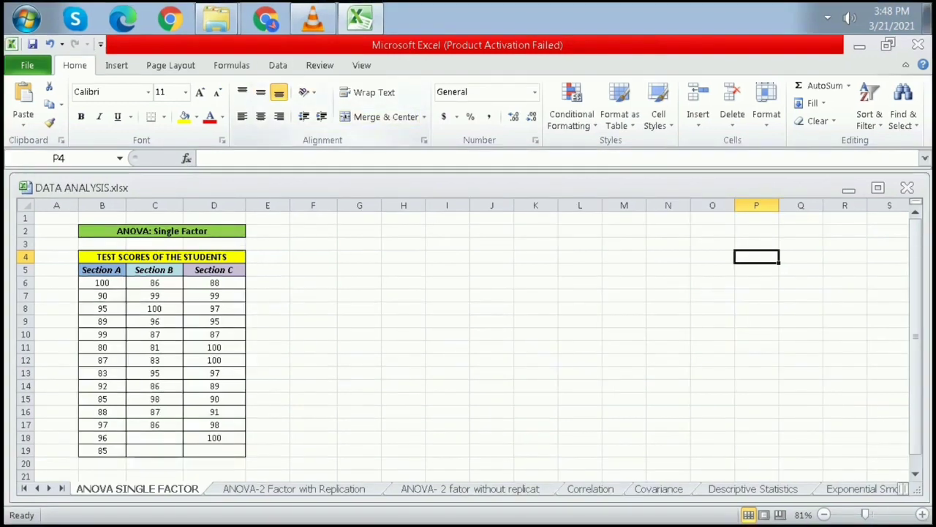
# Open the Anova: Single Factor analysis tool for the section test scores
pyautogui.click(278, 65)
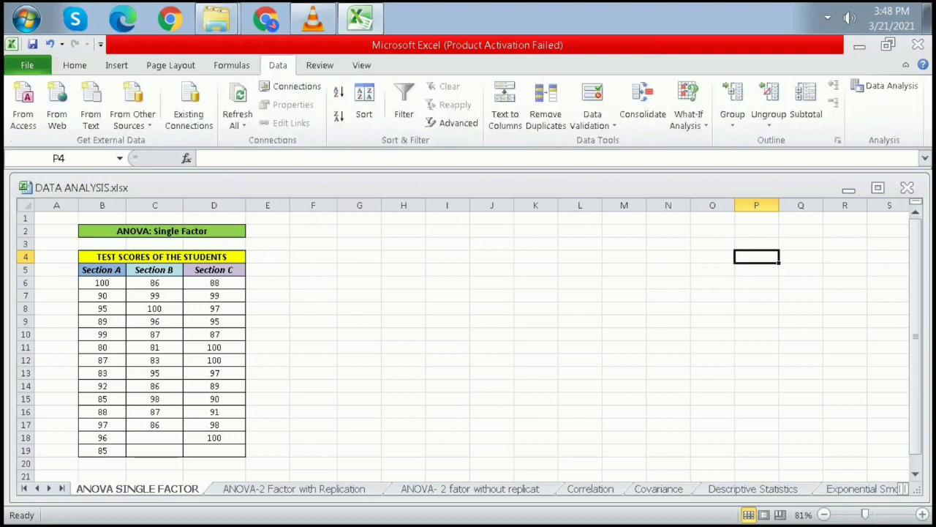
pyautogui.click(886, 86)
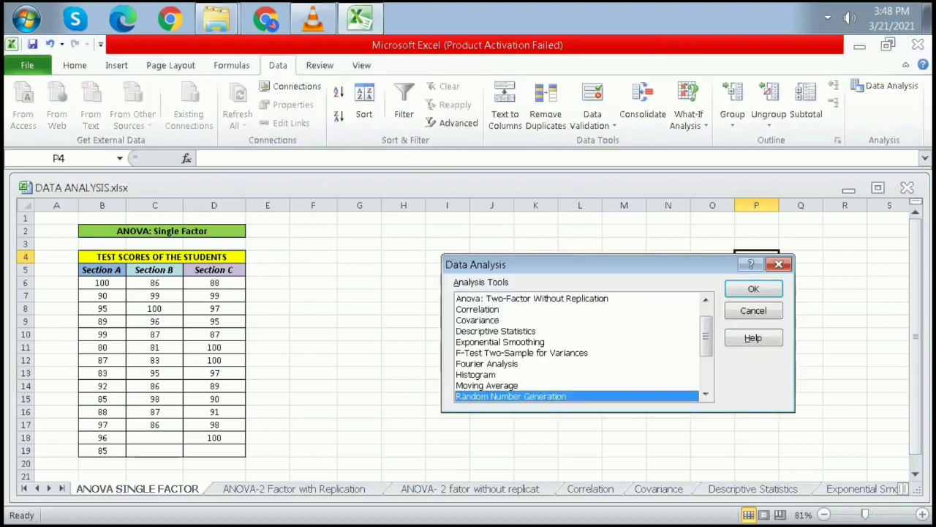
pyautogui.scroll(1, 578, 347)
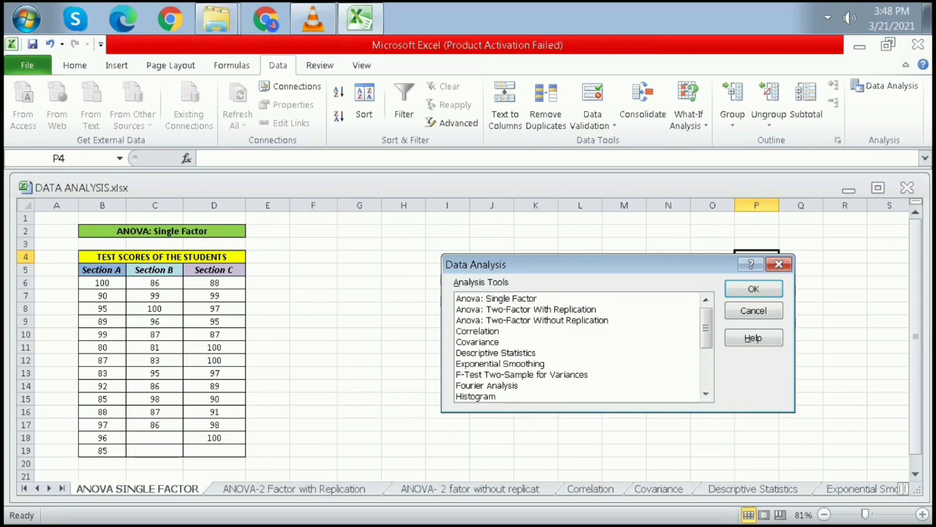
pyautogui.click(497, 299)
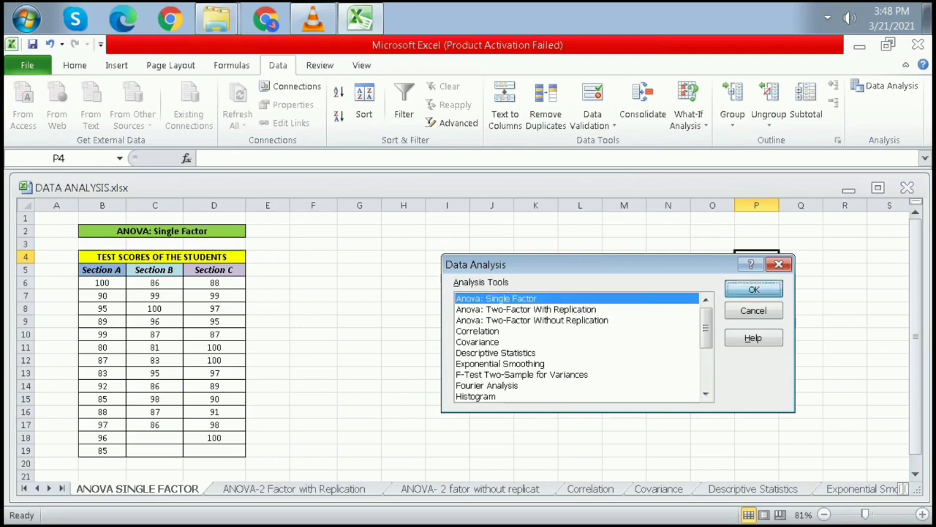
pyautogui.press('Return')
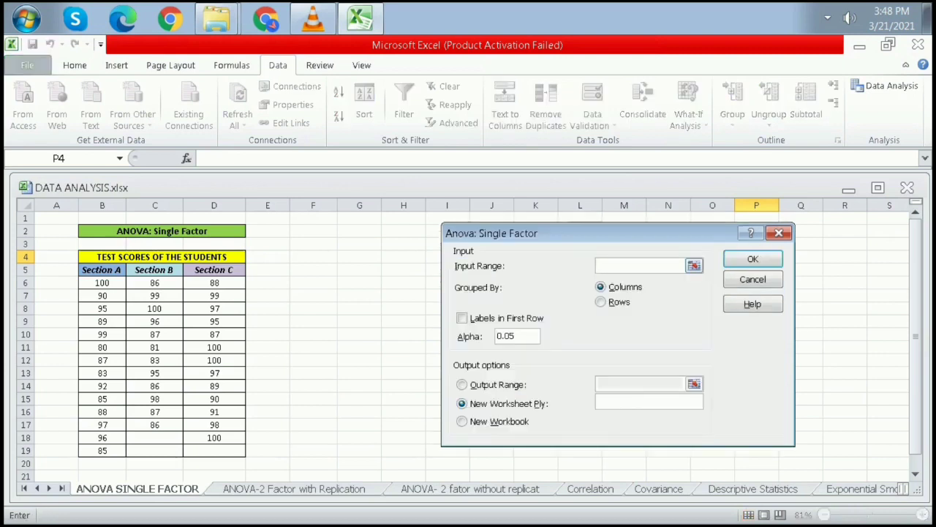
# Run the single-factor ANOVA on B5:D19, grouped by columns with labels in the first row, and output it at F3
pyautogui.moveTo(101, 270); pyautogui.dragTo(241, 452)
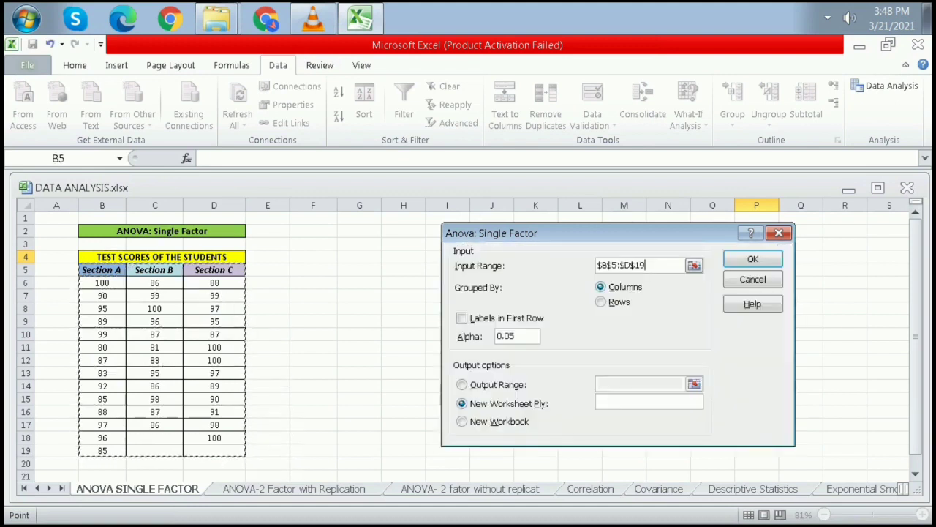
pyautogui.click(463, 318)
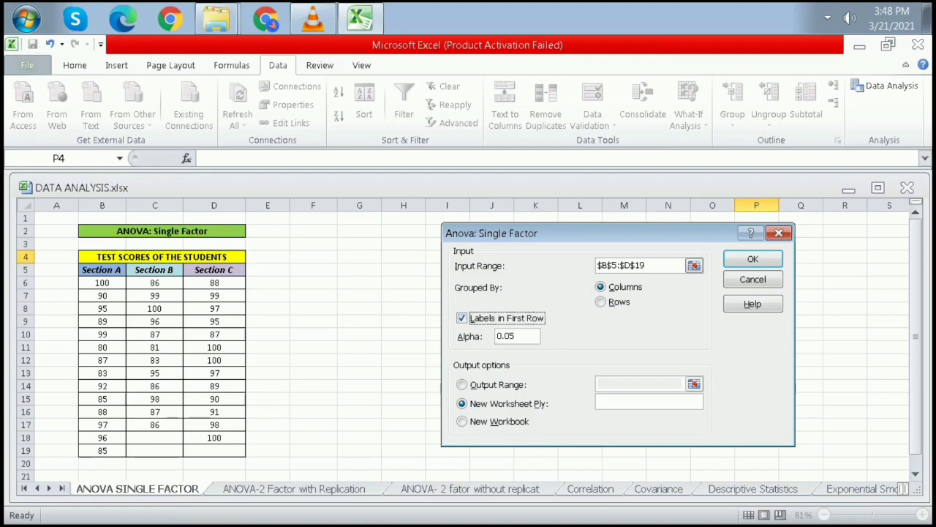
pyautogui.click(463, 384)
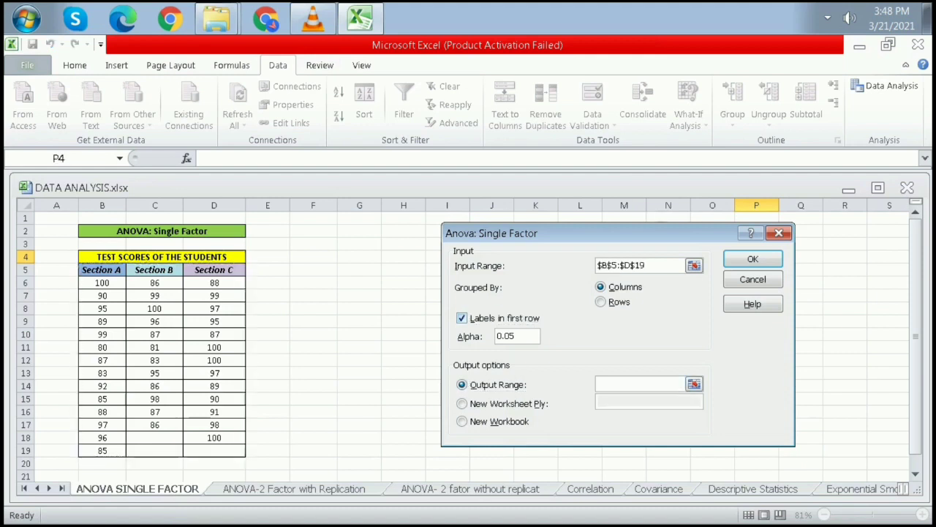
pyautogui.click(313, 244)
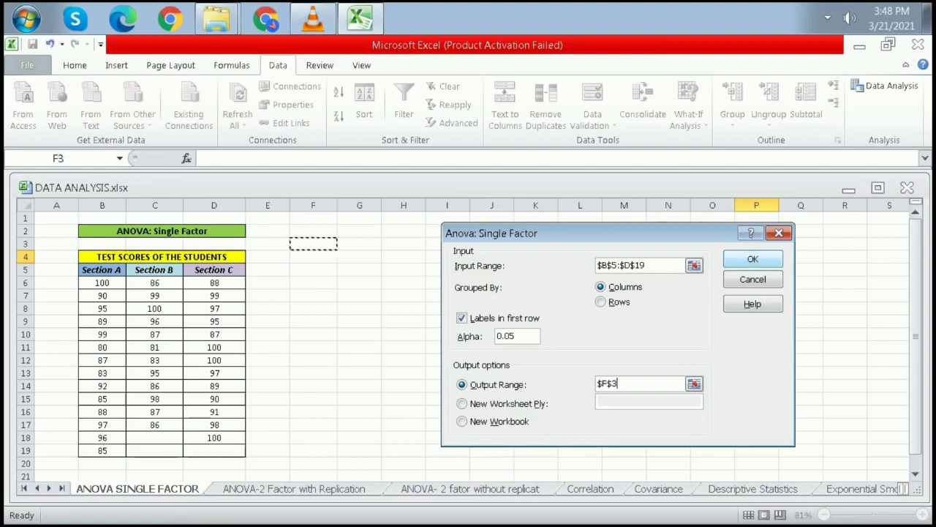
pyautogui.click(752, 259)
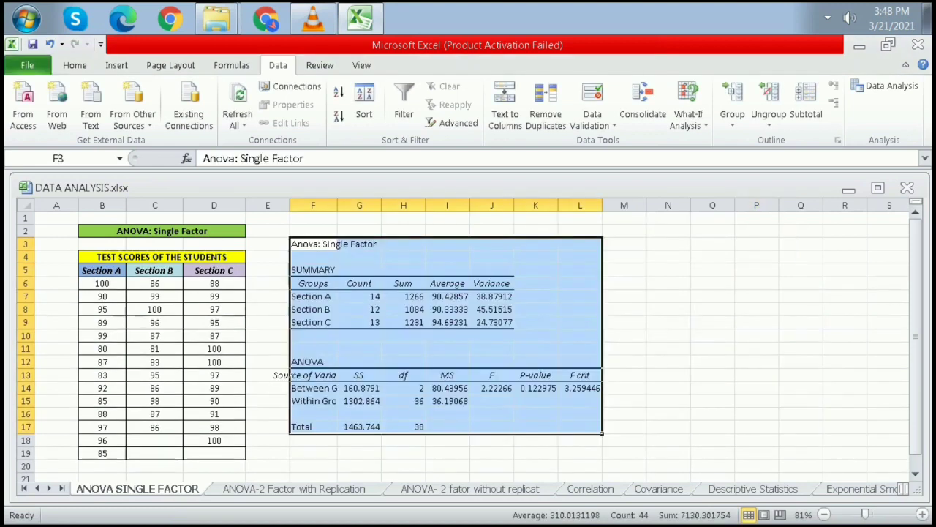
# Widen column F to fit the row labels of the ANOVA output
pyautogui.click(313, 206)
pyautogui.moveTo(338, 205); pyautogui.dragTo(390, 206)
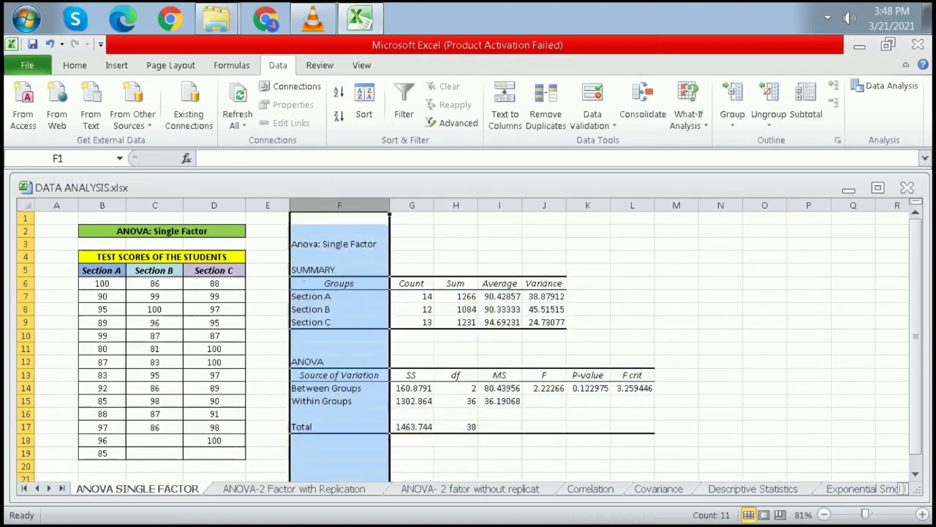
pyautogui.click(764, 374)
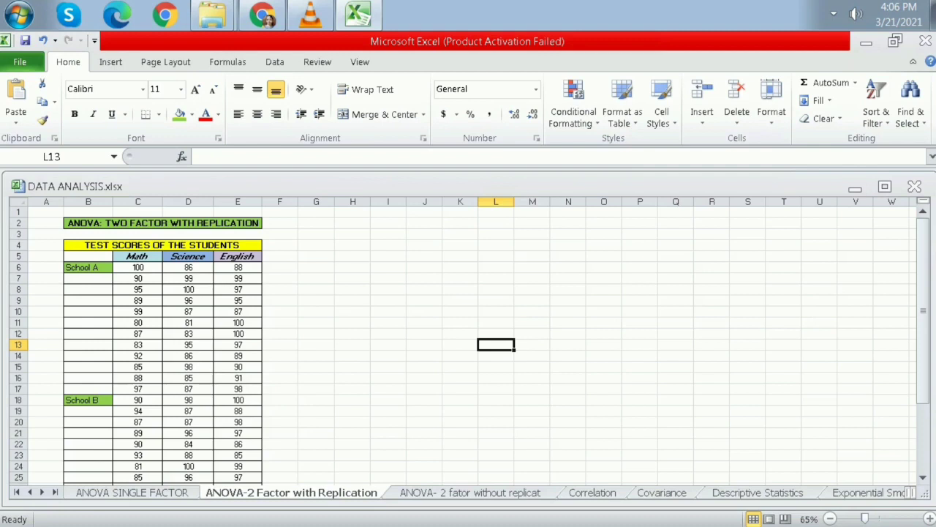
# Look over the School A and School B scores and open the Anova: Two-Factor With Replication analysis tool
pyautogui.scroll(-2, 468, 336)
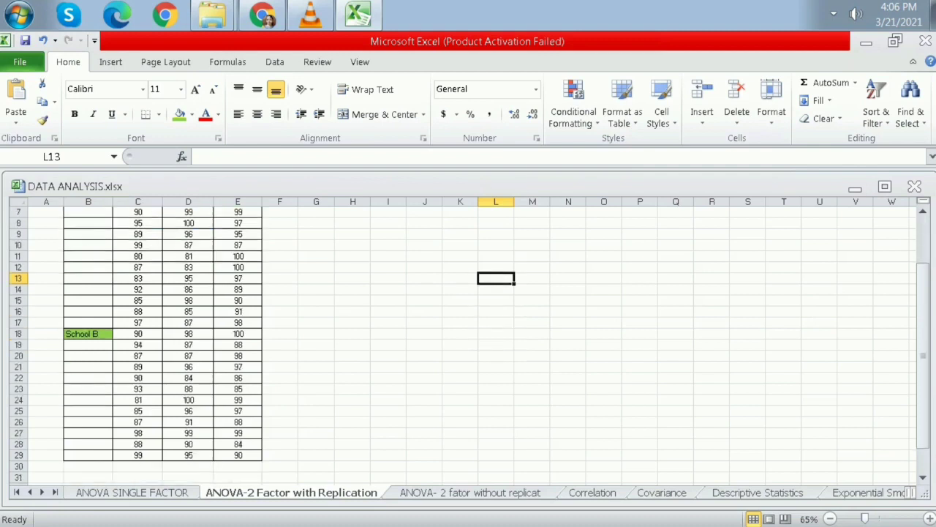
pyautogui.scroll(2, 468, 336)
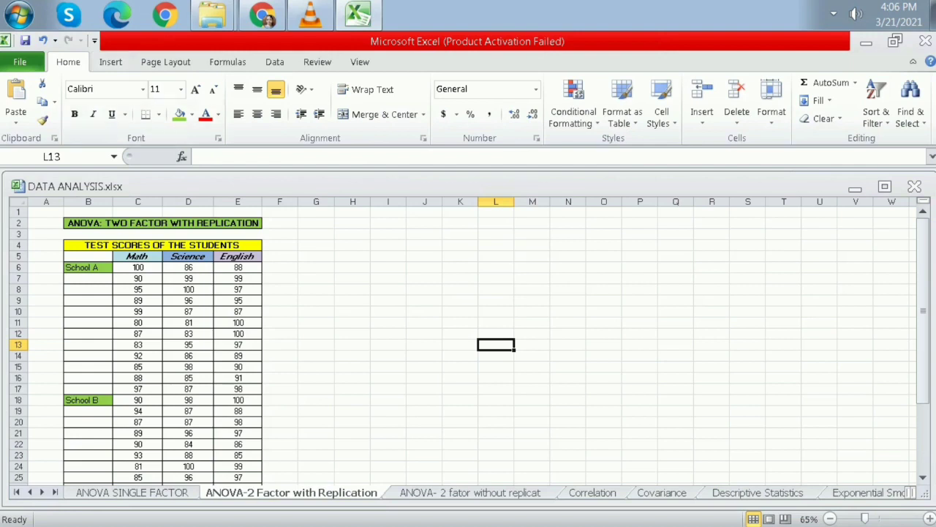
pyautogui.scroll(-3, 468, 336)
pyautogui.scroll(3, 468, 337)
pyautogui.click(275, 62)
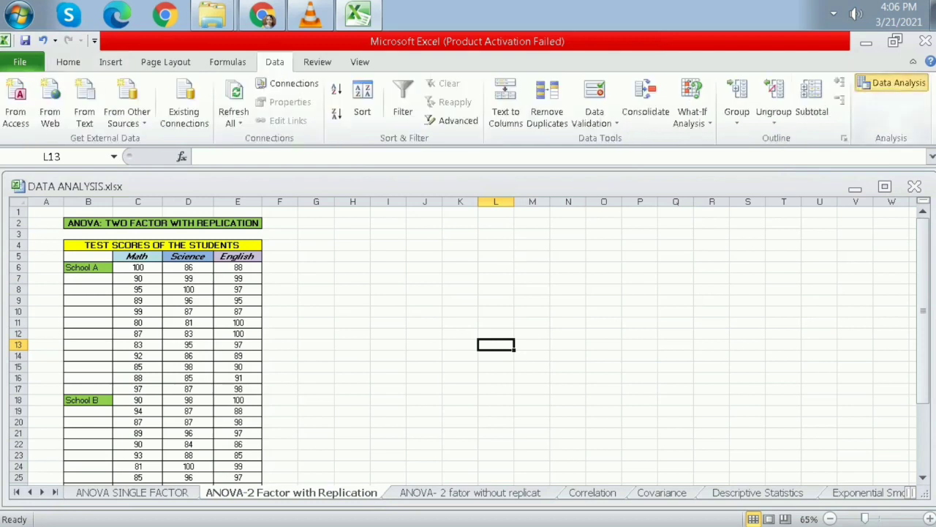
pyautogui.click(893, 83)
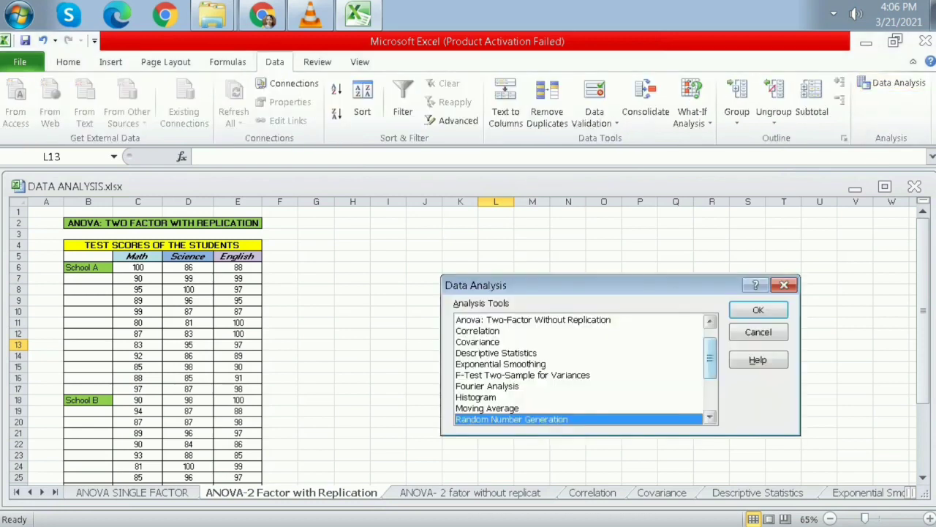
pyautogui.scroll(1, 578, 369)
pyautogui.click(526, 331)
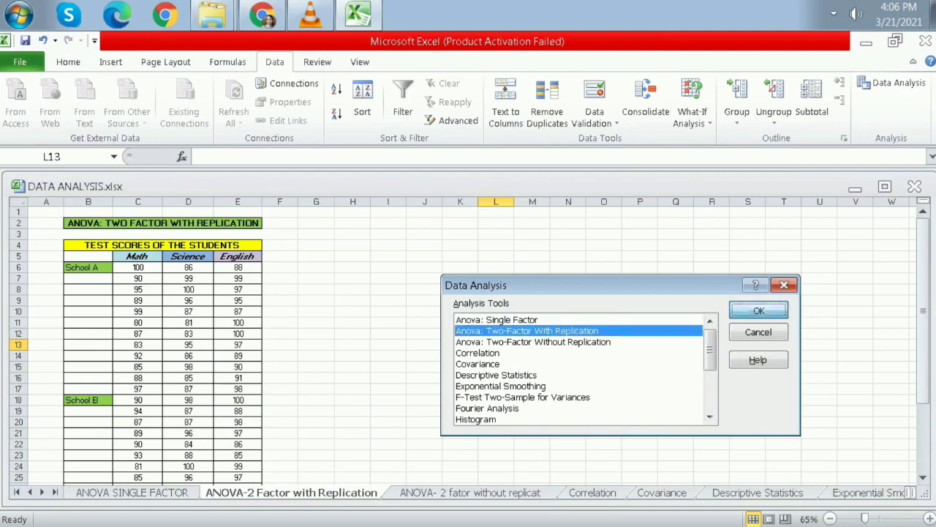
pyautogui.click(758, 311)
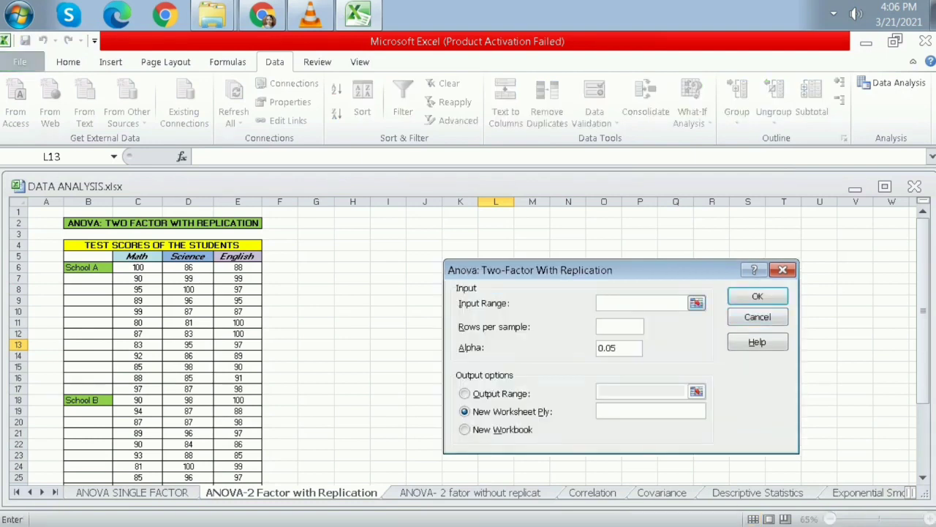
# Run the two-factor ANOVA with replication on B5:E29 with 12 rows per sample and output it at G4
pyautogui.moveTo(88, 256); pyautogui.dragTo(259, 446)
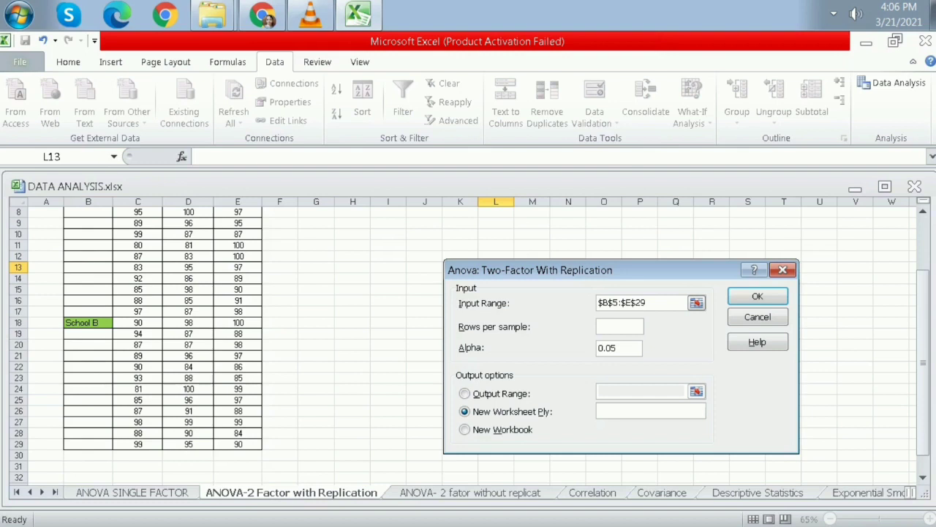
pyautogui.write('12')
pyautogui.click(465, 393)
pyautogui.click(640, 391)
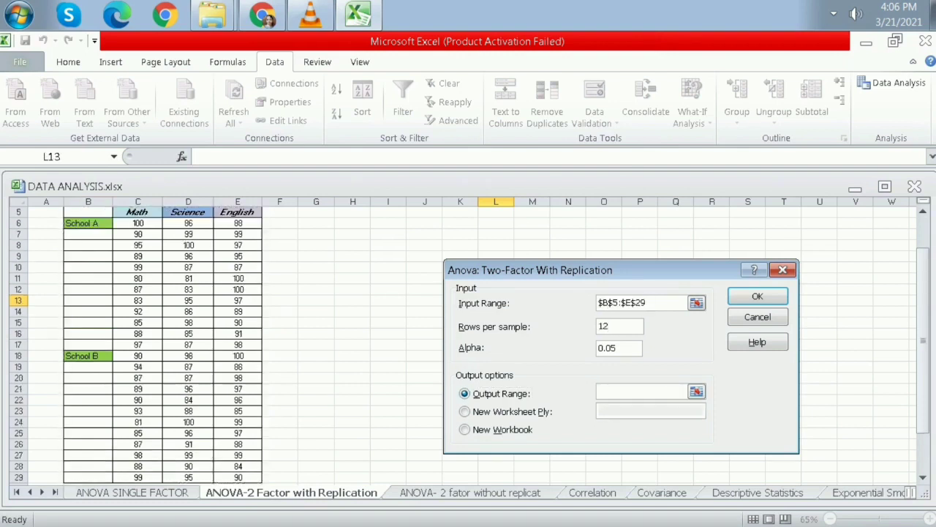
pyautogui.moveTo(644, 270); pyautogui.dragTo(677, 253)
pyautogui.moveTo(923, 294); pyautogui.dragTo(923, 264)
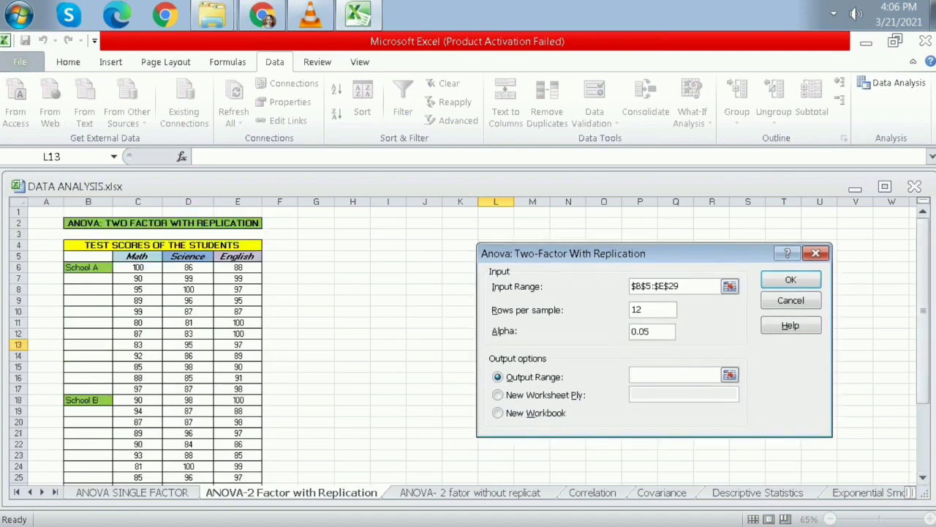
pyautogui.click(316, 245)
pyautogui.click(791, 280)
# Widen columns G to K to fit the replication ANOVA output and look through its tables
pyautogui.moveTo(334, 202); pyautogui.dragTo(405, 201)
pyautogui.moveTo(441, 202); pyautogui.dragTo(493, 202)
pyautogui.moveTo(529, 202); pyautogui.dragTo(721, 202)
pyautogui.click(846, 256)
pyautogui.scroll(-1, 846, 256)
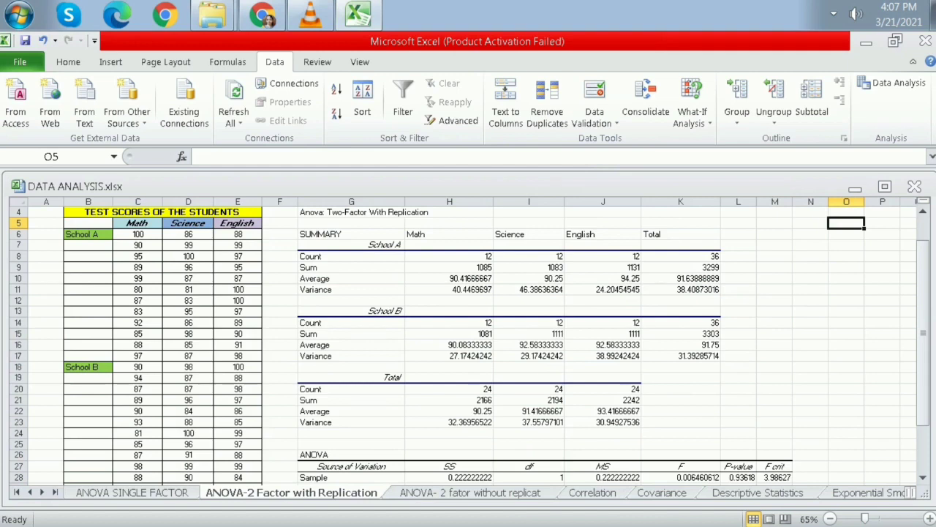
pyautogui.scroll(-3, 468, 344)
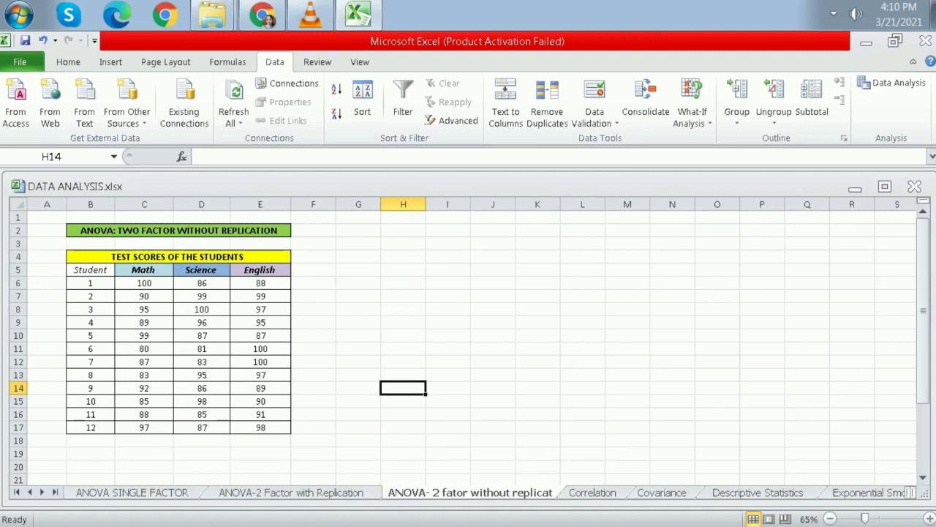
# Open the Anova: Two-Factor Without Replication analysis tool for the students' subject scores
pyautogui.scroll(1, 463, 341)
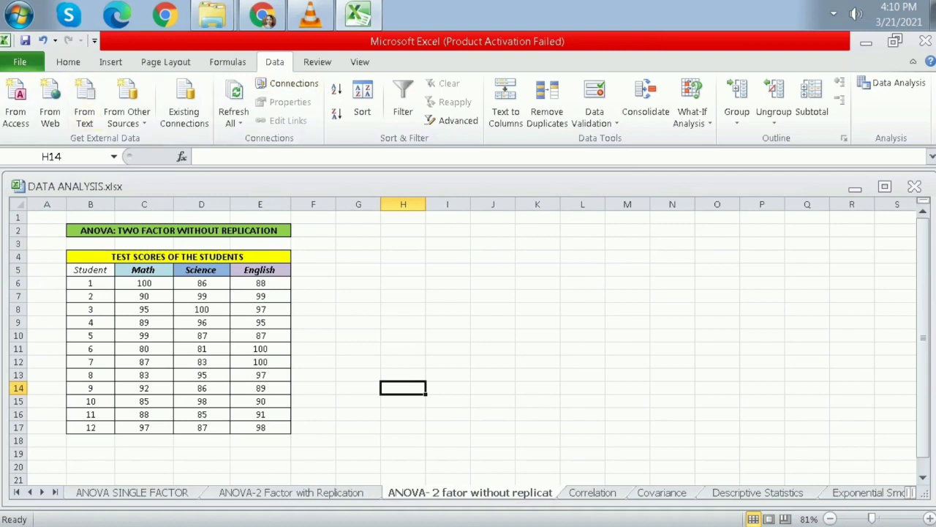
pyautogui.click(892, 83)
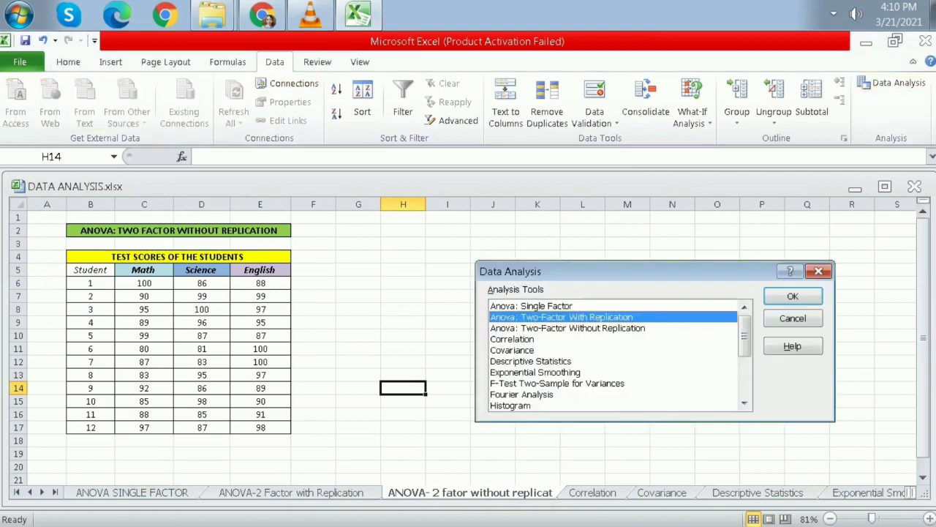
pyautogui.click(568, 328)
pyautogui.click(793, 296)
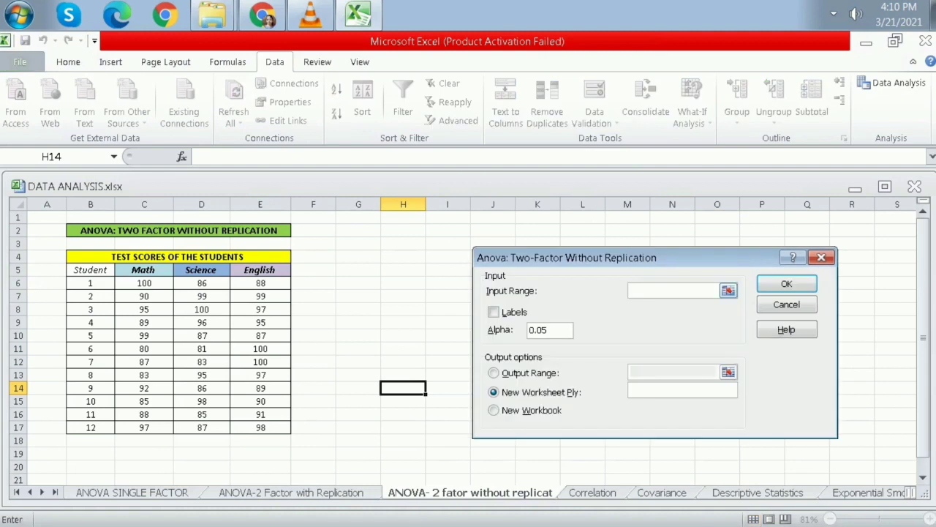
# Run the two-factor ANOVA without replication on B5:E17 with labels included and output it at G4
pyautogui.moveTo(90, 269); pyautogui.dragTo(270, 427)
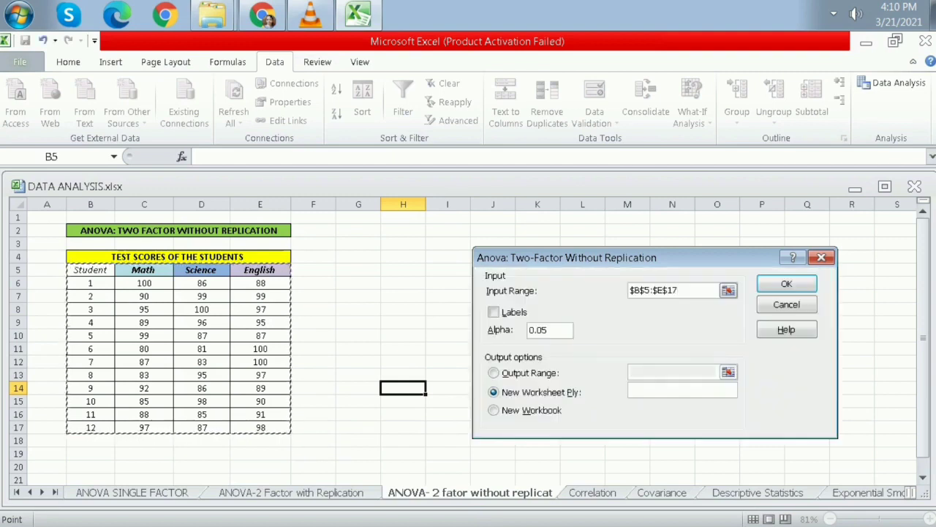
pyautogui.click(494, 312)
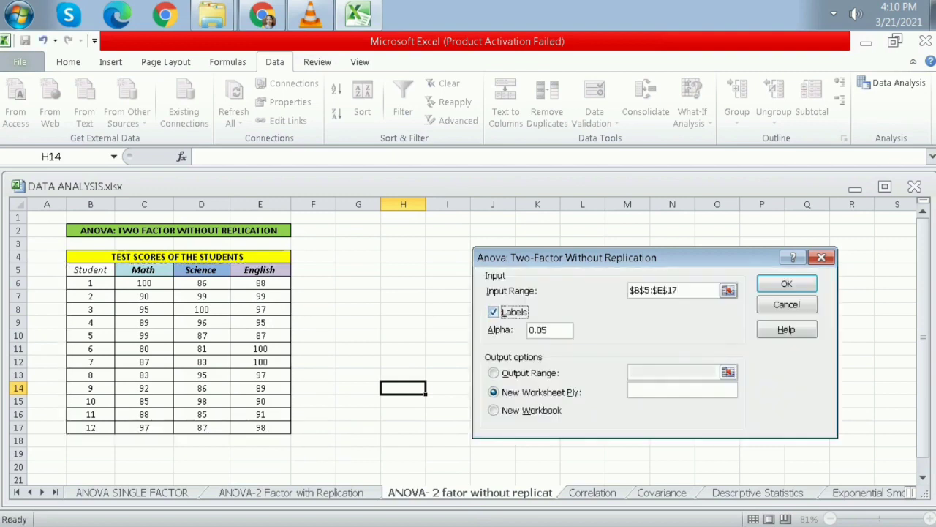
pyautogui.click(494, 373)
pyautogui.click(671, 372)
pyautogui.click(358, 243)
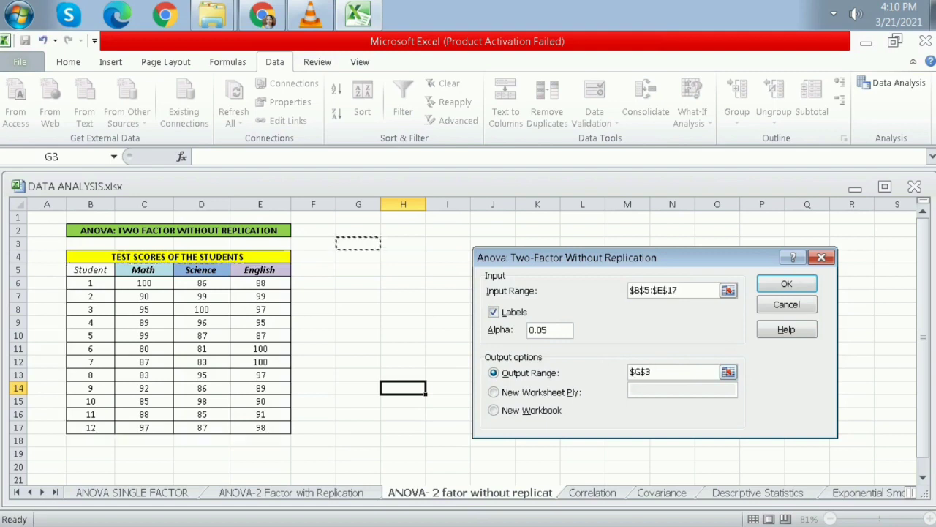
pyautogui.click(359, 257)
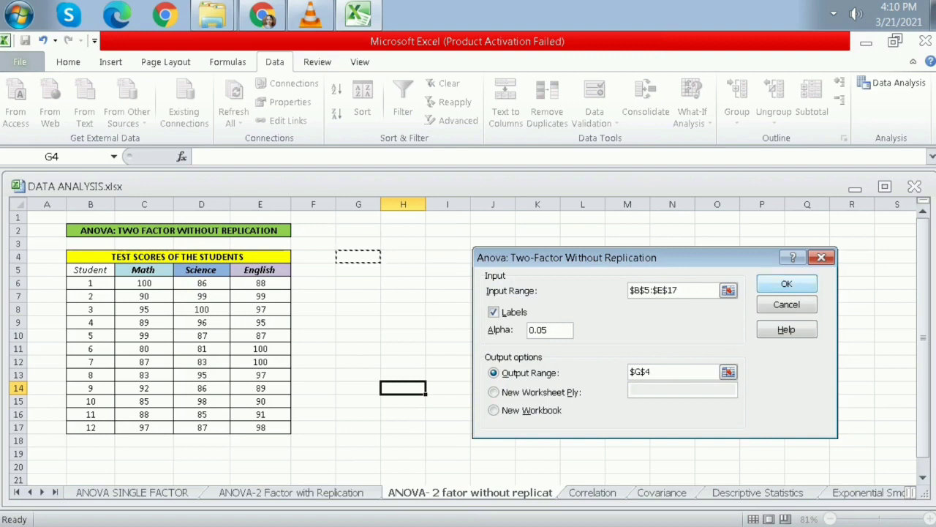
pyautogui.press('Return')
# Widen columns G to K to fit the without-replication output and look through its results
pyautogui.moveTo(380, 204); pyautogui.dragTo(498, 204)
pyautogui.moveTo(614, 204); pyautogui.dragTo(634, 204)
pyautogui.moveTo(677, 204); pyautogui.dragTo(700, 205)
pyautogui.click(811, 270)
pyautogui.scroll(-6, 468, 343)
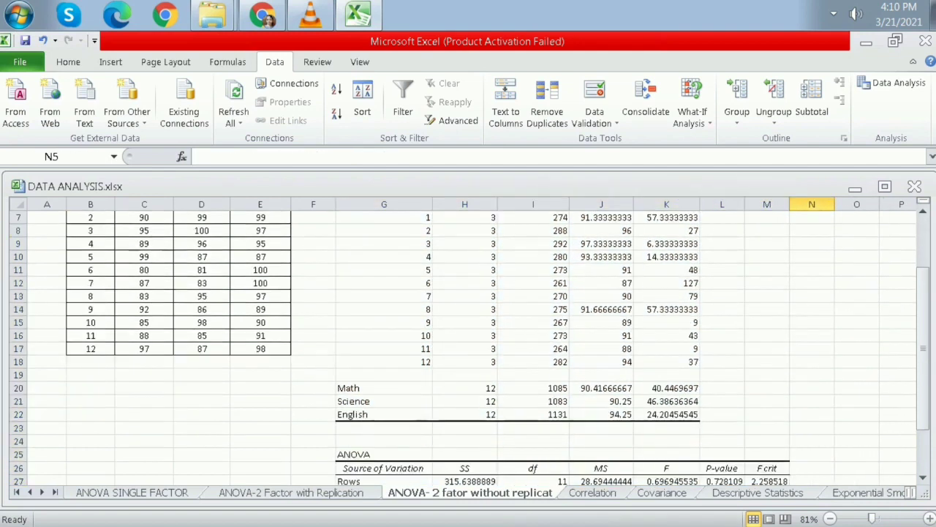
pyautogui.scroll(3, 468, 343)
pyautogui.scroll(3, 468, 344)
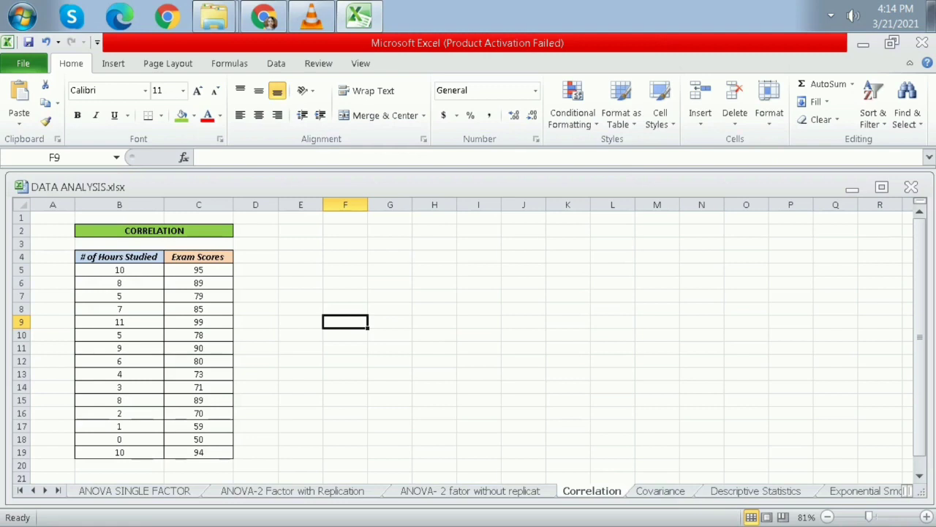
# Open the Correlation analysis tool for the hours studied and exam scores
pyautogui.click(276, 63)
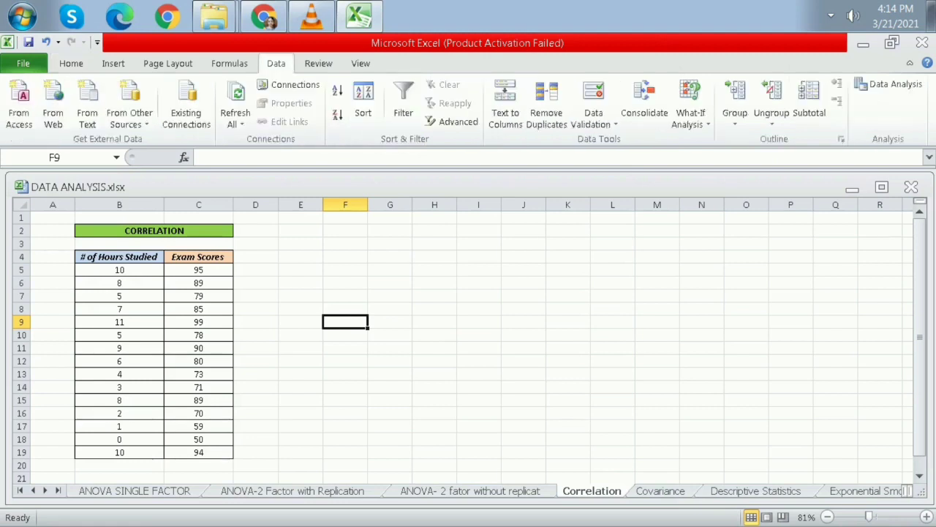
pyautogui.click(889, 85)
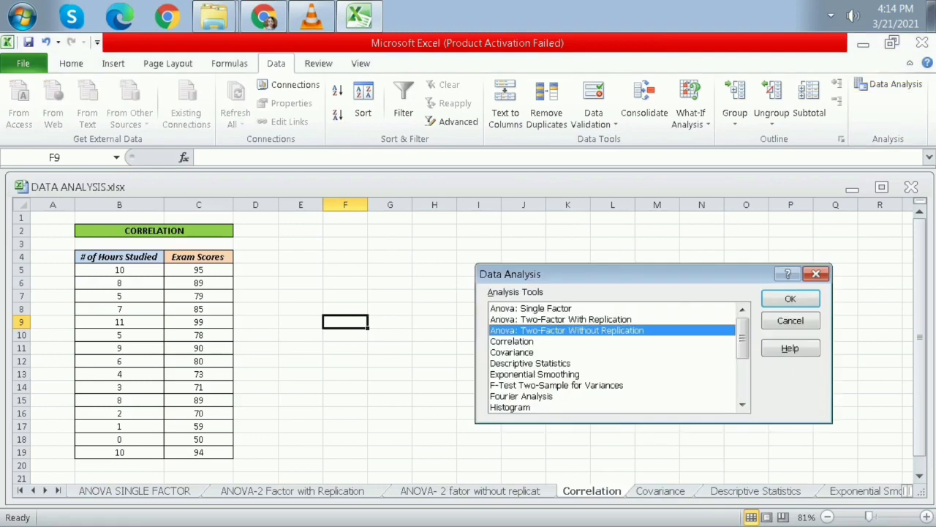
pyautogui.click(512, 342)
pyautogui.press('Return')
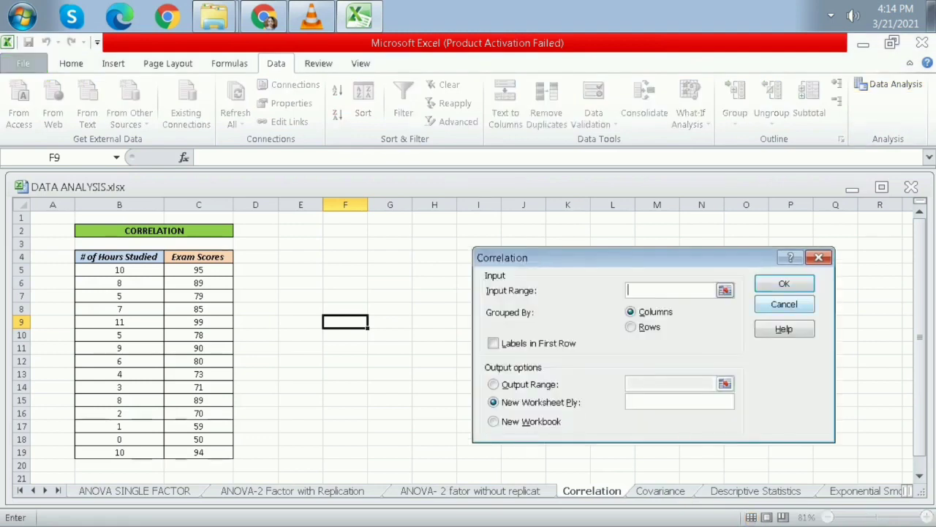
# Run the correlation on B4:C19 with labels in the first row and output it at E4
pyautogui.moveTo(117, 257); pyautogui.dragTo(220, 452)
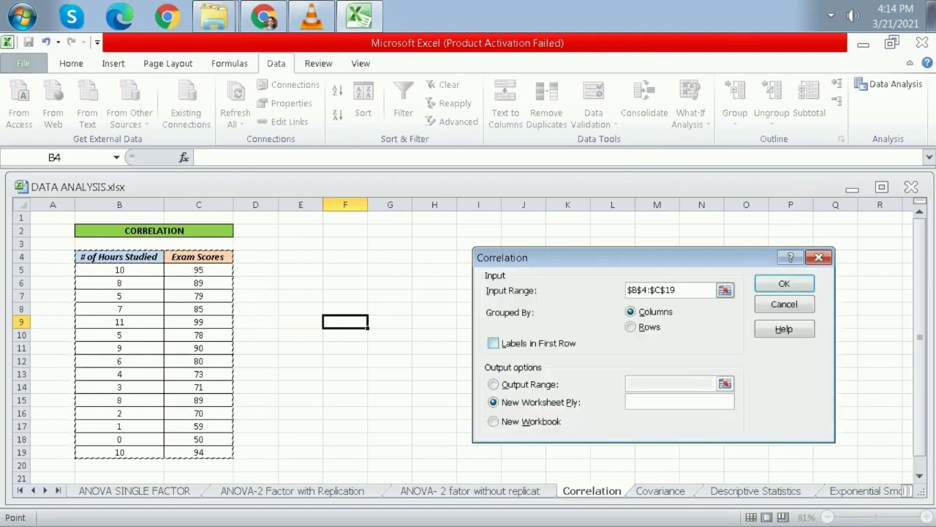
pyautogui.click(494, 343)
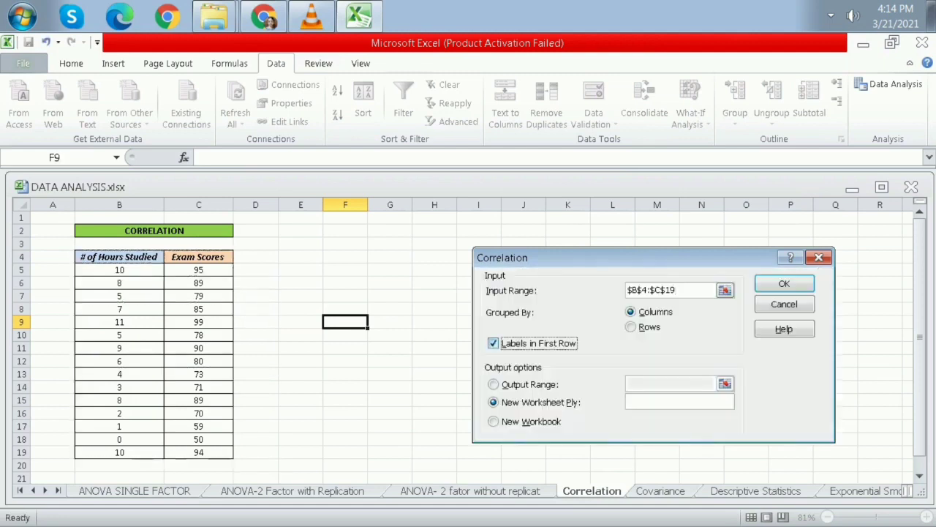
pyautogui.click(493, 384)
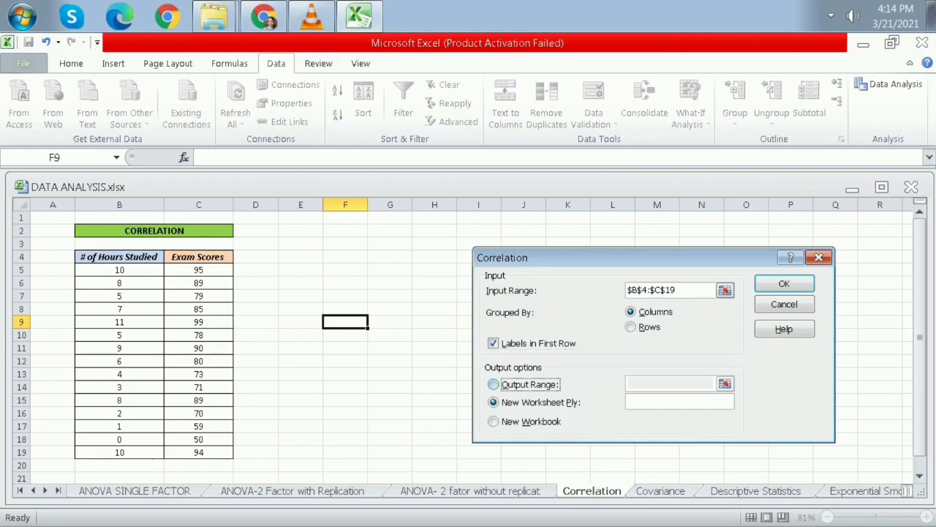
pyautogui.click(669, 384)
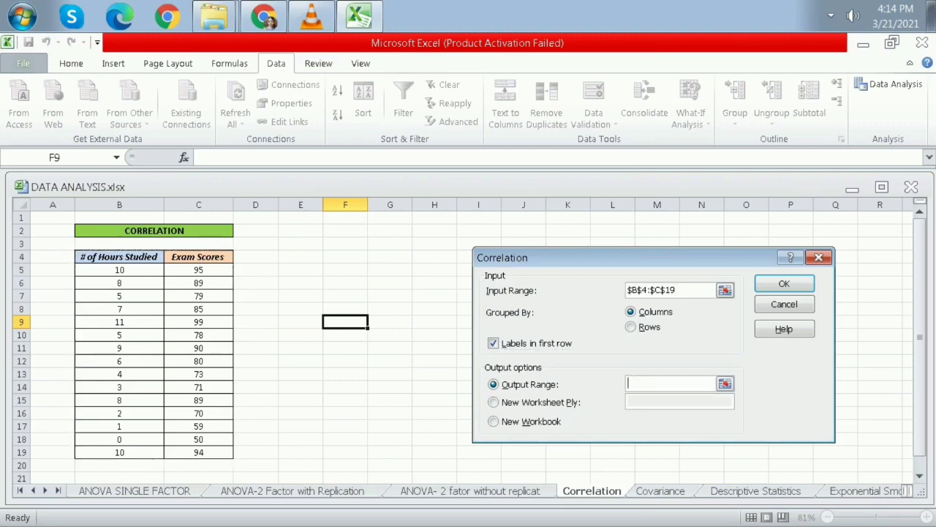
pyautogui.click(287, 243)
pyautogui.click(299, 256)
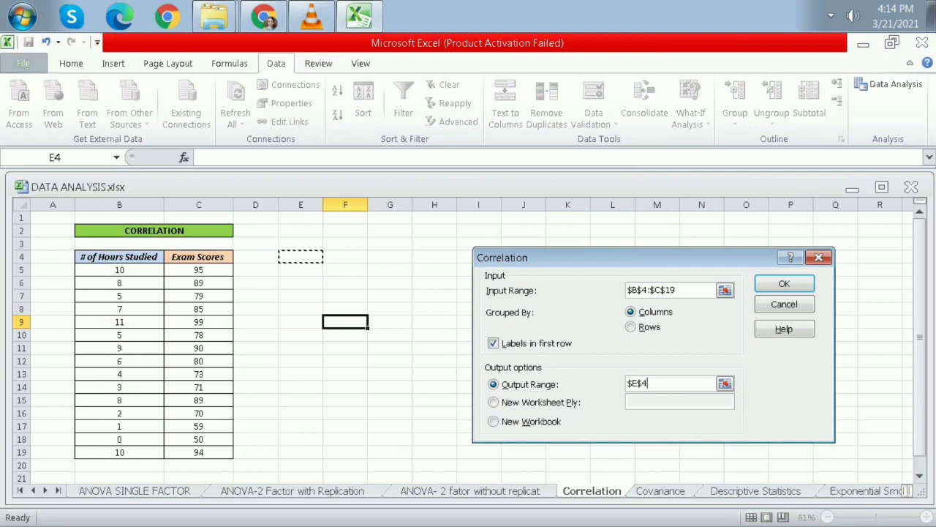
pyautogui.click(783, 283)
# Widen the correlation output columns to fit their contents and highlight the coefficient in F6 with green fill
pyautogui.moveTo(323, 204); pyautogui.dragTo(593, 204)
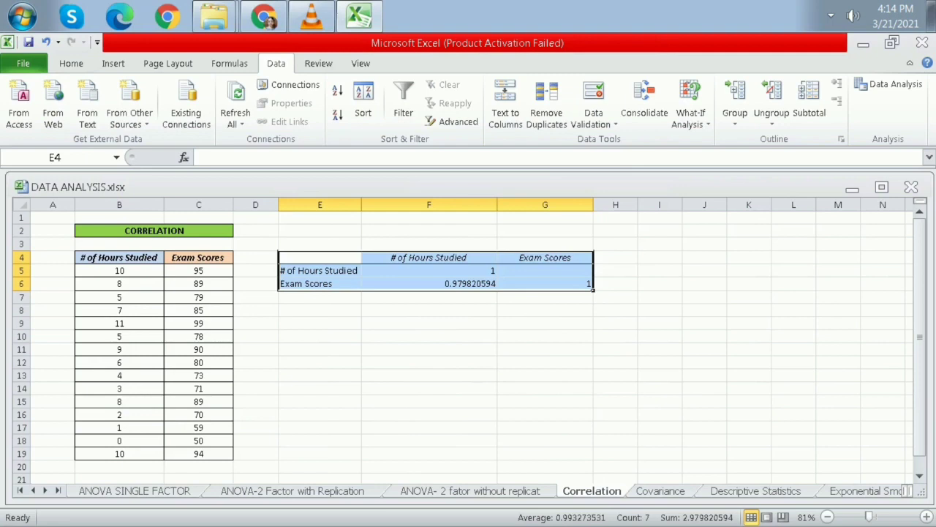
pyautogui.click(429, 362)
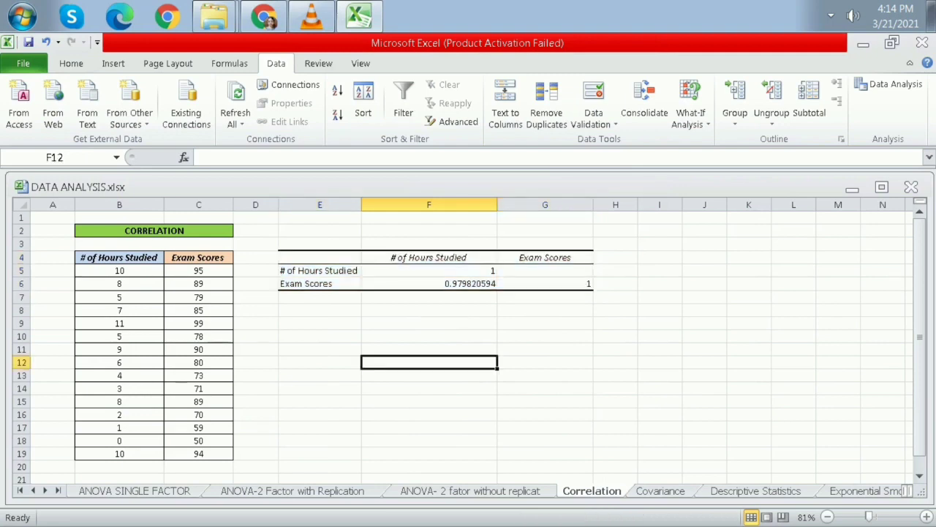
pyautogui.click(429, 284)
pyautogui.click(71, 63)
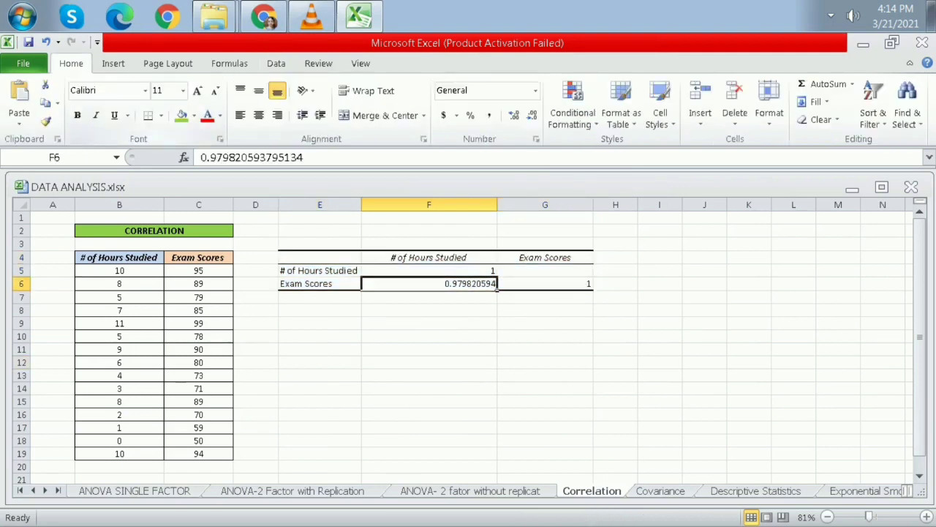
pyautogui.click(182, 115)
pyautogui.click(430, 362)
pyautogui.click(429, 283)
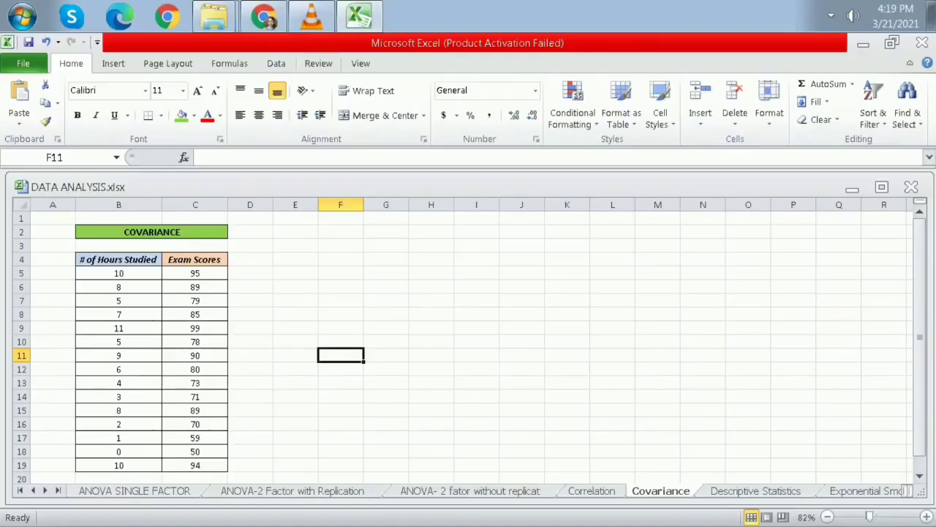
# Open the Covariance analysis tool for the hours studied and exam scores on the Covariance sheet
pyautogui.click(276, 63)
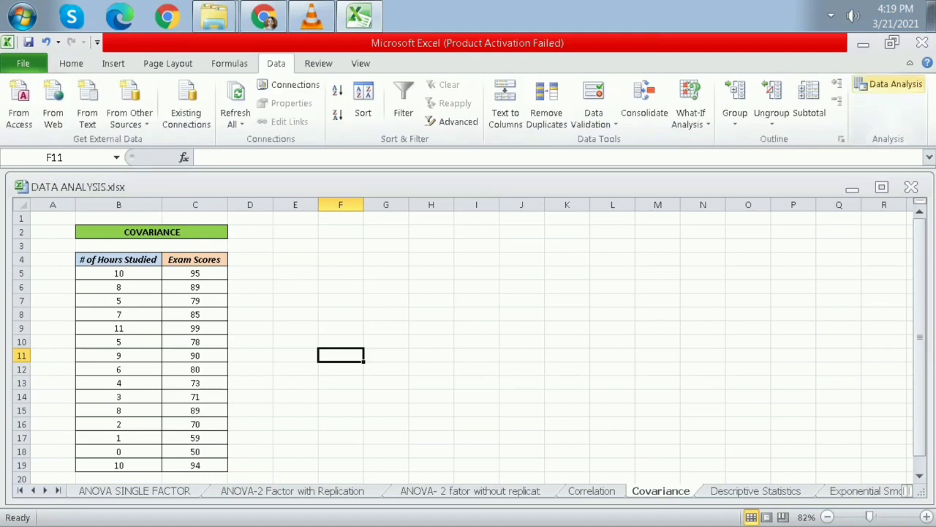
pyautogui.click(889, 84)
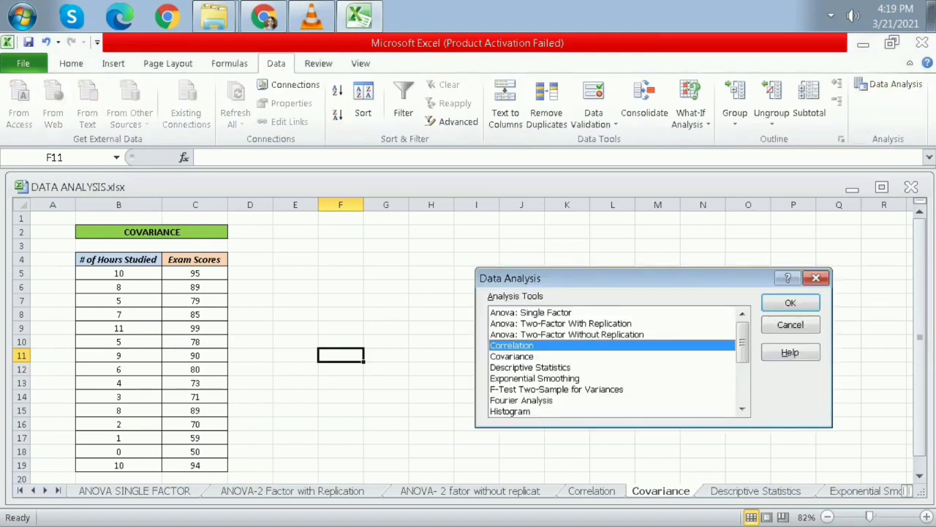
pyautogui.click(512, 356)
pyautogui.click(790, 304)
# Run the covariance on B4:C19 with labels in the first row and output it at E4
pyautogui.moveTo(117, 259); pyautogui.dragTo(212, 465)
pyautogui.click(491, 346)
pyautogui.click(491, 388)
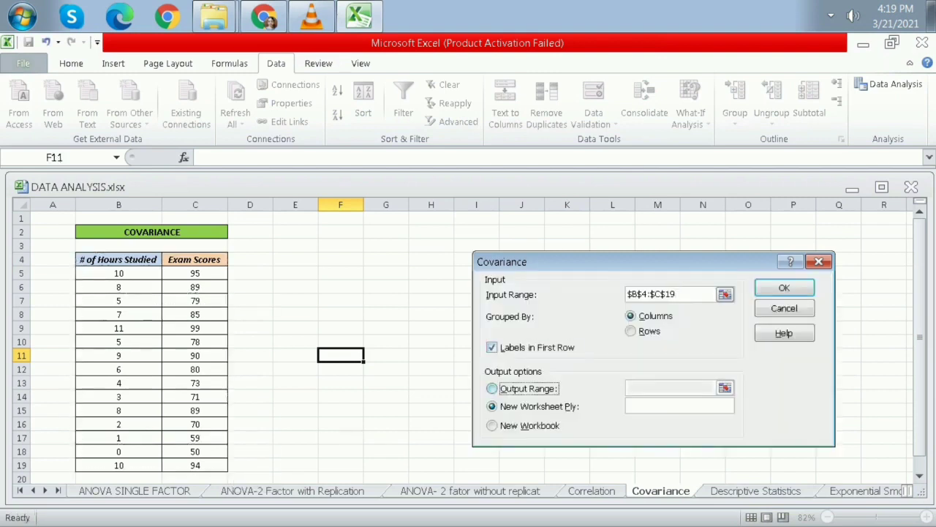
pyautogui.click(295, 260)
pyautogui.click(785, 288)
# Widen the covariance output columns to fit their contents and fill the covariance value in F6 with green
pyautogui.moveTo(318, 204); pyautogui.dragTo(490, 204)
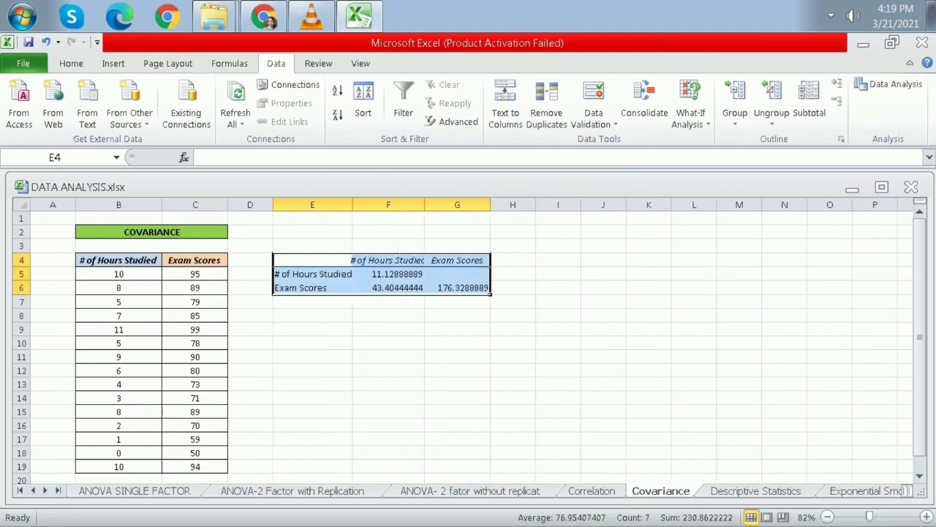
pyautogui.click(512, 357)
pyautogui.click(388, 288)
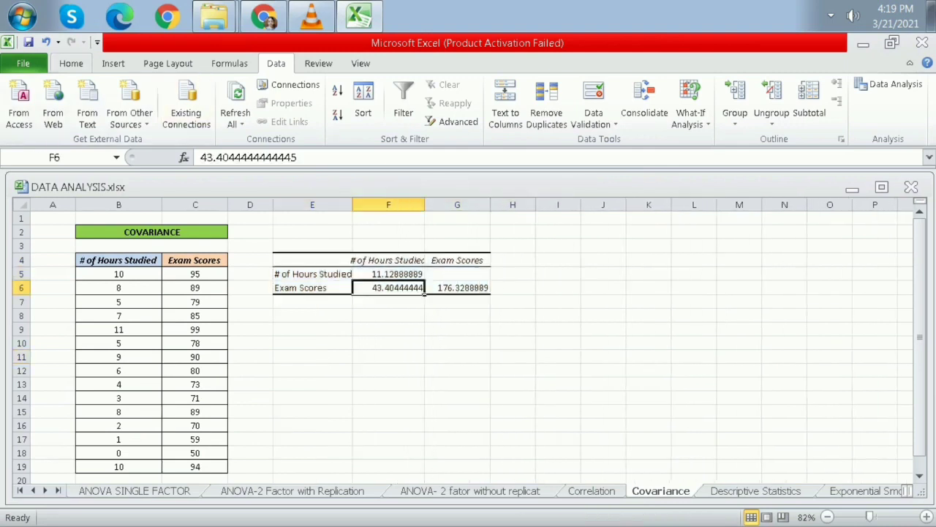
pyautogui.click(71, 62)
pyautogui.click(182, 115)
pyautogui.click(388, 384)
pyautogui.moveTo(352, 204); pyautogui.dragTo(353, 204)
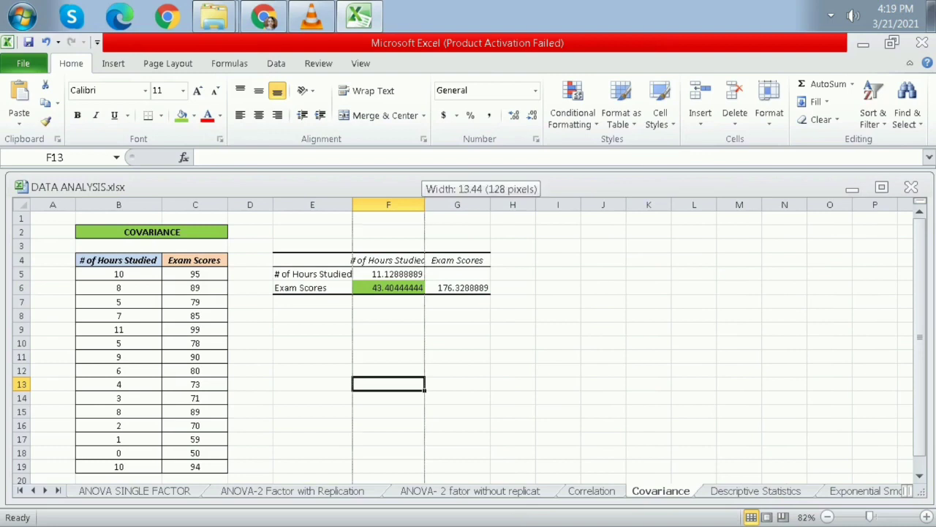
pyautogui.moveTo(425, 205); pyautogui.dragTo(442, 204)
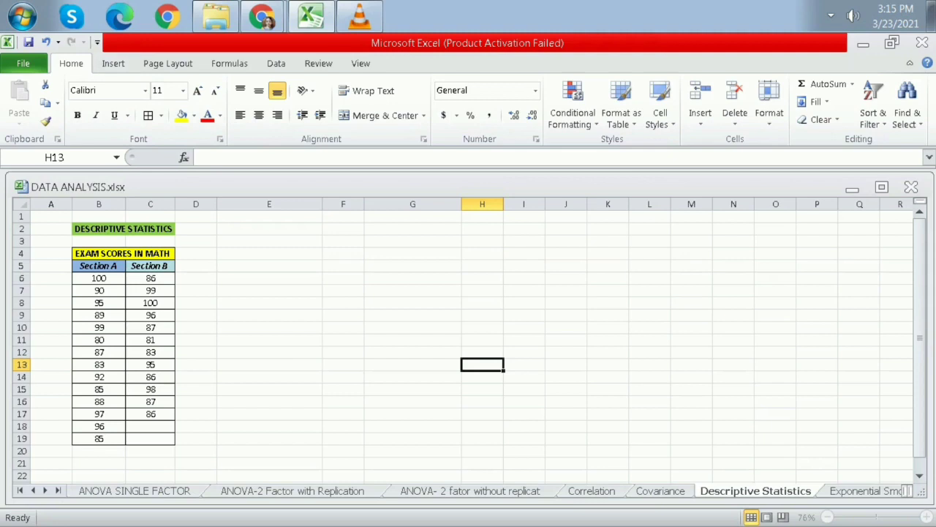
# Open the Descriptive Statistics analysis tool for the Section A and Section B math exam scores
pyautogui.click(276, 63)
pyautogui.click(888, 84)
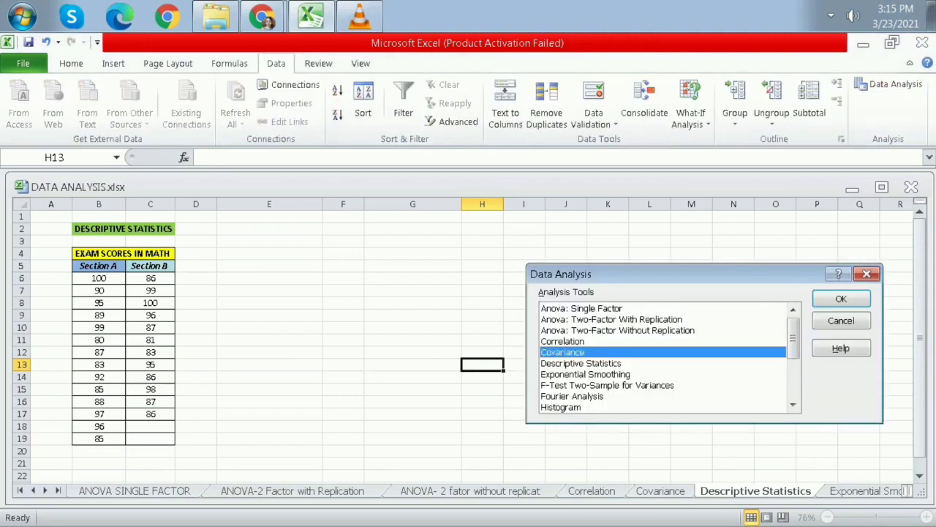
pyautogui.click(581, 363)
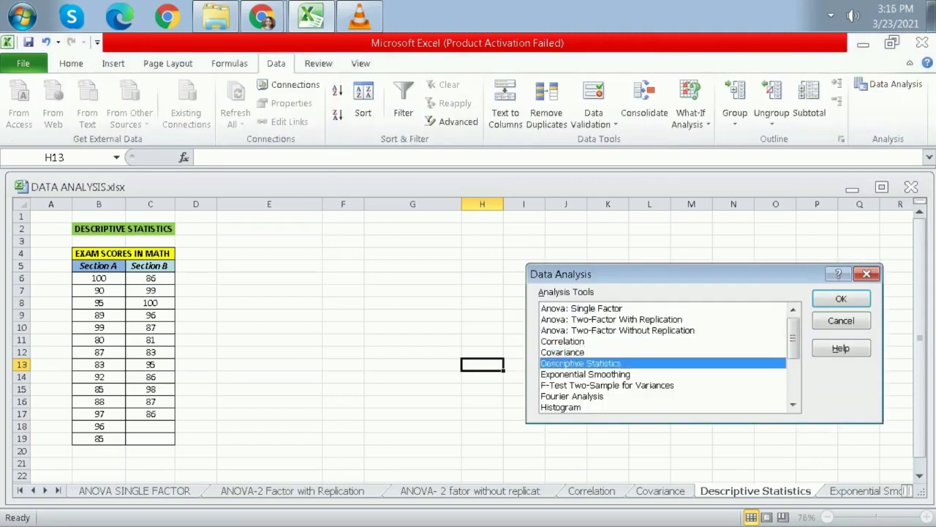
pyautogui.click(841, 298)
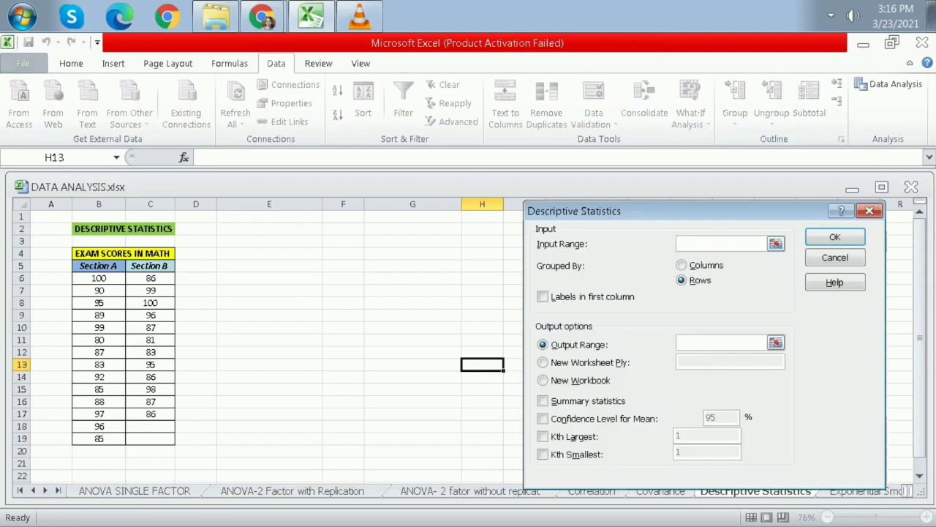
# Run descriptive statistics on B5:C19, grouped by columns with labels in the first row, and output the summary statistics at E3
pyautogui.moveTo(99, 265); pyautogui.dragTo(157, 438)
pyautogui.click(682, 265)
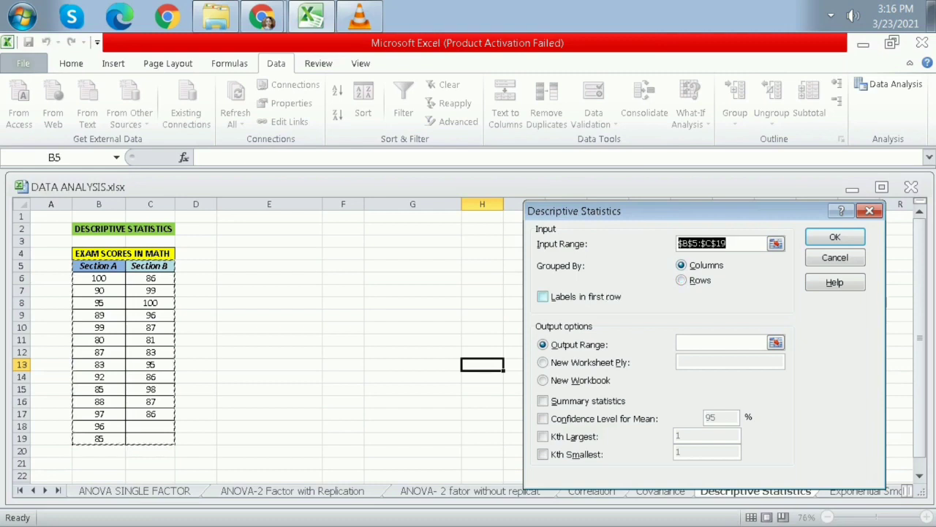
pyautogui.click(543, 297)
pyautogui.click(720, 342)
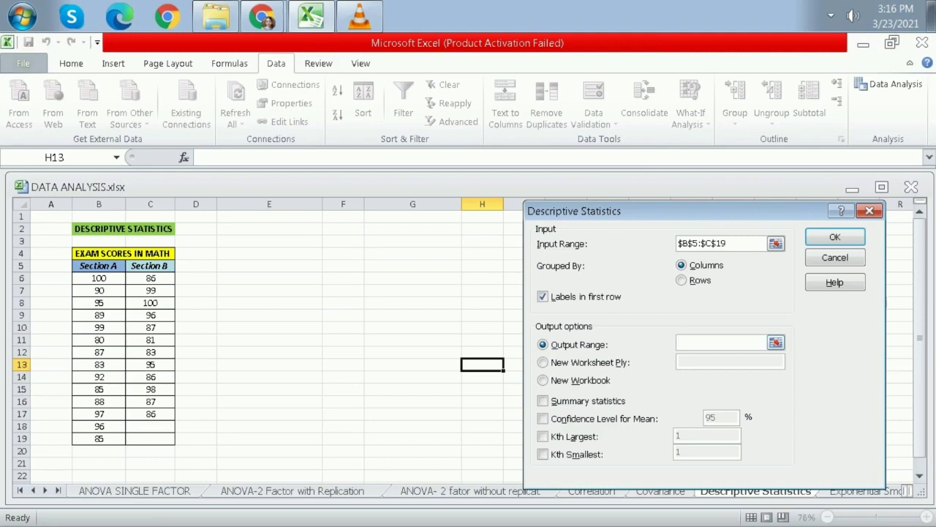
pyautogui.click(269, 240)
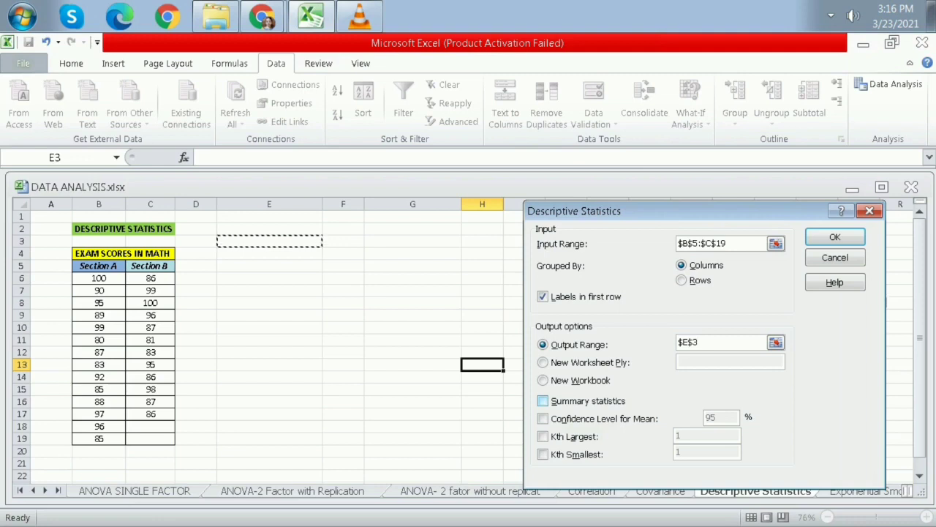
pyautogui.click(543, 400)
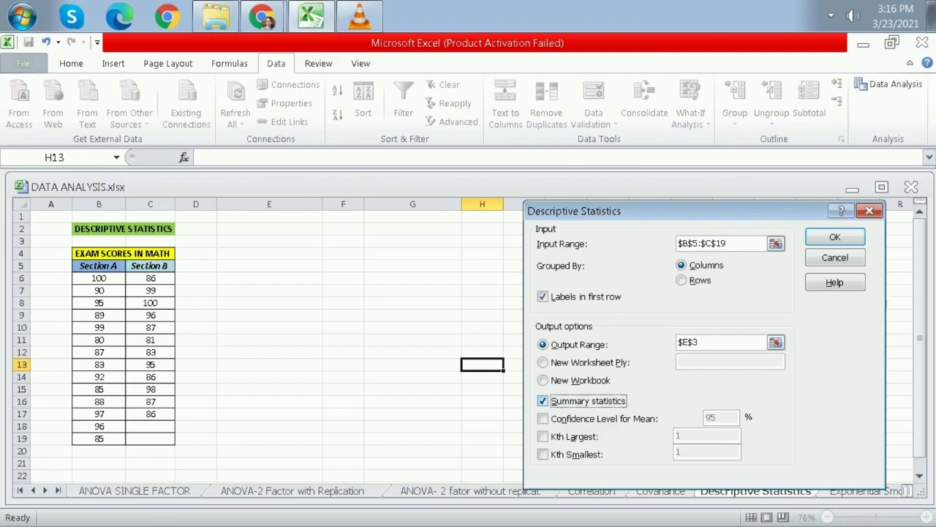
pyautogui.click(835, 236)
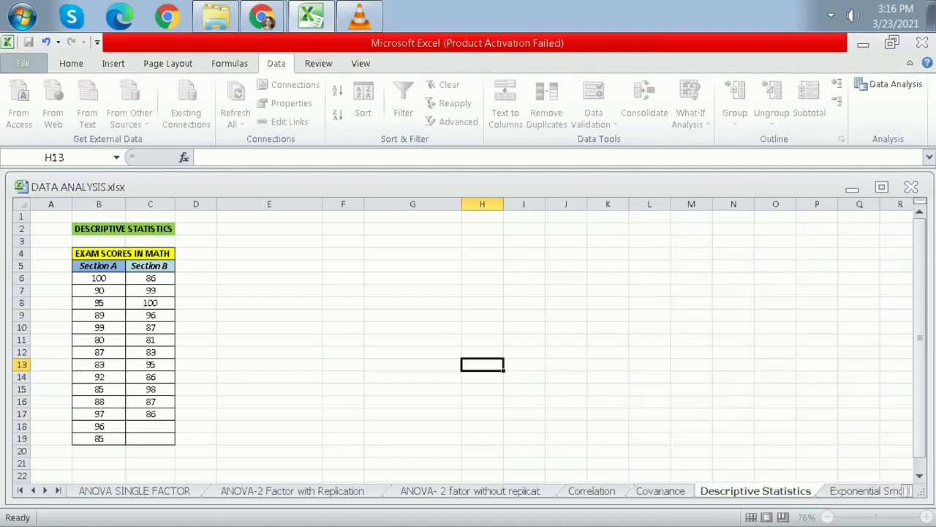
pyautogui.click(650, 415)
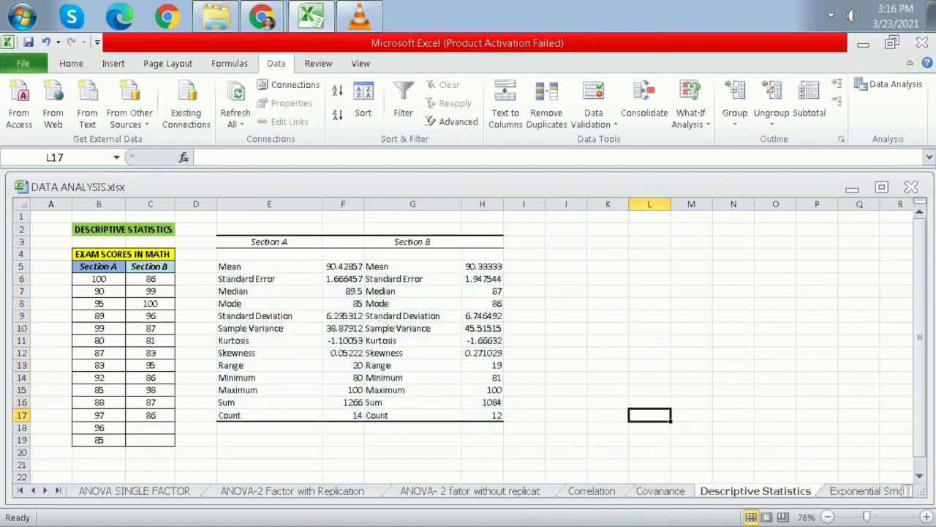
# Look through the summary statistics of Section A and Section B, from the mean down to the count
pyautogui.moveTo(241, 266); pyautogui.dragTo(482, 266)
pyautogui.moveTo(241, 278); pyautogui.dragTo(482, 414)
pyautogui.click(482, 414)
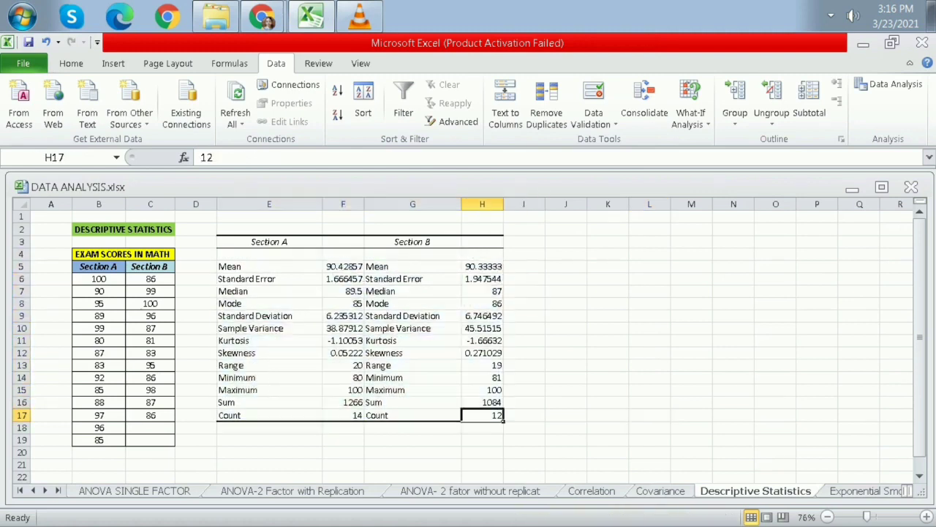
pyautogui.click(565, 377)
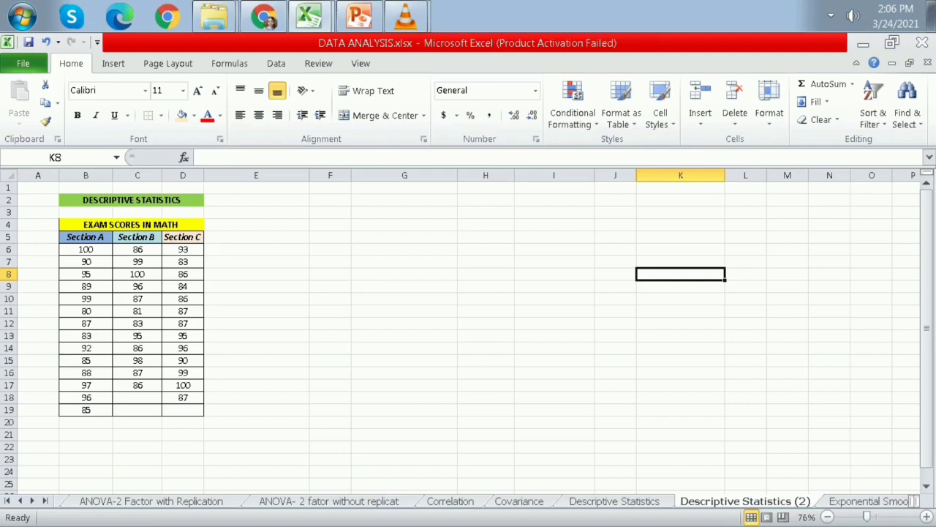
# Open the Descriptive Statistics analysis tool for the three sections' math scores on the Descriptive Statistics (2) sheet
pyautogui.click(360, 63)
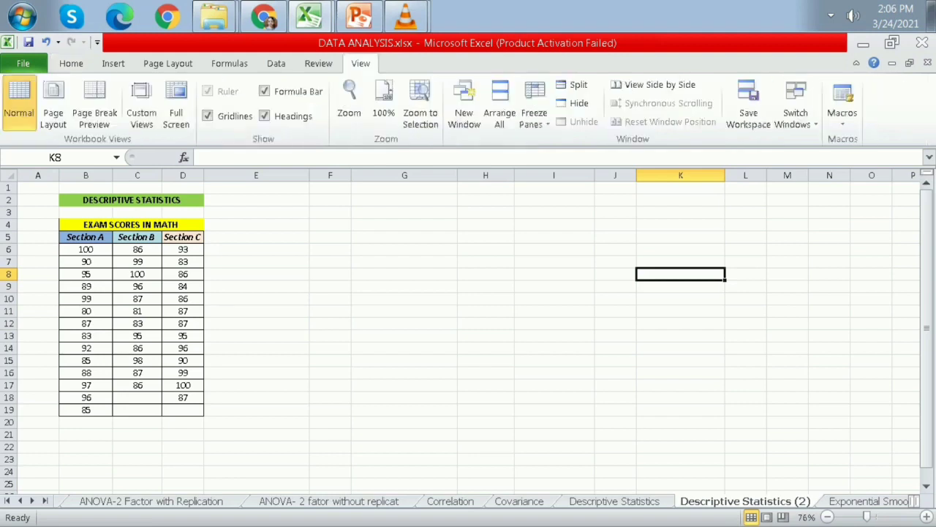
pyautogui.click(276, 63)
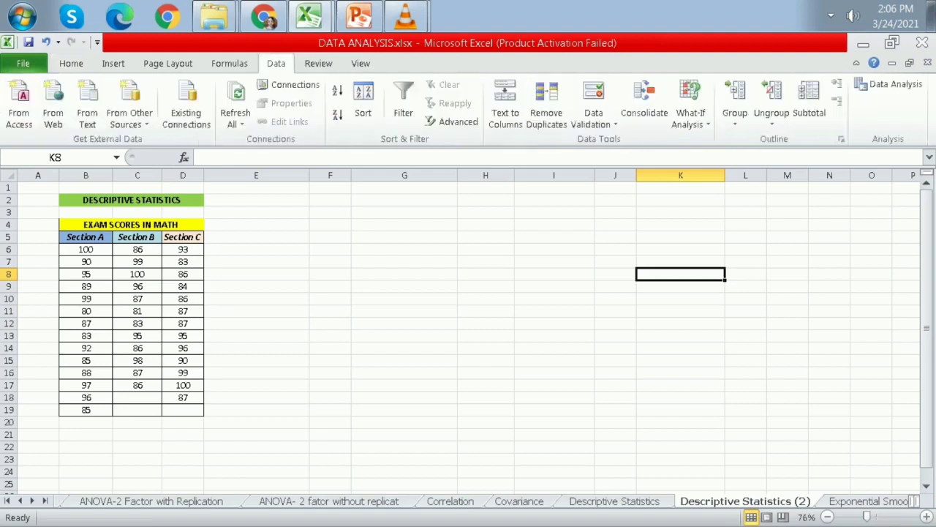
pyautogui.click(890, 84)
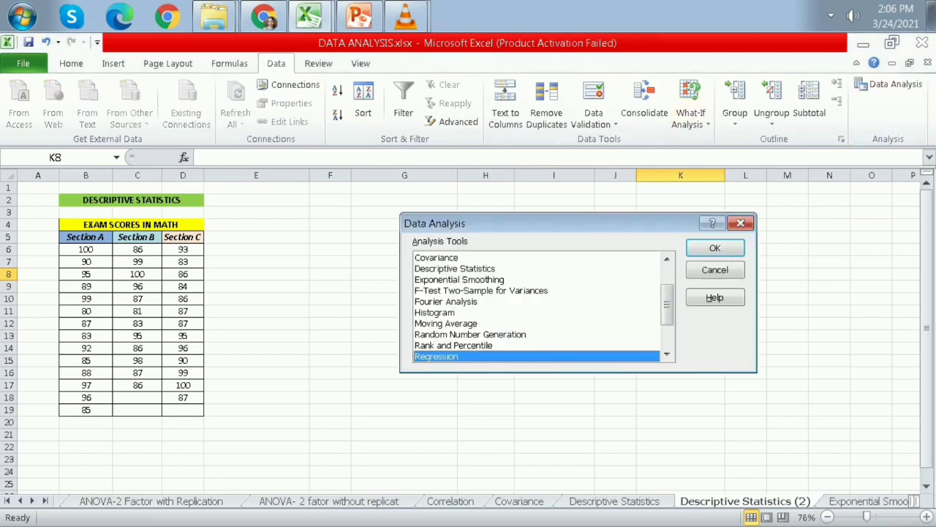
pyautogui.scroll(2, 538, 306)
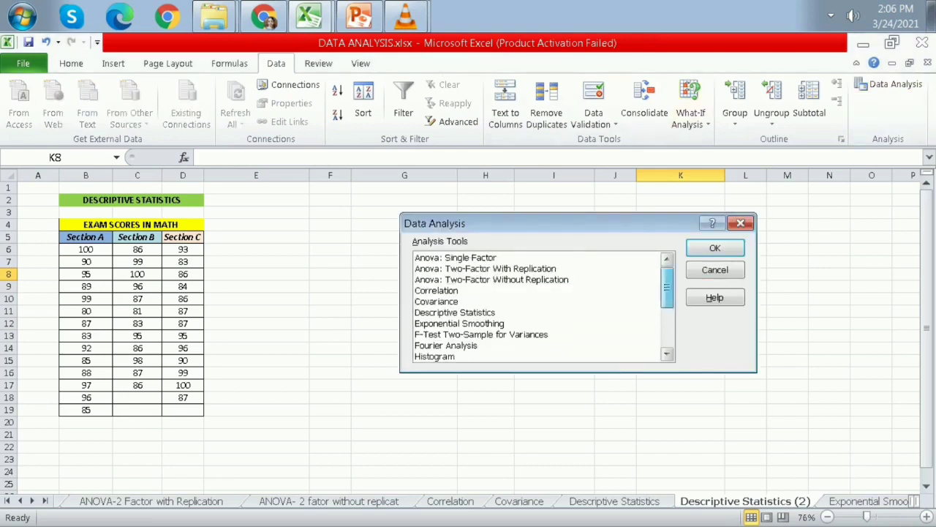
pyautogui.click(455, 312)
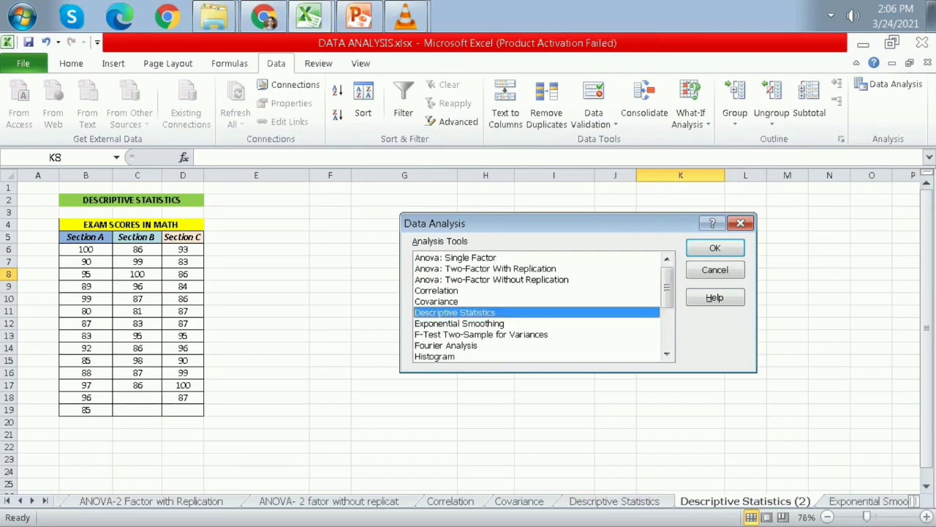
pyautogui.press('Return')
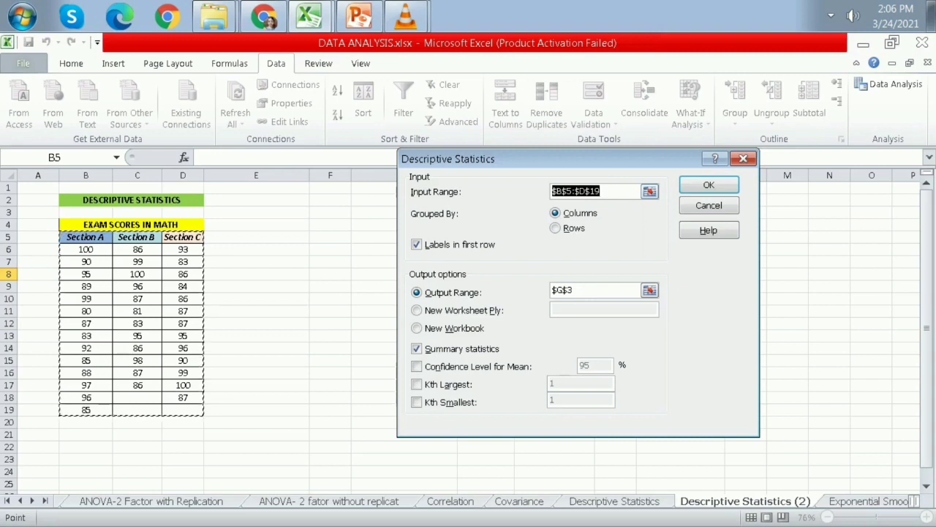
# Run descriptive statistics on B5:D19 by columns with first-row labels, output the summary statistics at F4, and narrow column E
pyautogui.moveTo(86, 237); pyautogui.dragTo(202, 413)
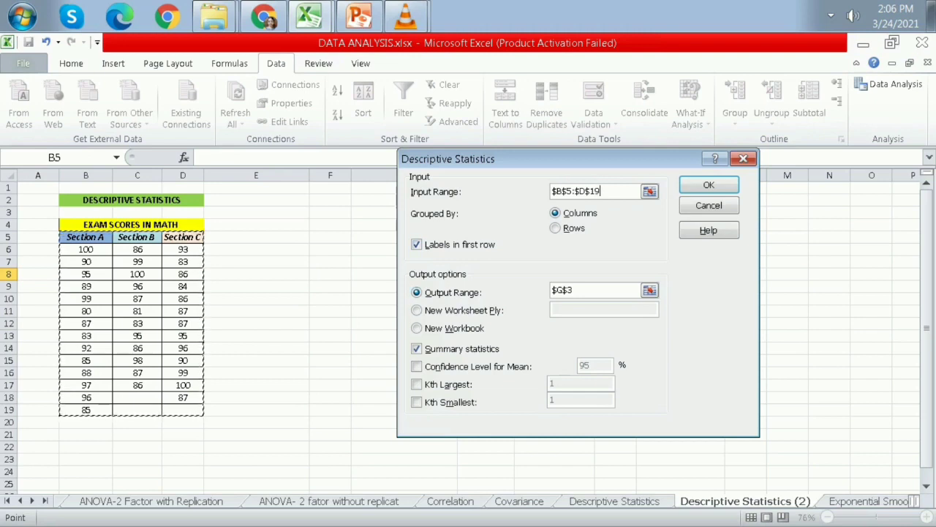
pyautogui.doubleClick(567, 290)
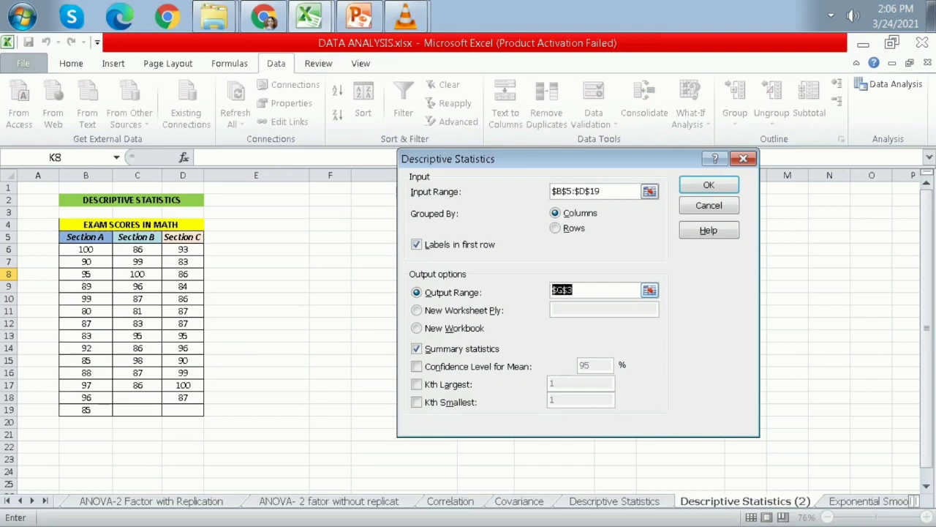
pyautogui.click(256, 225)
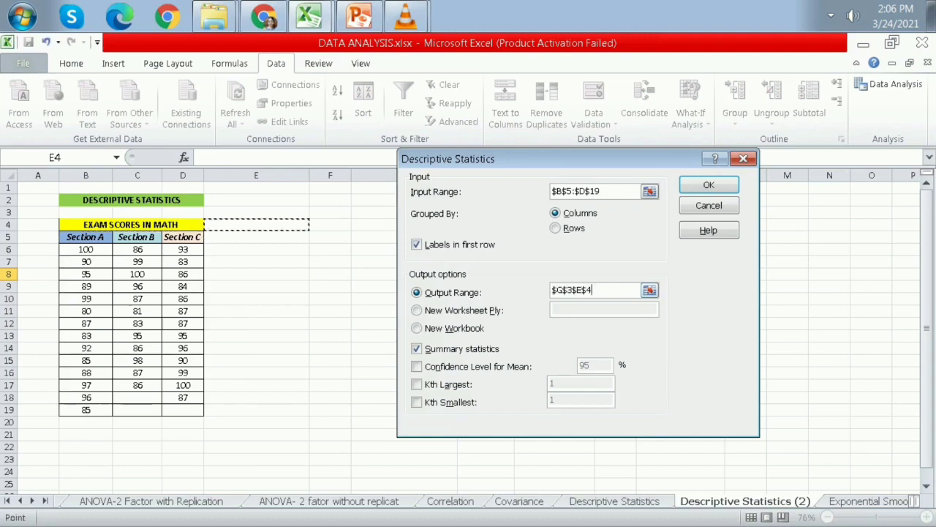
pyautogui.click(330, 225)
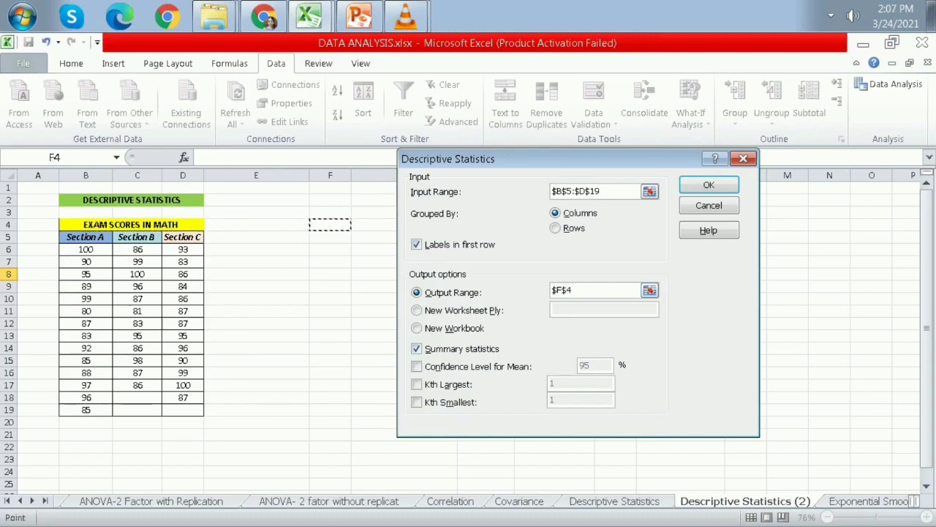
pyautogui.click(417, 348)
pyautogui.click(417, 349)
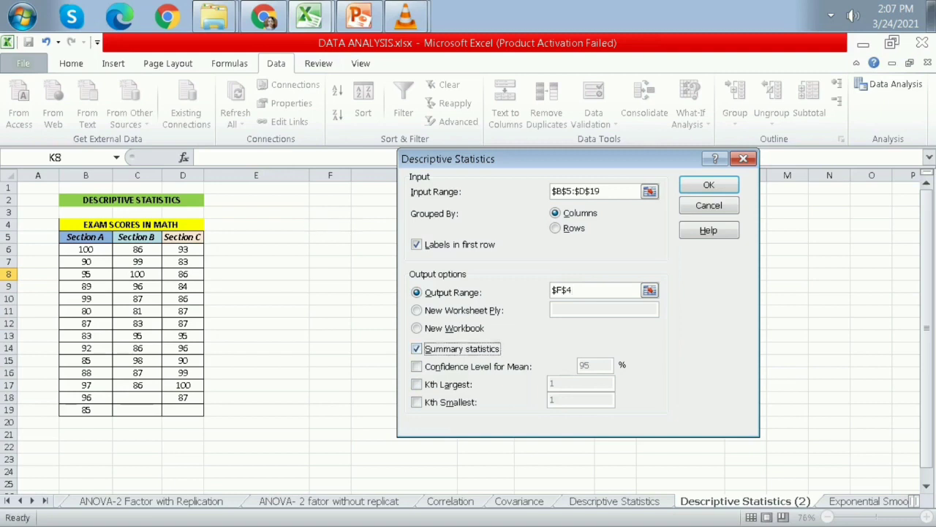
pyautogui.click(709, 185)
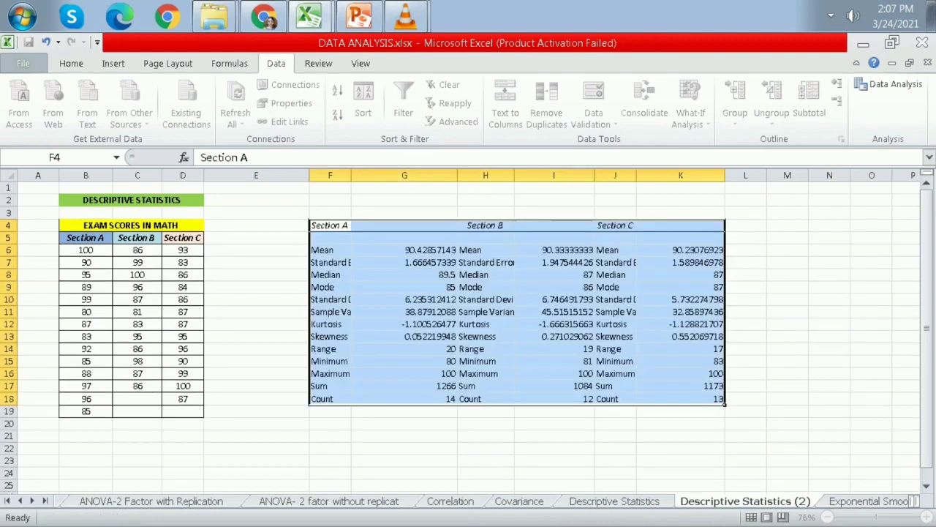
pyautogui.moveTo(309, 175); pyautogui.dragTo(268, 176)
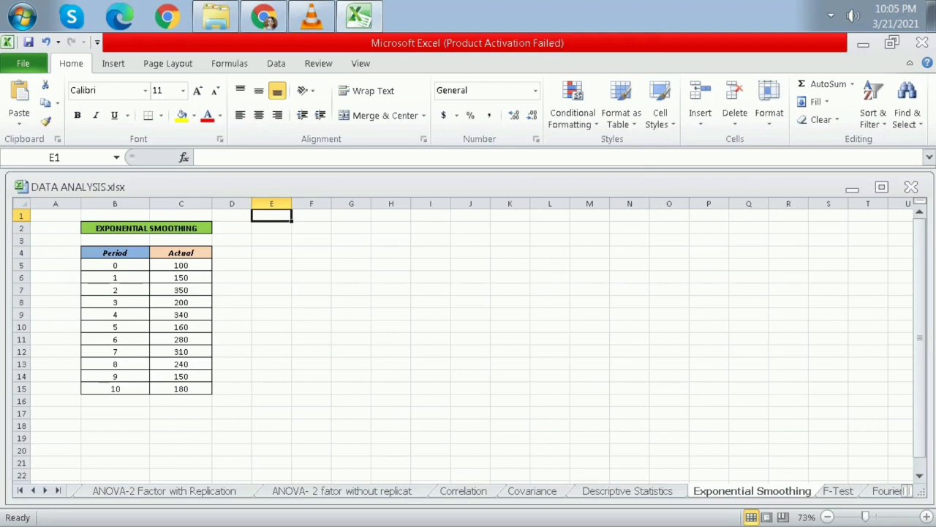
# Open the Exponential Smoothing analysis tool for the Period and Actual data
pyautogui.click(276, 64)
pyautogui.click(890, 84)
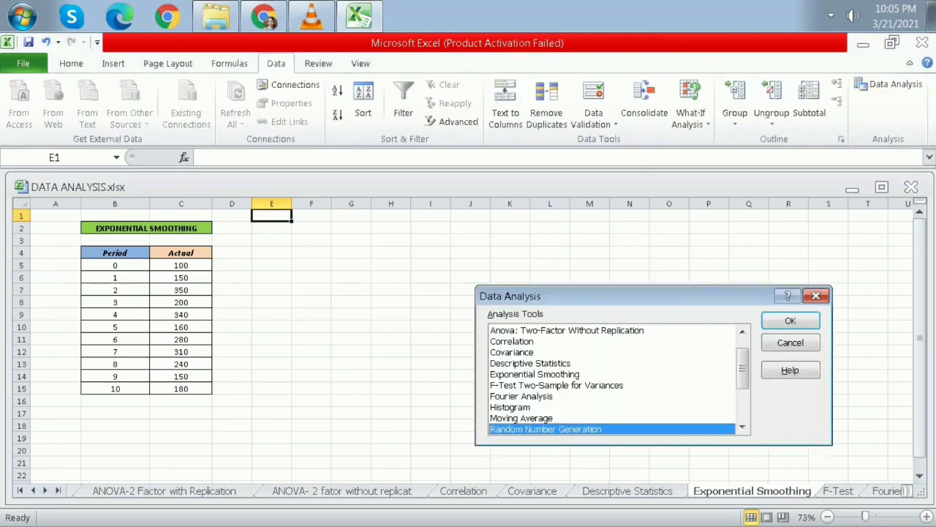
pyautogui.click(535, 374)
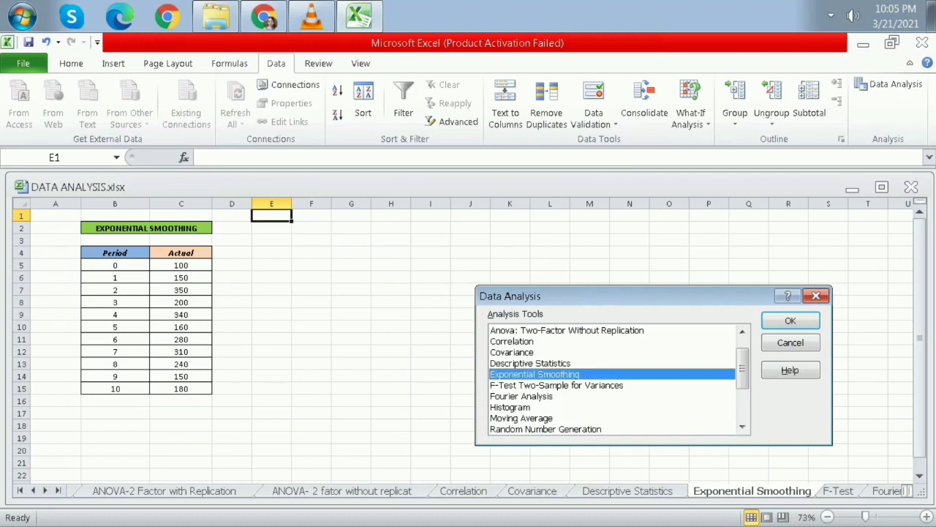
pyautogui.click(791, 320)
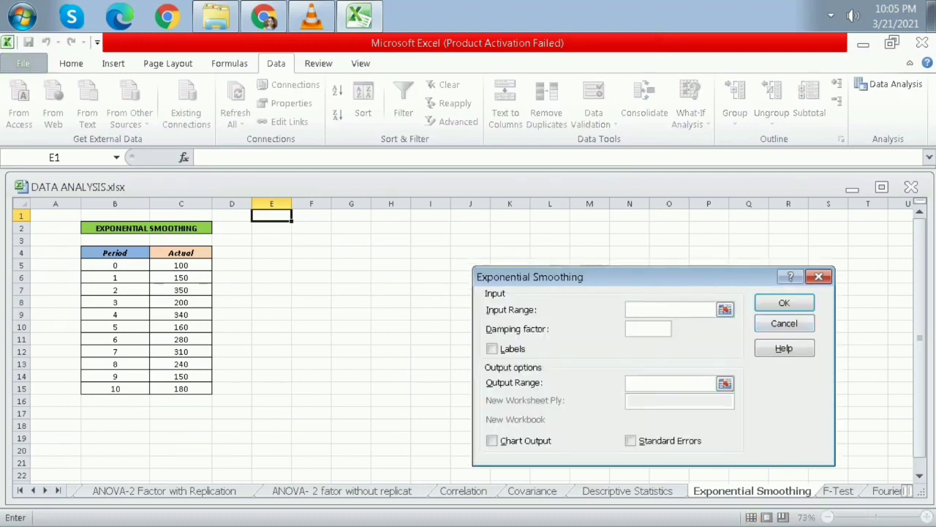
# Run exponential smoothing on C4:C15 with labels, a damping factor of 0.9, output at E3, and chart output
pyautogui.moveTo(181, 252); pyautogui.dragTo(183, 388)
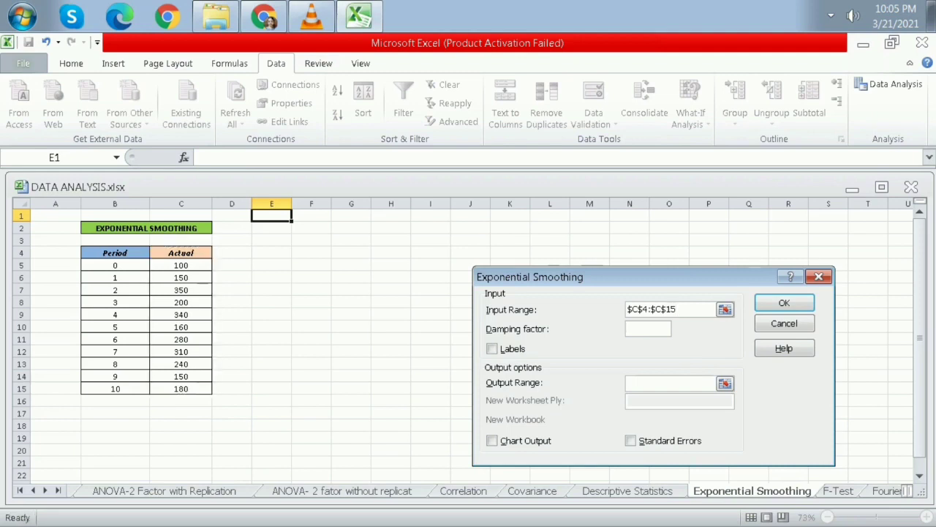
pyautogui.write('0.9')
pyautogui.hotkey('alt', 'l')
pyautogui.hotkey('alt', 'o')
pyautogui.click(271, 240)
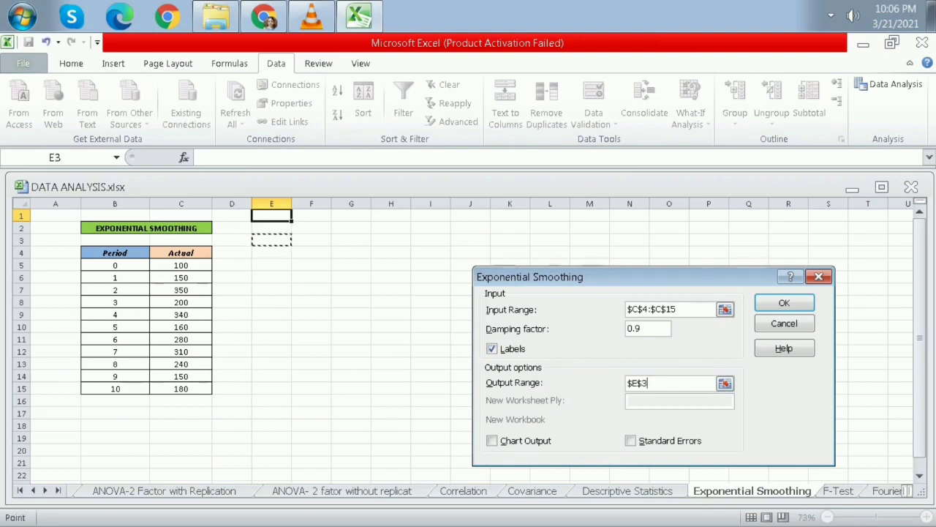
pyautogui.hotkey('alt', 'c')
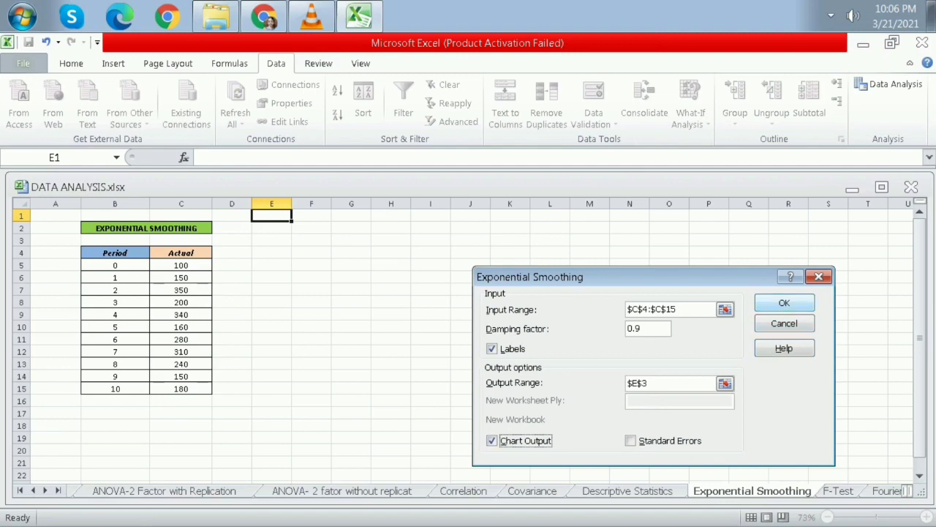
pyautogui.click(784, 302)
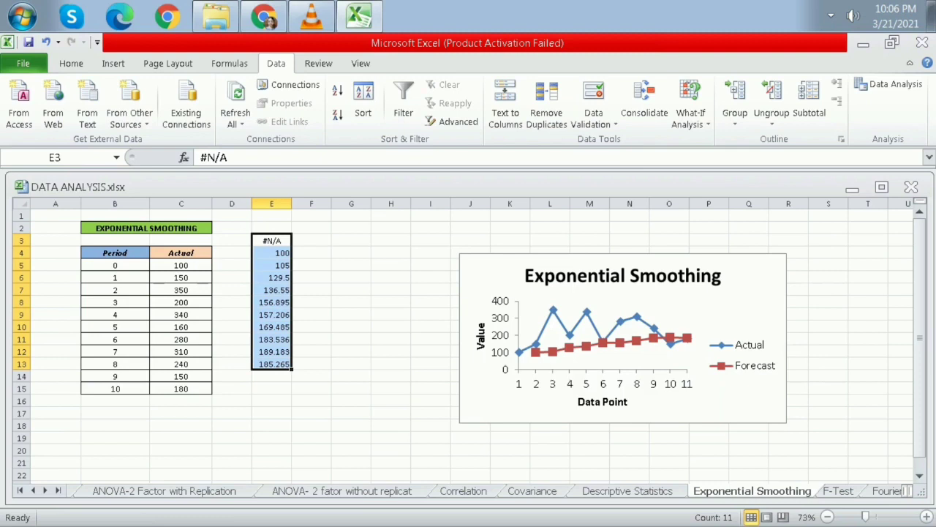
# Rerun the exponential smoothing with a damping factor of 0.2, overwriting the existing output in E3:E13
pyautogui.click(888, 85)
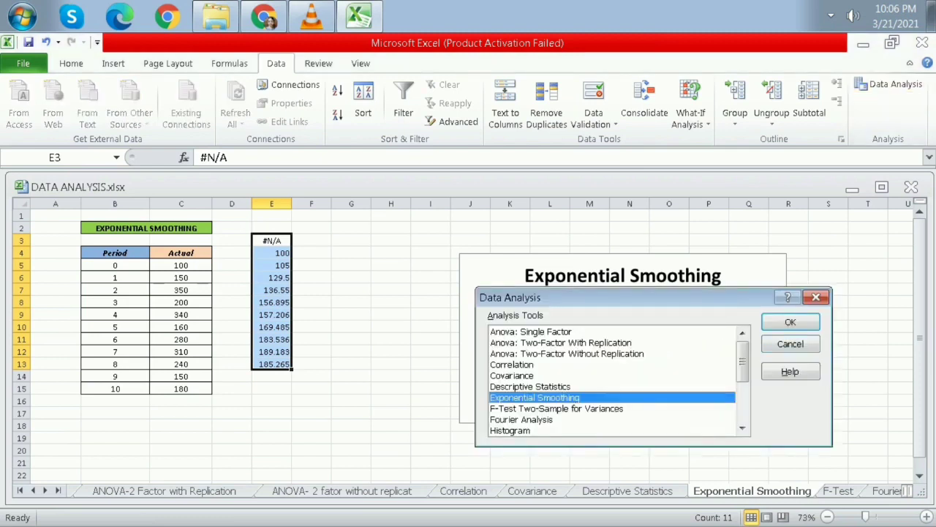
pyautogui.click(789, 322)
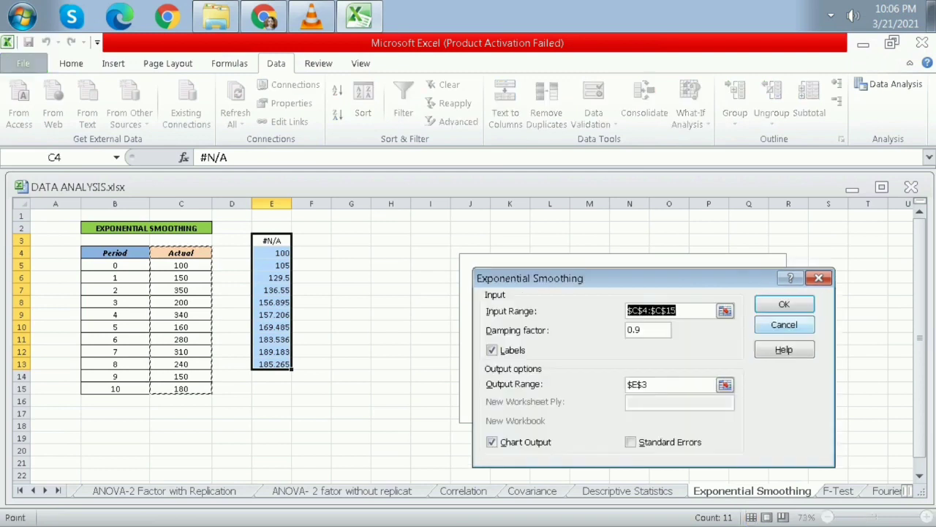
pyautogui.click(647, 329)
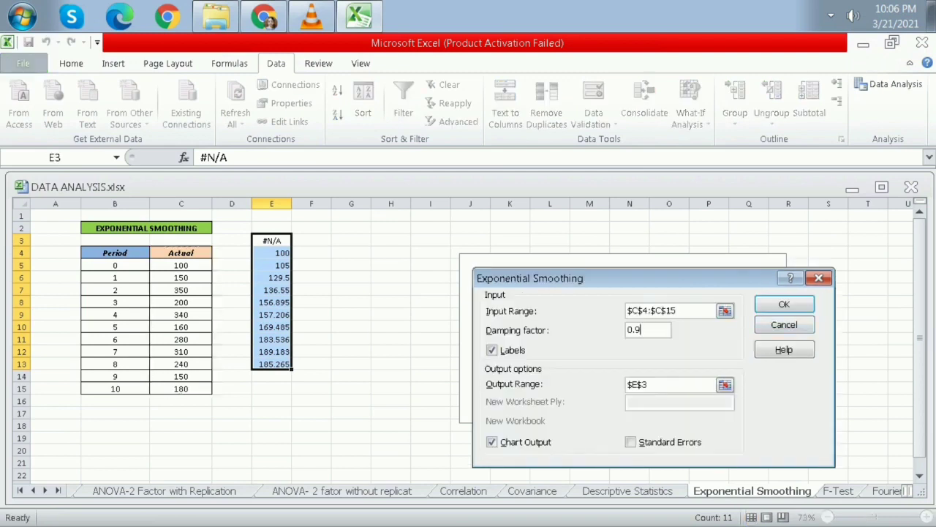
pyautogui.press('BackSpace')
pyautogui.write('2')
pyautogui.click(784, 303)
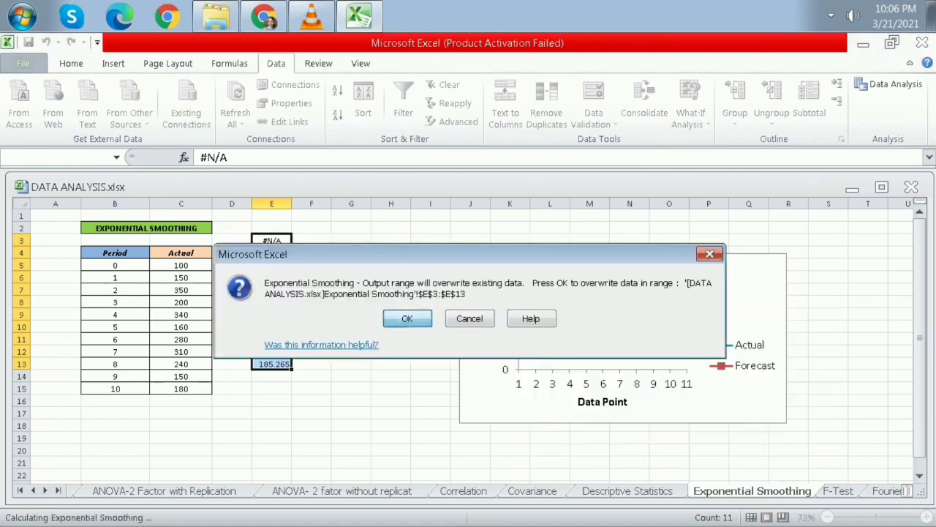
pyautogui.click(407, 318)
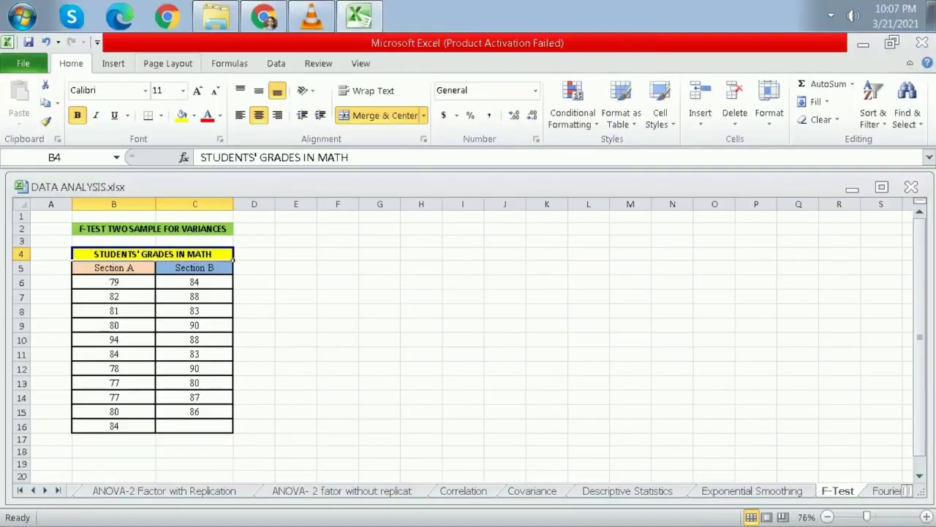
# Open the F-Test Two-Sample for Variances tool for the students' math grades
pyautogui.click(275, 64)
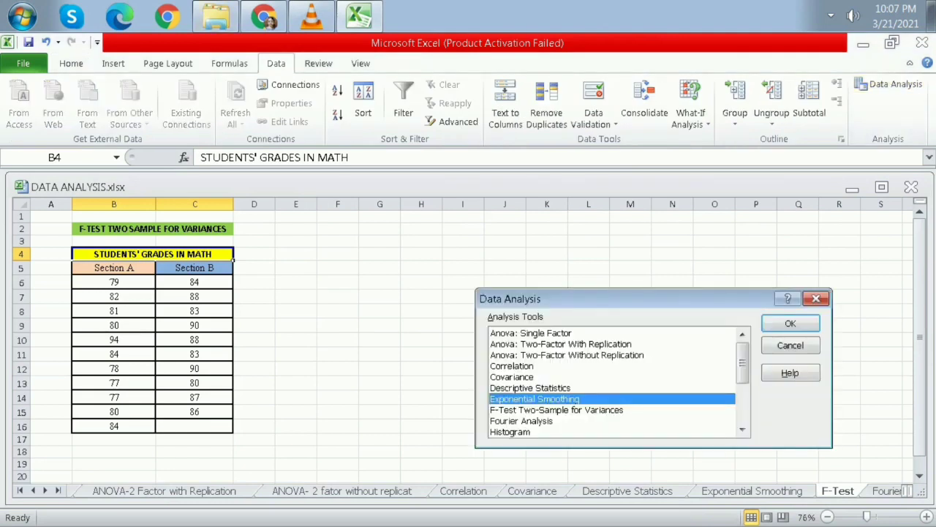
pyautogui.click(555, 409)
pyautogui.press('Return')
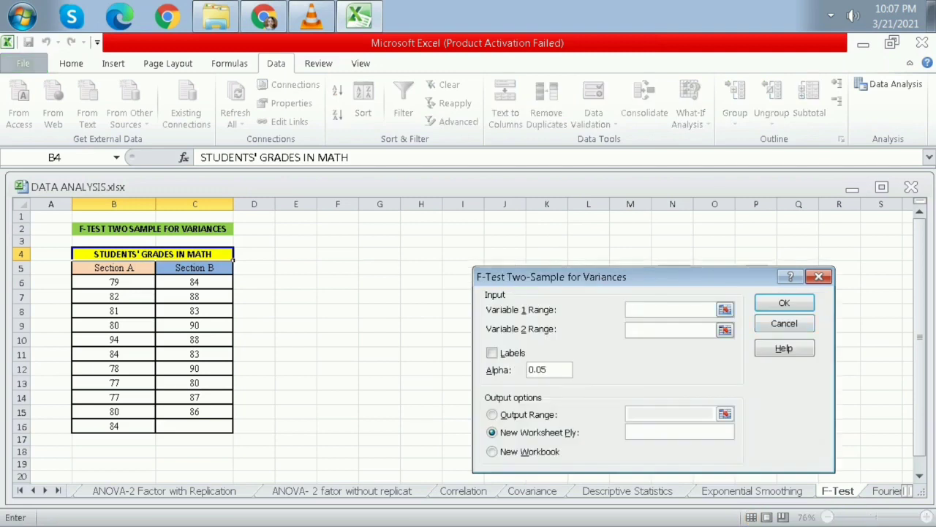
# Run the F-test with variable 1 range B5:B16, variable 2 range C5:C16, labels included, and output at E4
pyautogui.moveTo(114, 268); pyautogui.dragTo(146, 428)
pyautogui.click(670, 329)
pyautogui.moveTo(195, 268); pyautogui.dragTo(195, 428)
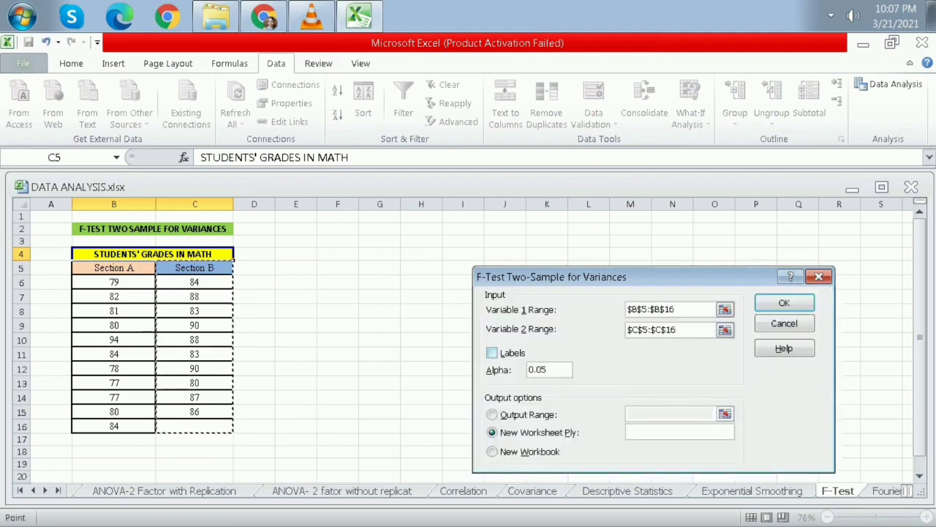
pyautogui.click(491, 353)
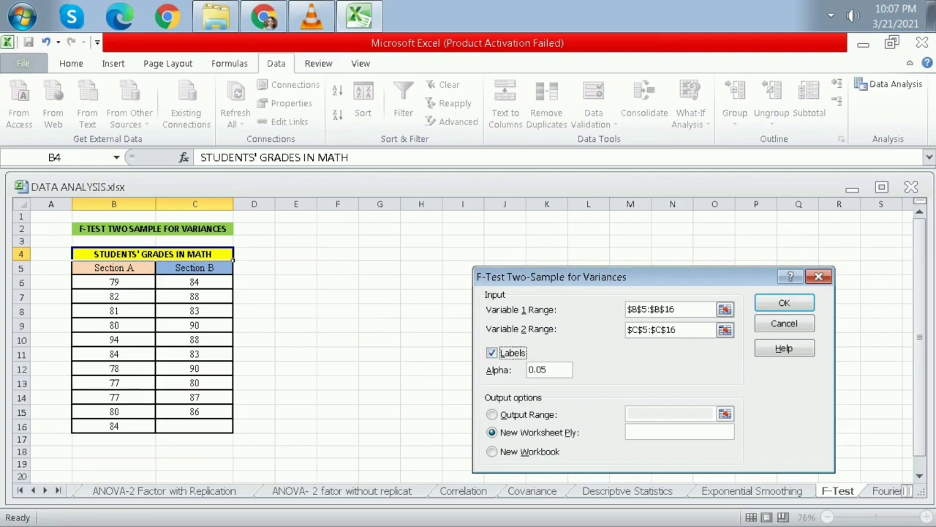
pyautogui.hotkey('alt', 'o')
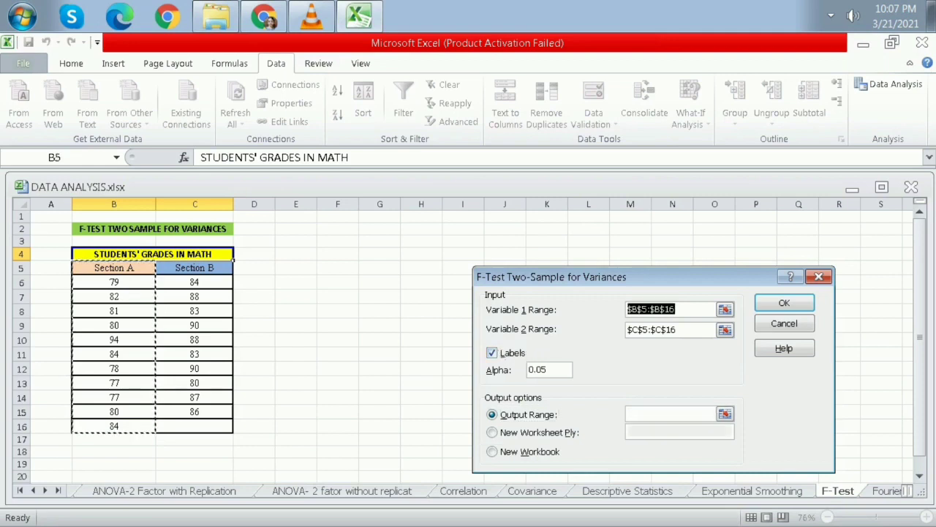
pyautogui.click(669, 414)
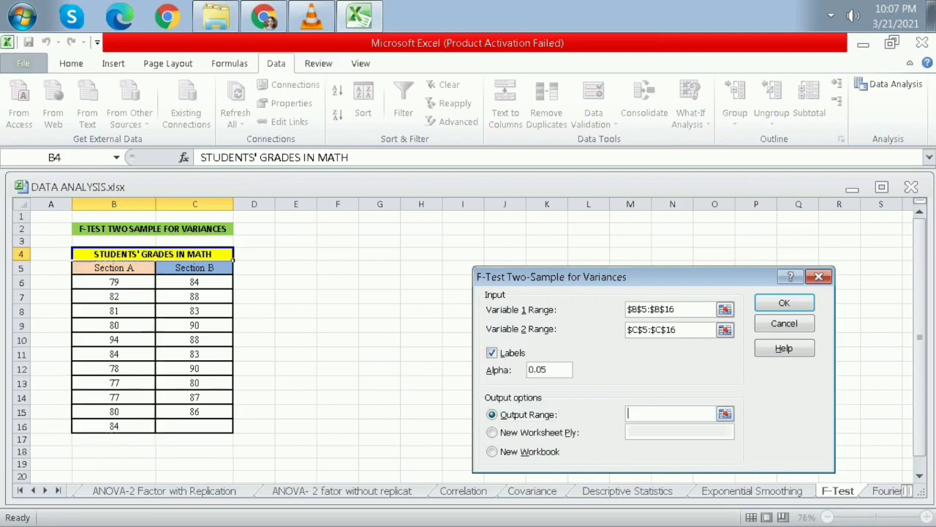
pyautogui.click(295, 254)
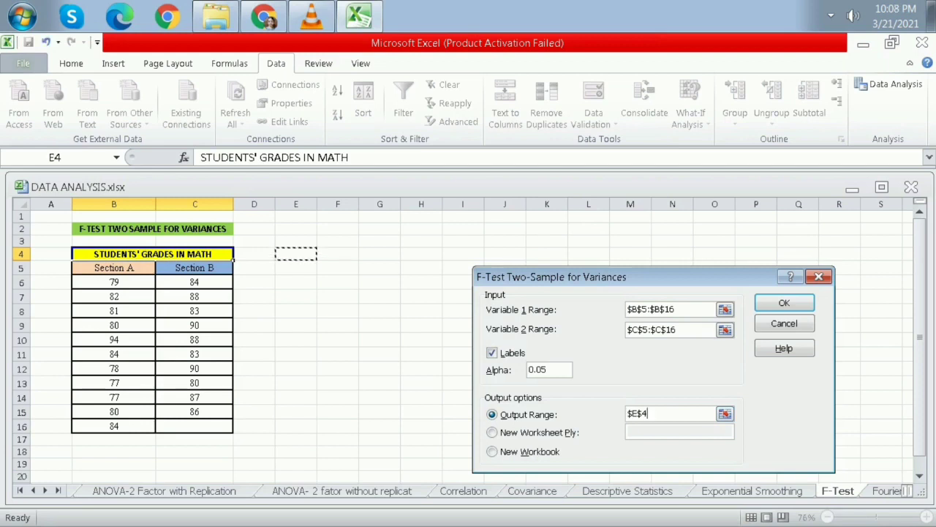
pyautogui.click(784, 303)
# Widen the F-test result columns and go over the mean, variance and observations rows of both sections
pyautogui.moveTo(317, 204); pyautogui.dragTo(350, 204)
pyautogui.click(645, 339)
pyautogui.moveTo(300, 297); pyautogui.dragTo(468, 312)
pyautogui.moveTo(300, 325); pyautogui.dragTo(468, 325)
# Highlight the F row and the F Critical one-tail row of the F-test results in yellow, including their values
pyautogui.moveTo(300, 354); pyautogui.dragTo(395, 354)
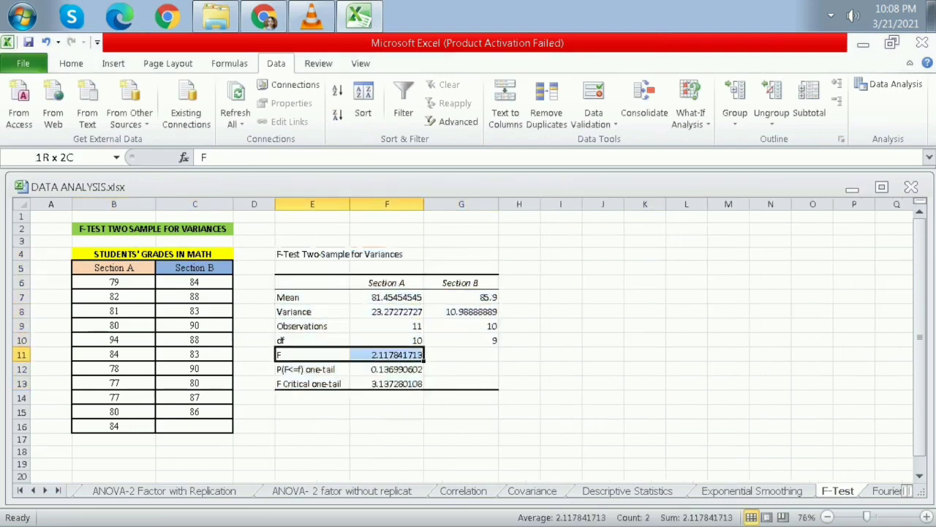
pyautogui.click(71, 63)
pyautogui.click(181, 115)
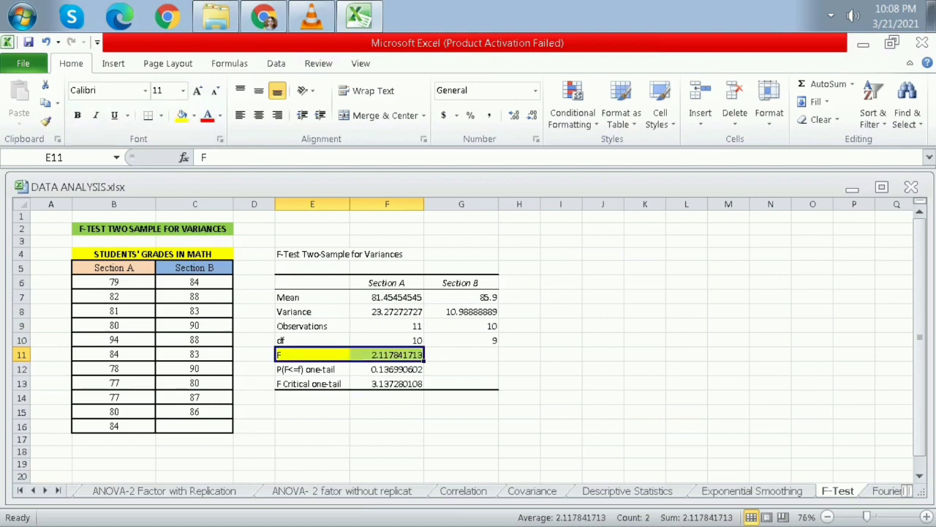
pyautogui.click(312, 383)
pyautogui.moveTo(312, 383); pyautogui.dragTo(394, 384)
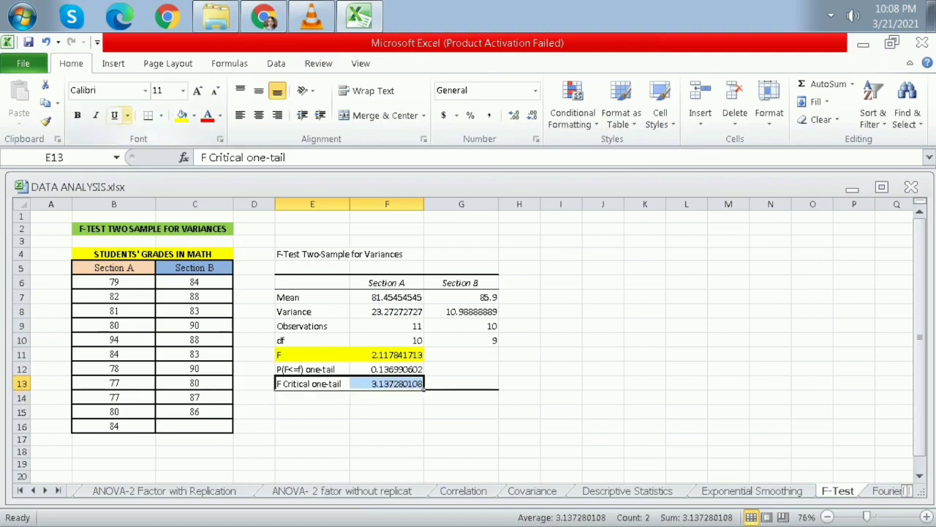
pyautogui.click(182, 114)
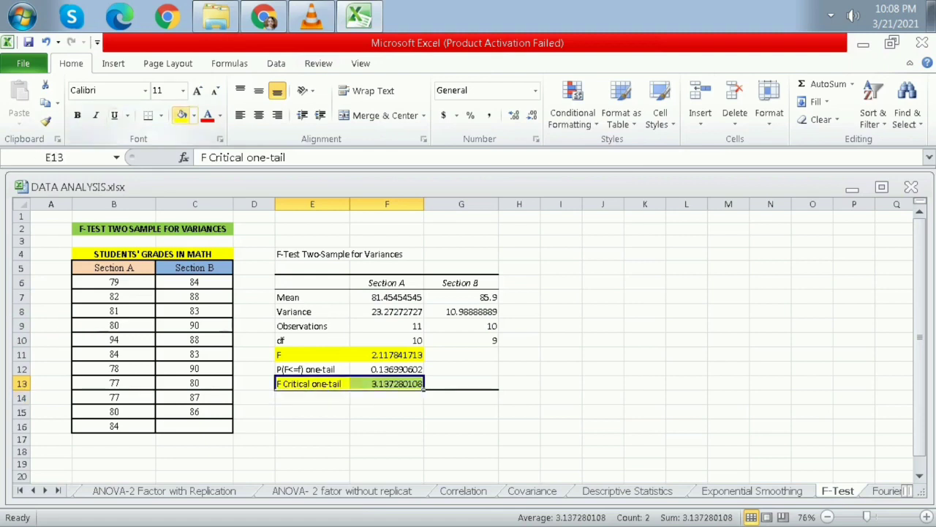
pyautogui.click(561, 383)
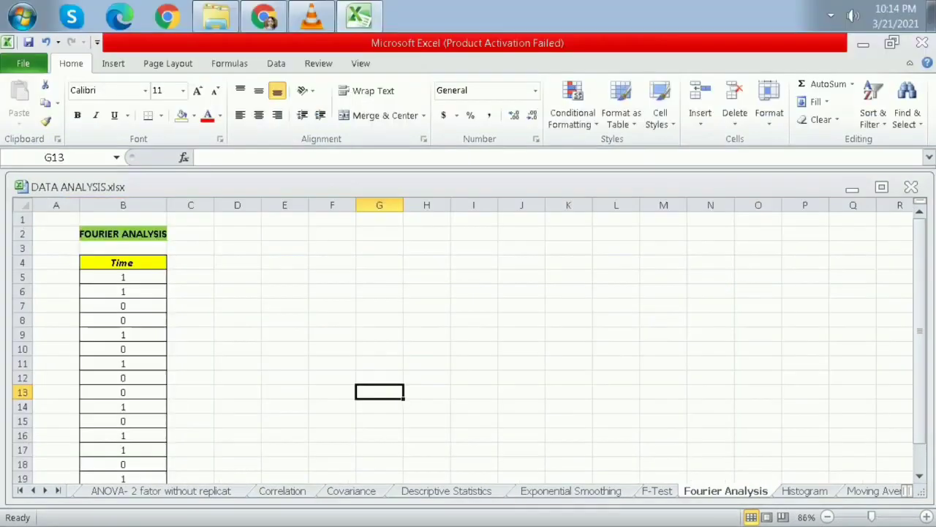
# Look over the Time data on the Fourier Analysis sheet and open the Fourier Analysis tool
pyautogui.scroll(-4, 468, 344)
pyautogui.scroll(3, 468, 344)
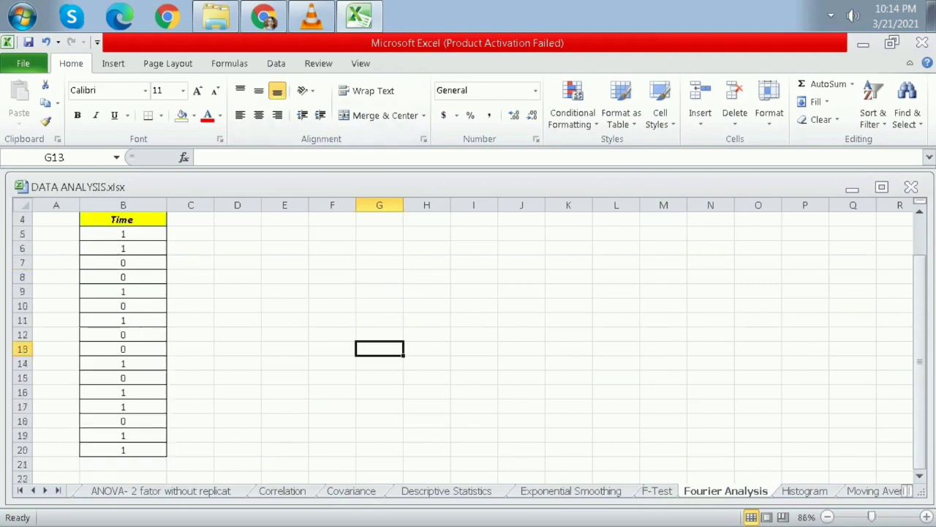
pyautogui.click(276, 63)
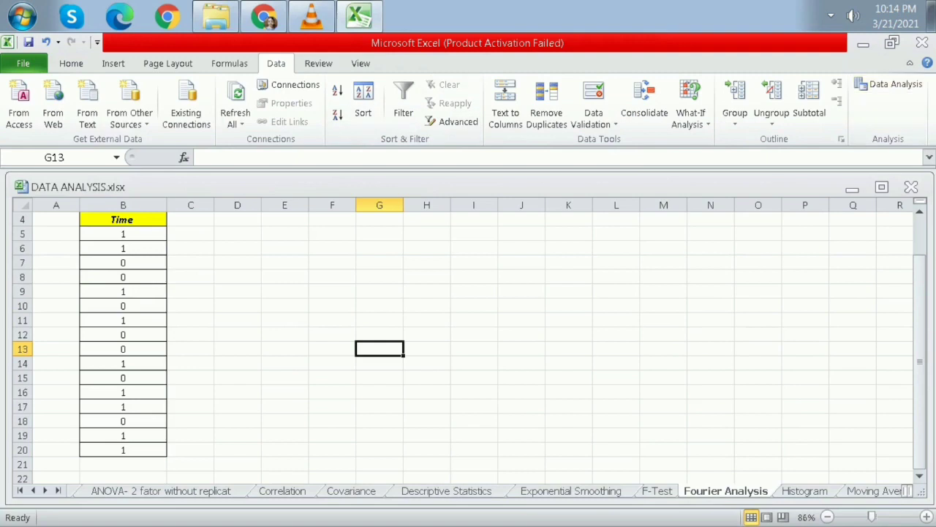
pyautogui.click(887, 84)
pyautogui.click(522, 424)
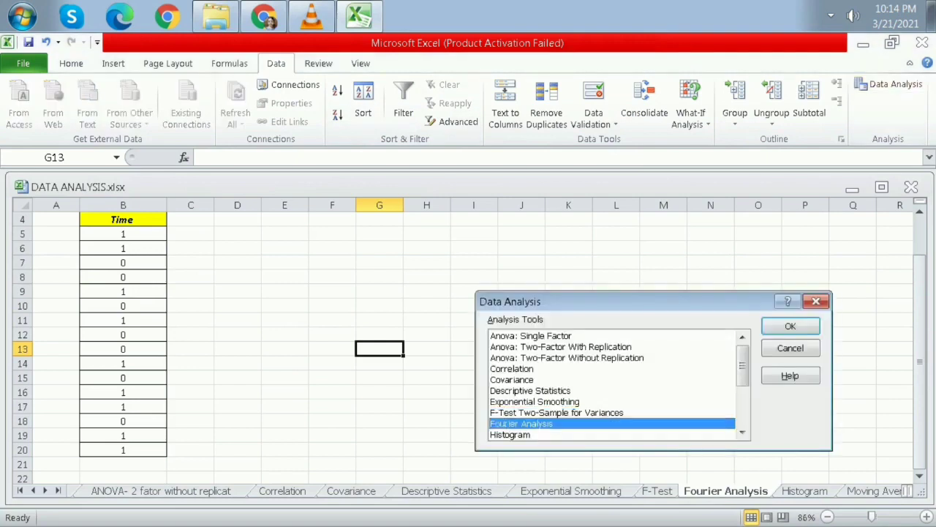
pyautogui.click(791, 328)
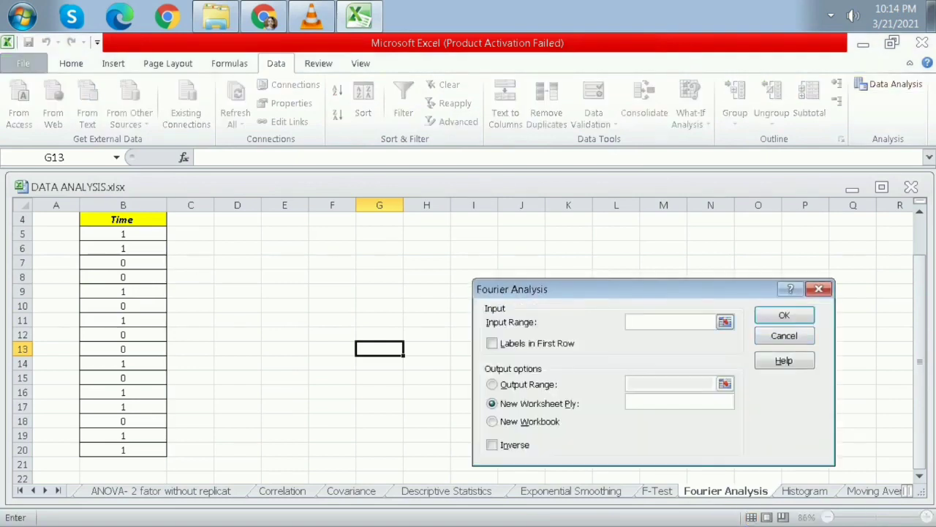
# Run the Fourier analysis on input range B4:B20 with labels in the first row and output at D4, then widen column D
pyautogui.moveTo(123, 220); pyautogui.dragTo(157, 449)
pyautogui.scroll(1, 157, 450)
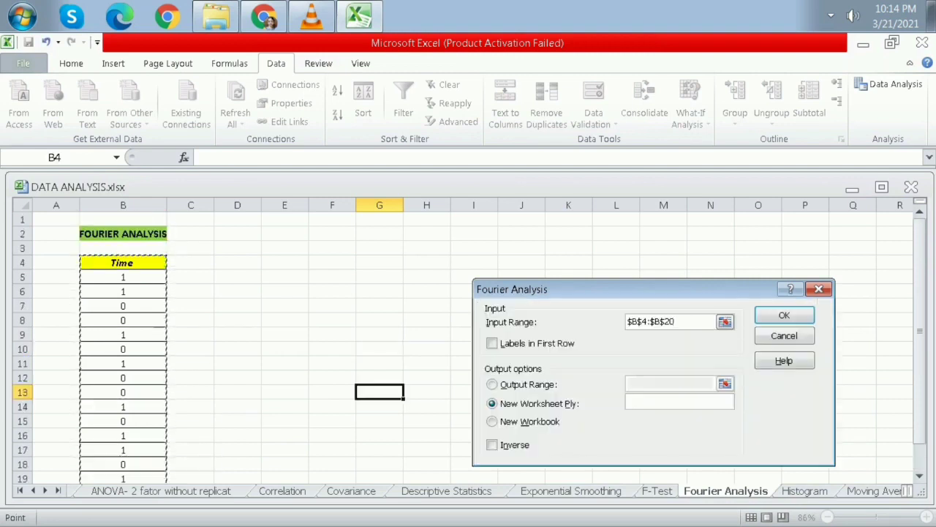
pyautogui.click(492, 343)
pyautogui.click(492, 384)
pyautogui.click(670, 384)
pyautogui.click(238, 234)
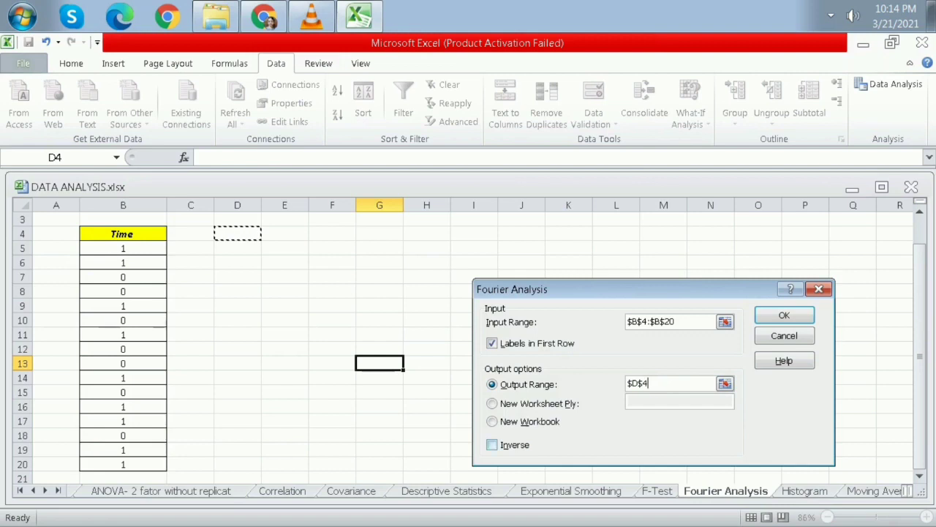
pyautogui.click(785, 315)
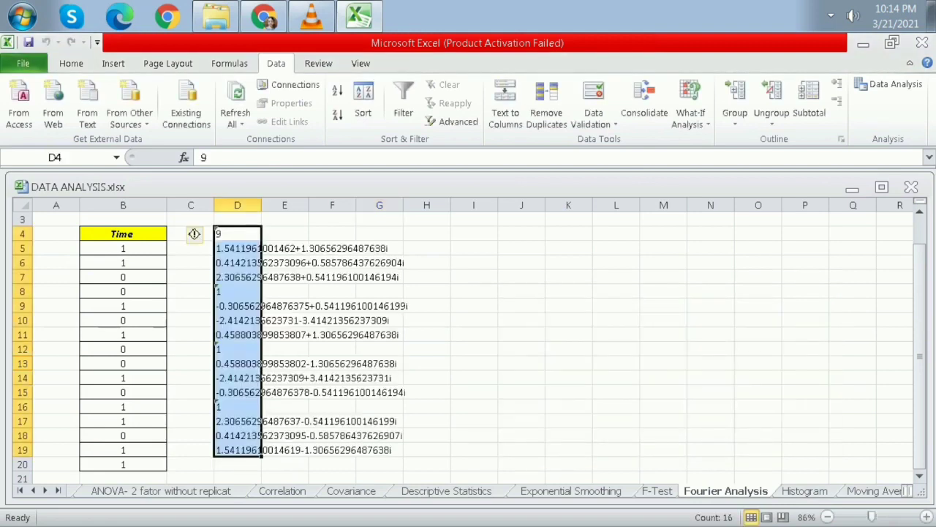
pyautogui.moveTo(261, 204); pyautogui.dragTo(298, 205)
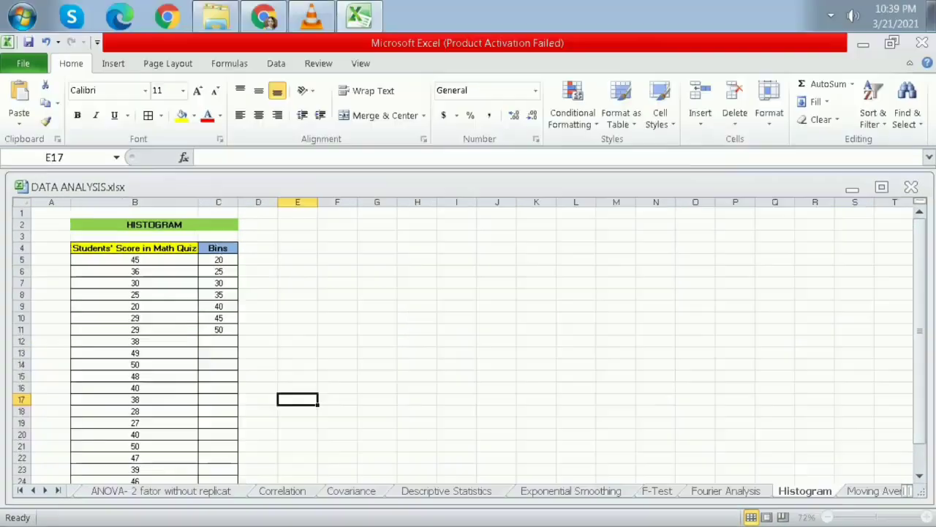
# Look over the students' math quiz scores and the bins on the Histogram sheet
pyautogui.scroll(-2, 468, 341)
pyautogui.scroll(2, 468, 341)
pyautogui.scroll(-1, 468, 341)
pyautogui.scroll(1, 468, 341)
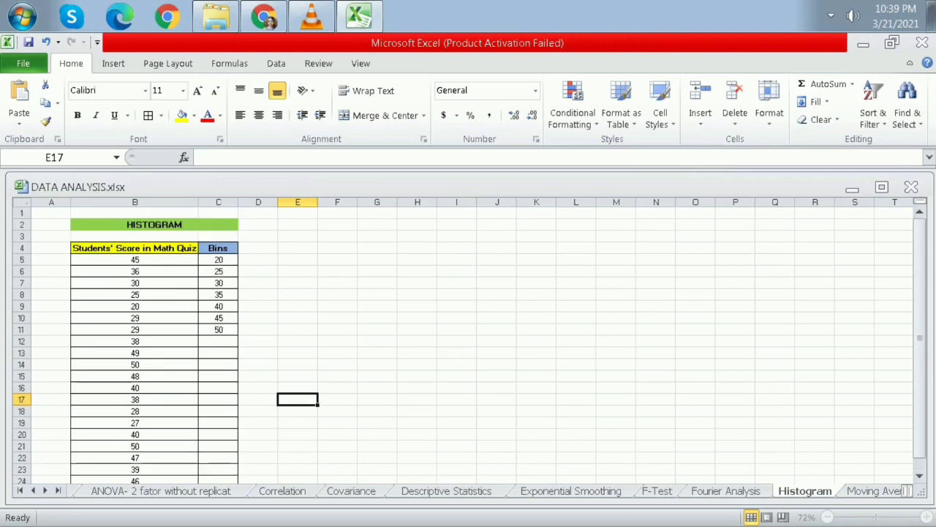
pyautogui.scroll(-2, 469, 341)
pyautogui.scroll(1, 468, 341)
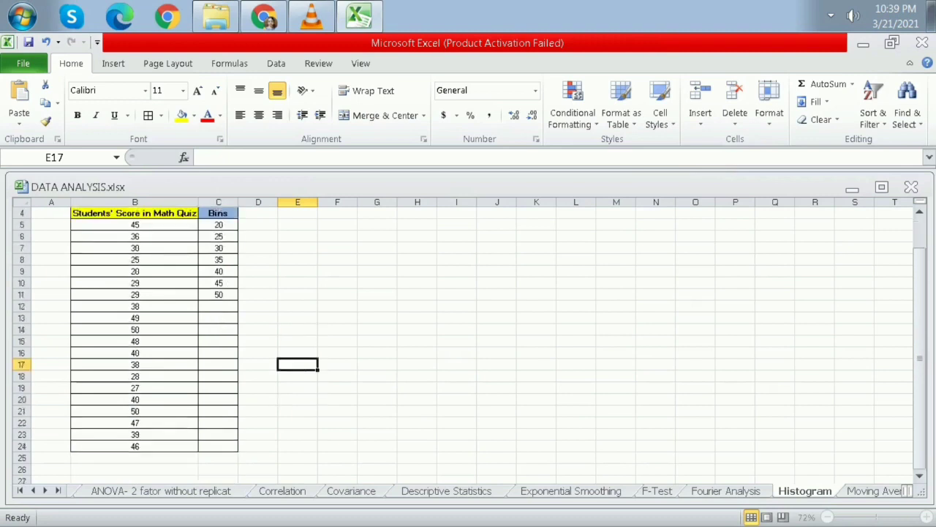
pyautogui.scroll(1, 468, 340)
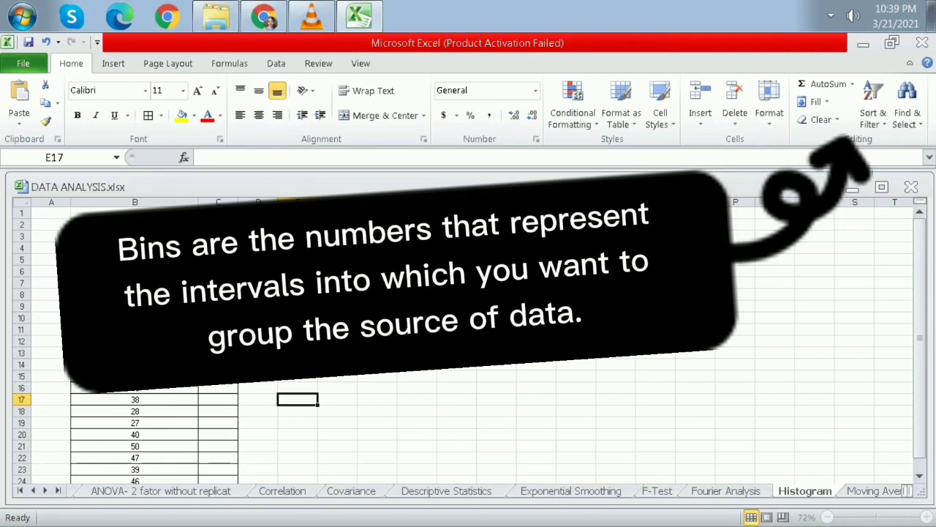
pyautogui.scroll(-2, 468, 341)
pyautogui.scroll(1, 468, 340)
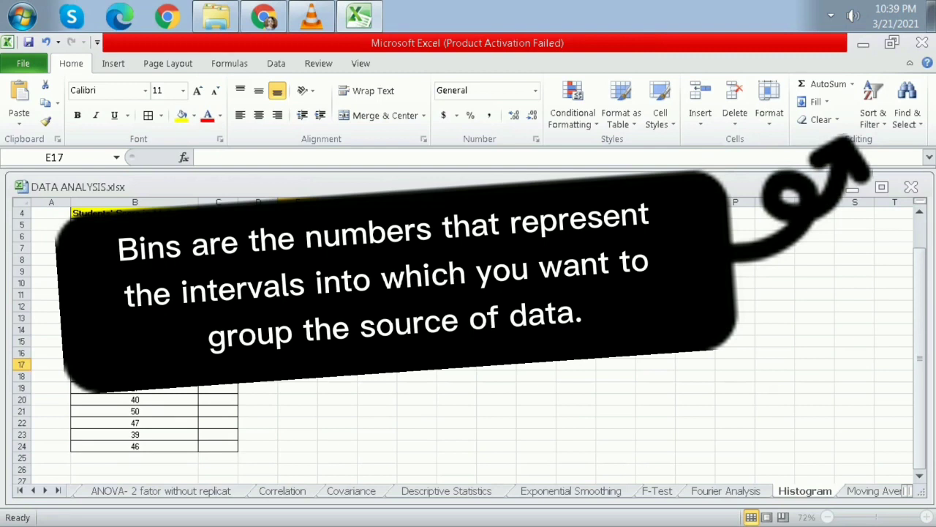
pyautogui.scroll(1, 468, 340)
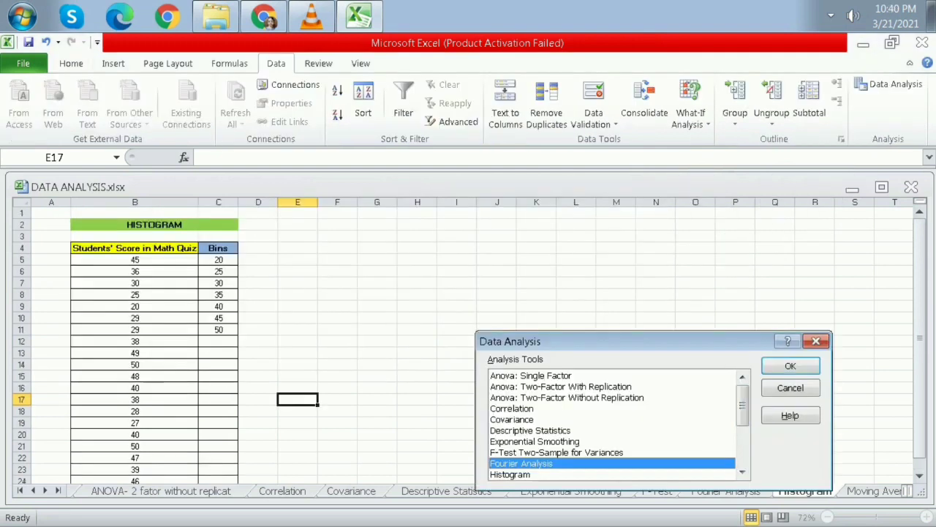
# Open the Histogram analysis tool and set input range B4:B24 and bin range C4:C11 with labels included
pyautogui.scroll(-2, 612, 424)
pyautogui.press('Return')
pyautogui.moveTo(134, 247); pyautogui.dragTo(134, 459)
pyautogui.click(670, 350)
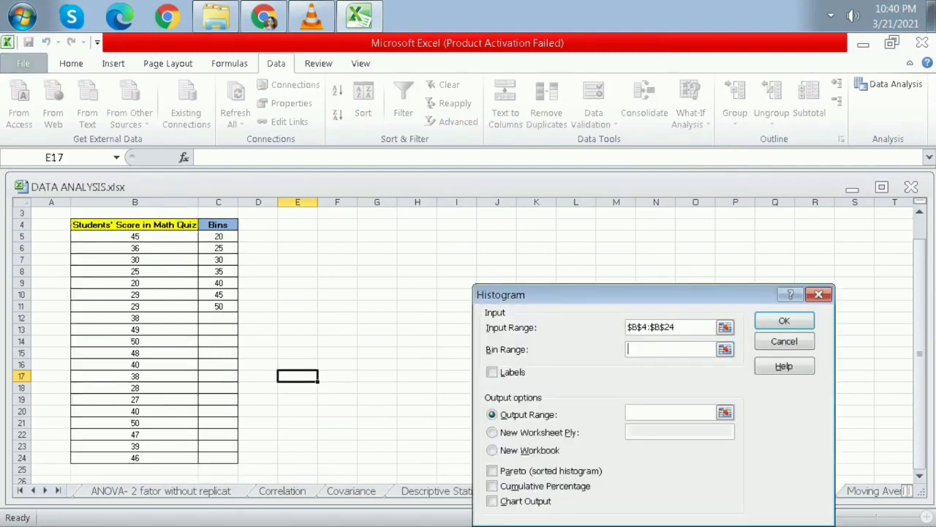
pyautogui.moveTo(218, 224); pyautogui.dragTo(219, 305)
pyautogui.click(492, 372)
# Generate the histogram with output at E5 and chart output enabled, and reposition the chart
pyautogui.click(670, 412)
pyautogui.click(298, 236)
pyautogui.click(492, 500)
pyautogui.click(784, 321)
pyautogui.moveTo(791, 333); pyautogui.dragTo(691, 351)
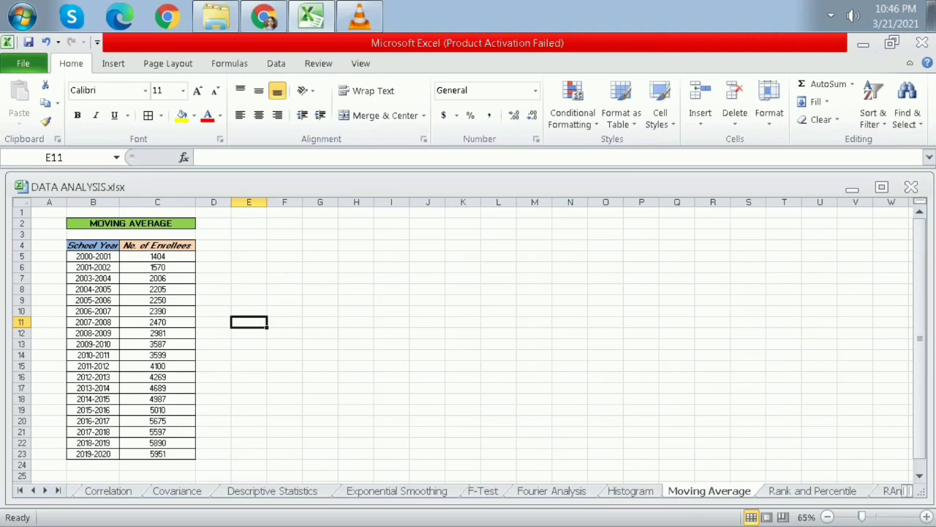
# Look over the school year enrollee data on the Moving Average sheet and open the Moving Average analysis tool
pyautogui.scroll(-1, 468, 329)
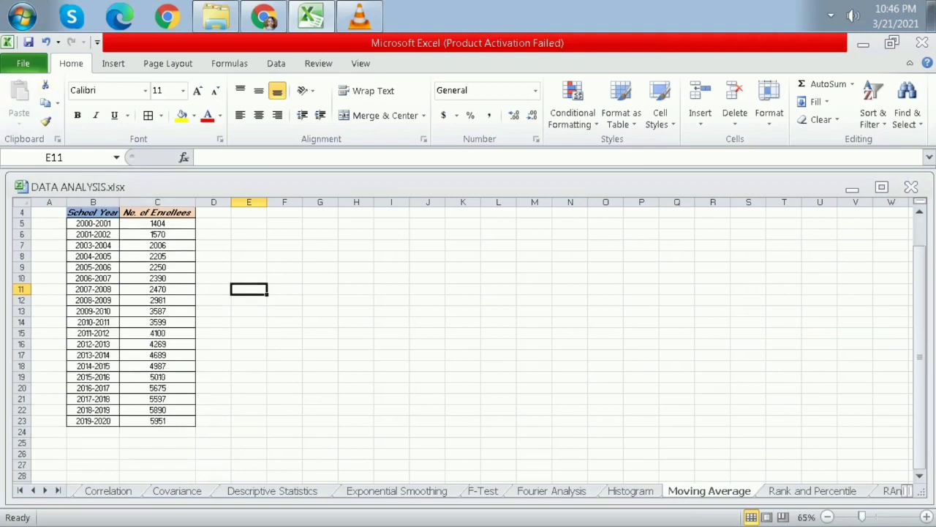
pyautogui.scroll(1, 469, 329)
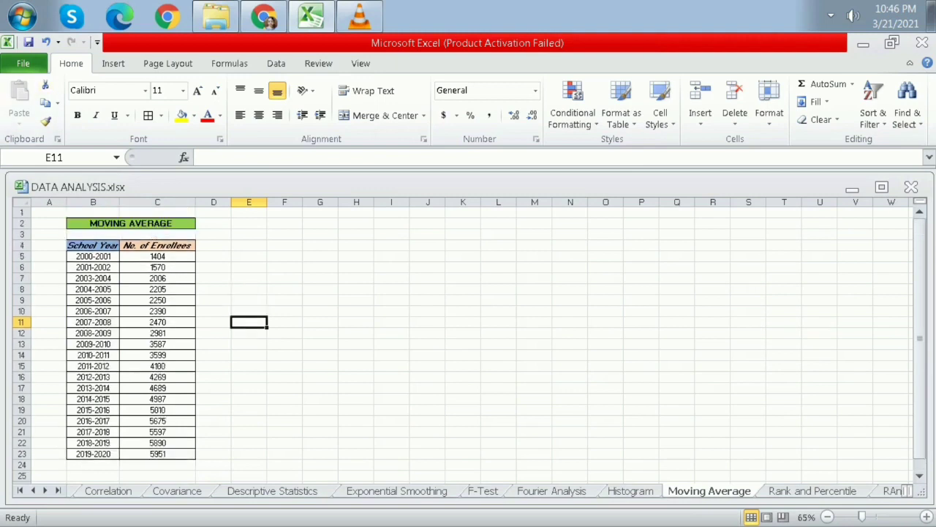
pyautogui.click(275, 63)
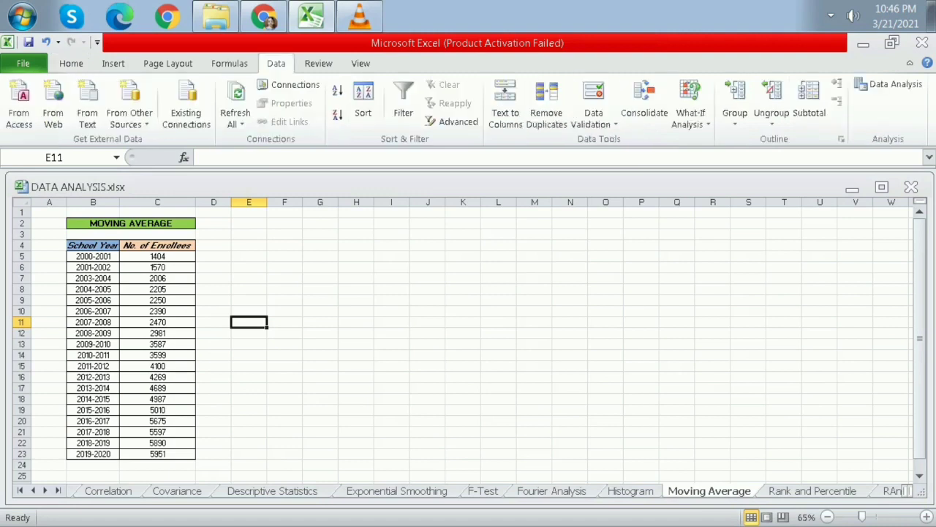
pyautogui.click(889, 84)
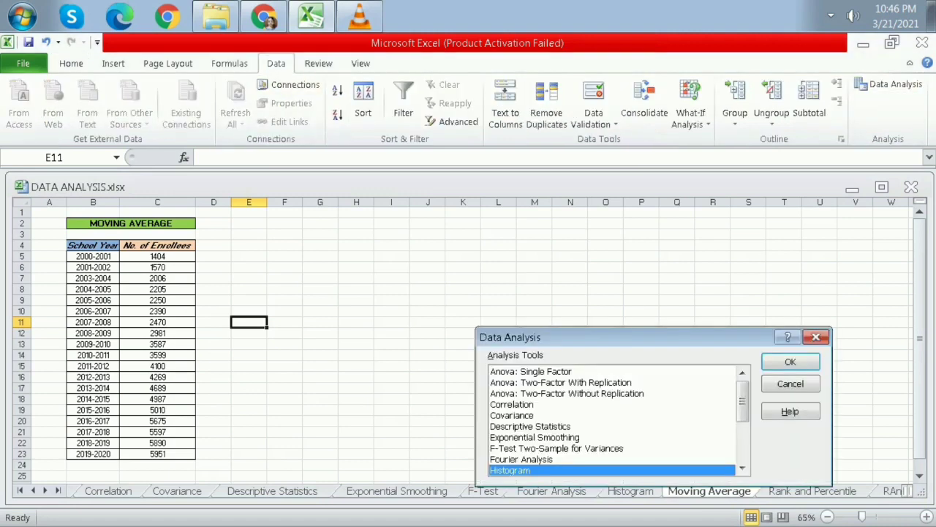
pyautogui.scroll(-3, 614, 421)
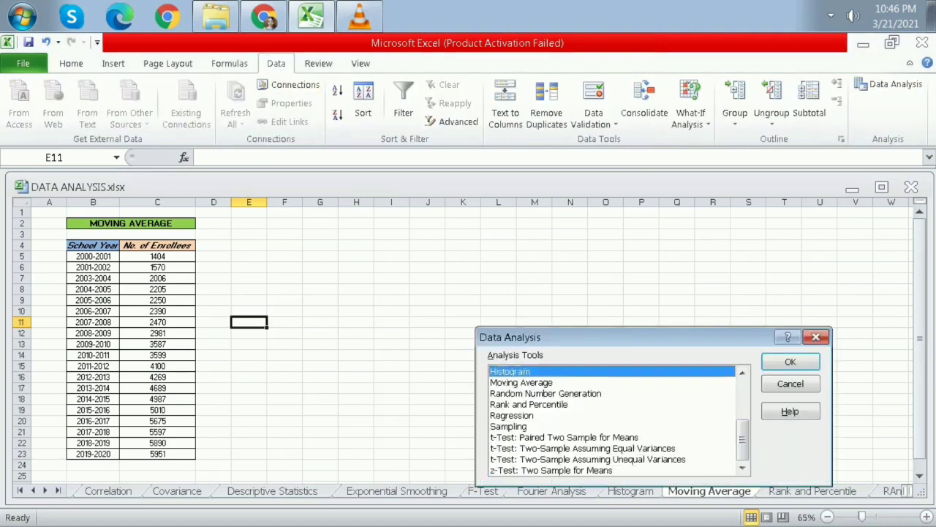
pyautogui.click(522, 383)
pyautogui.press('Return')
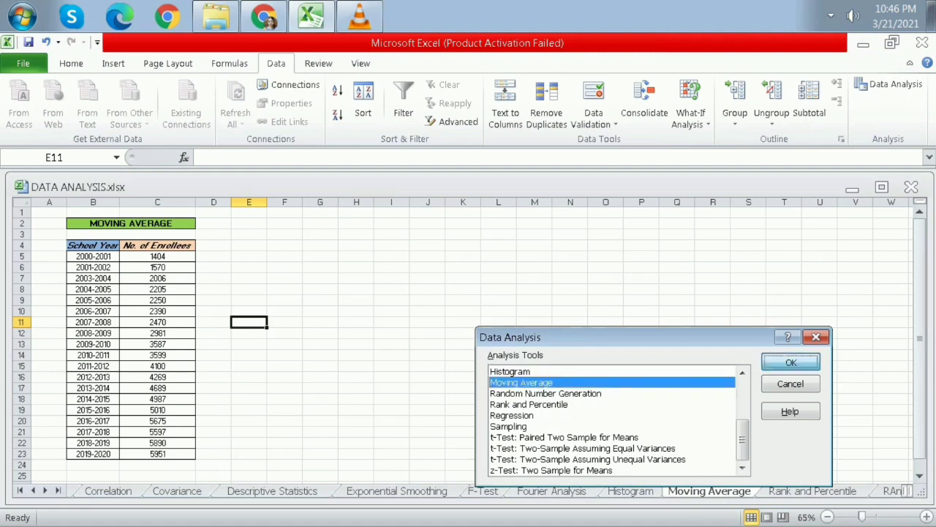
# Set the moving average input range to C4:C23 with labels in the first row and an interval of 5
pyautogui.moveTo(157, 245); pyautogui.dragTo(157, 454)
pyautogui.hotkey('alt', 'l')
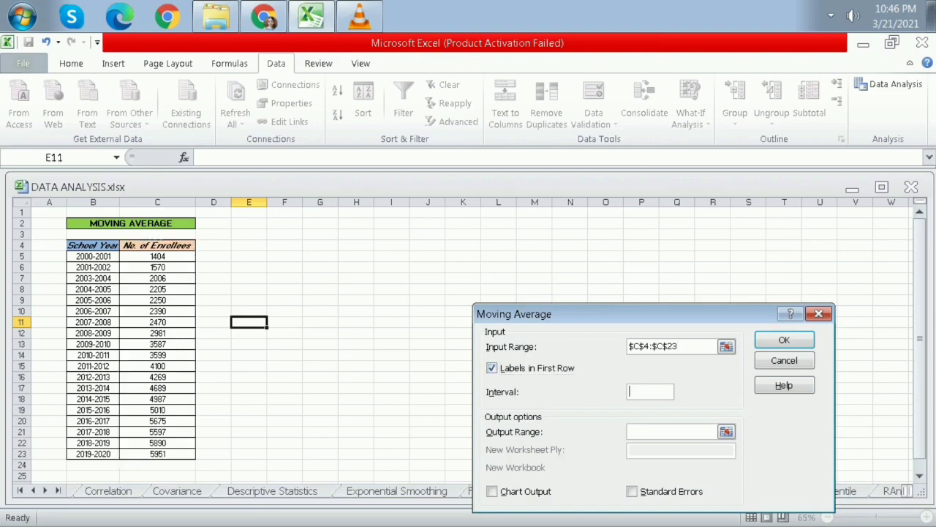
pyautogui.hotkey('alt', 'i')
pyautogui.write('5')
pyautogui.hotkey('shift', 'Home')
# Run the moving average with output at E3, chart output and standard errors, and move the chart closer to the result columns
pyautogui.hotkey('alt', 'o')
pyautogui.click(249, 234)
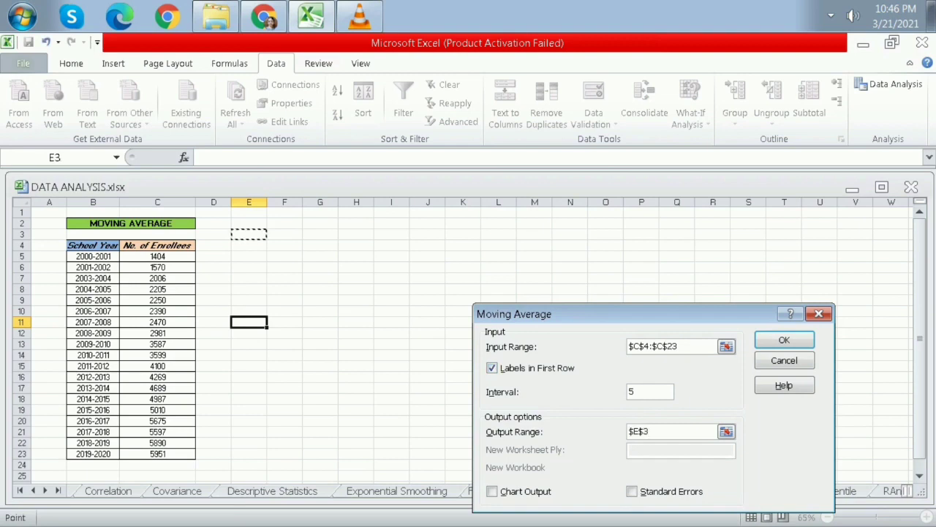
pyautogui.hotkey('alt', 'c')
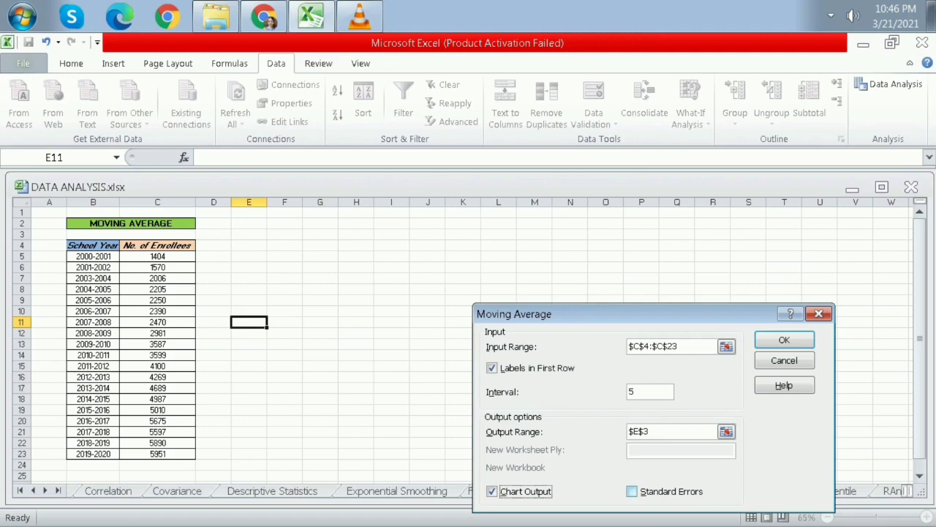
pyautogui.press('Tab')
pyautogui.press('space')
pyautogui.press('Return')
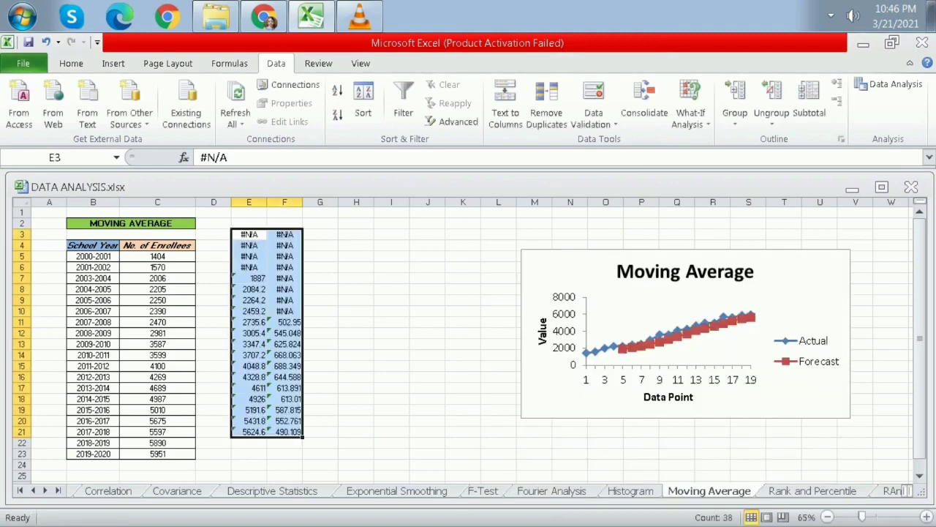
pyautogui.moveTo(589, 276); pyautogui.dragTo(458, 236)
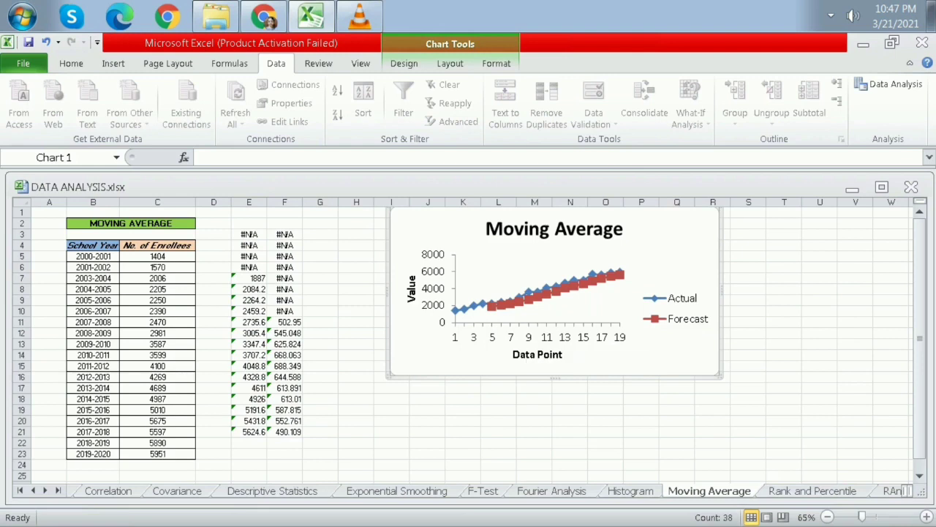
pyautogui.moveTo(621, 275)
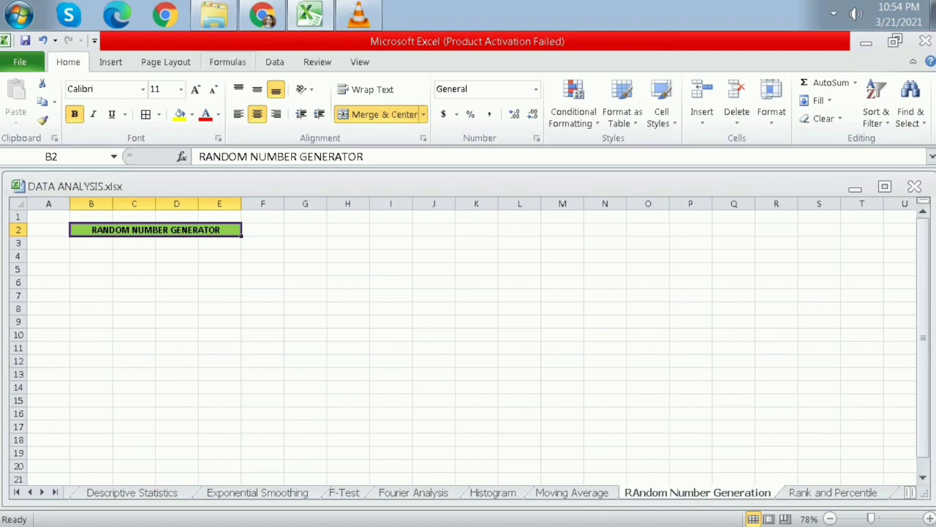
# Open the Random Number Generation tool and set 20 variables, 5 random numbers and the Uniform distribution
pyautogui.click(275, 62)
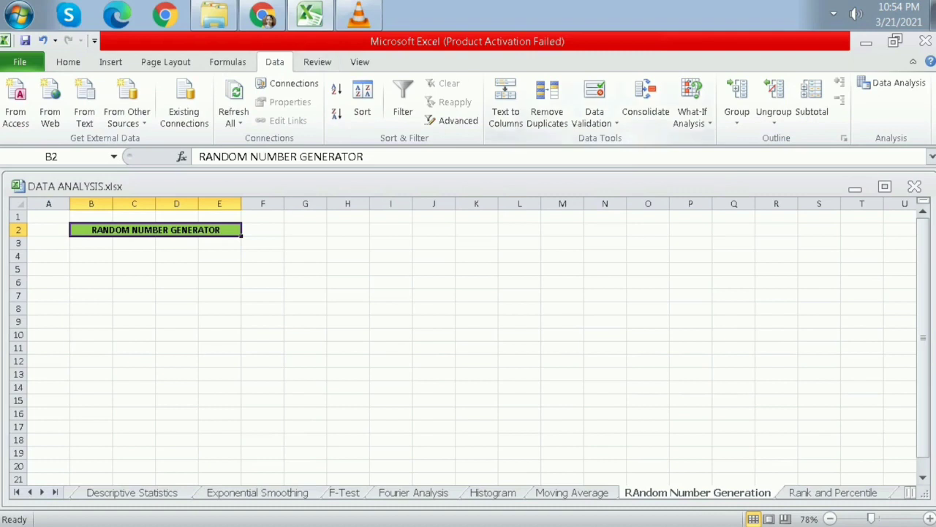
pyautogui.click(892, 83)
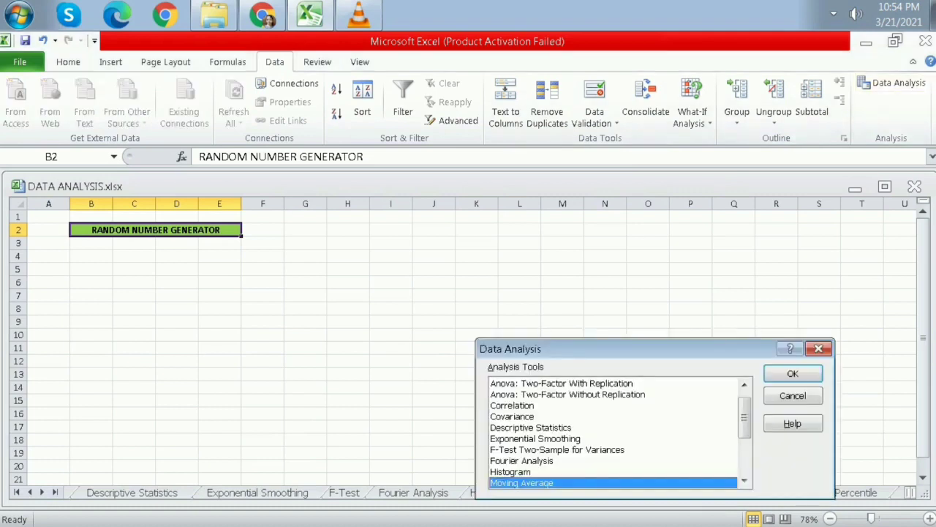
pyautogui.scroll(-3, 615, 432)
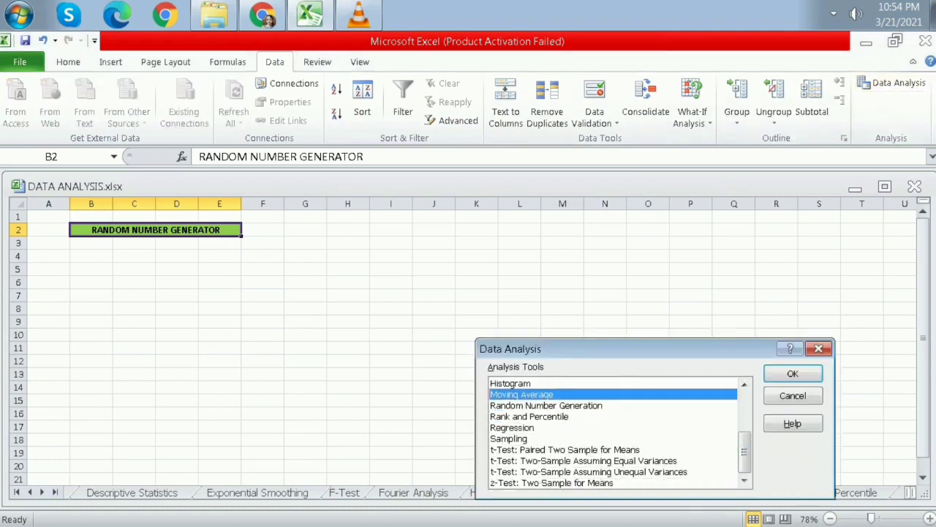
pyautogui.click(547, 405)
pyautogui.click(793, 374)
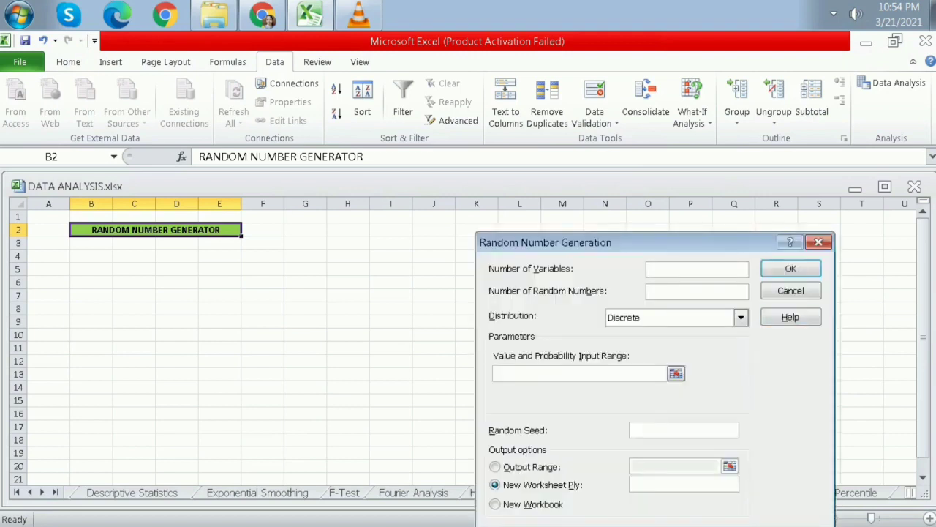
pyautogui.write('20')
pyautogui.write('5')
pyautogui.click(741, 318)
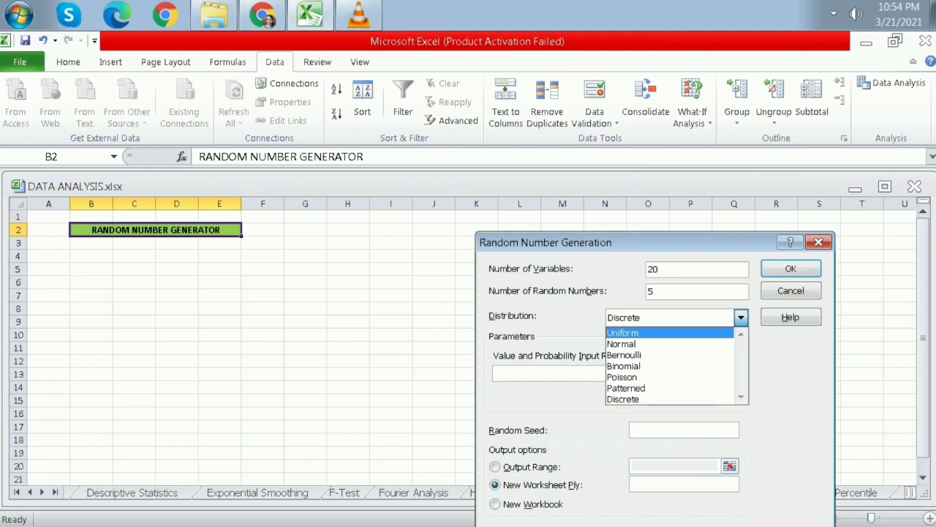
pyautogui.press('Return')
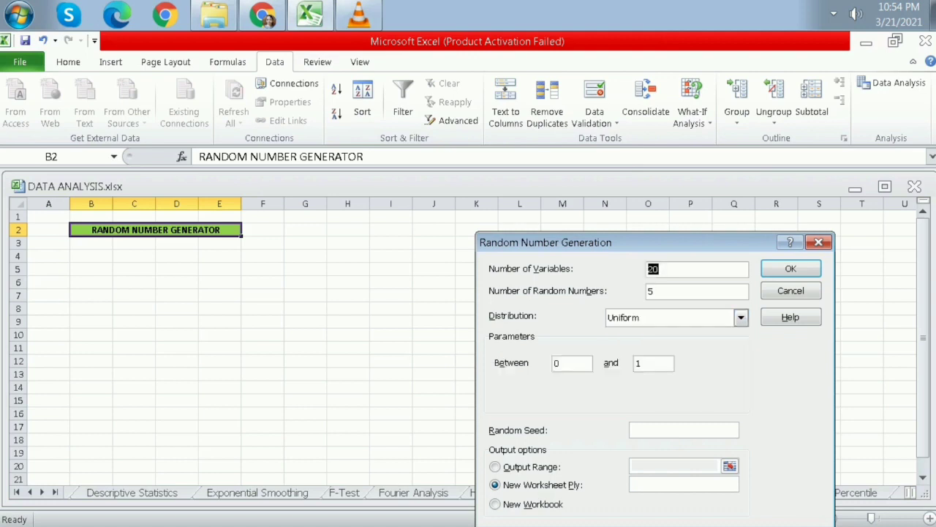
# Generate the uniform random numbers between 0 and 1000 with output at B4
pyautogui.click(645, 364)
pyautogui.write('000')
pyautogui.hotkey('alt', 'o')
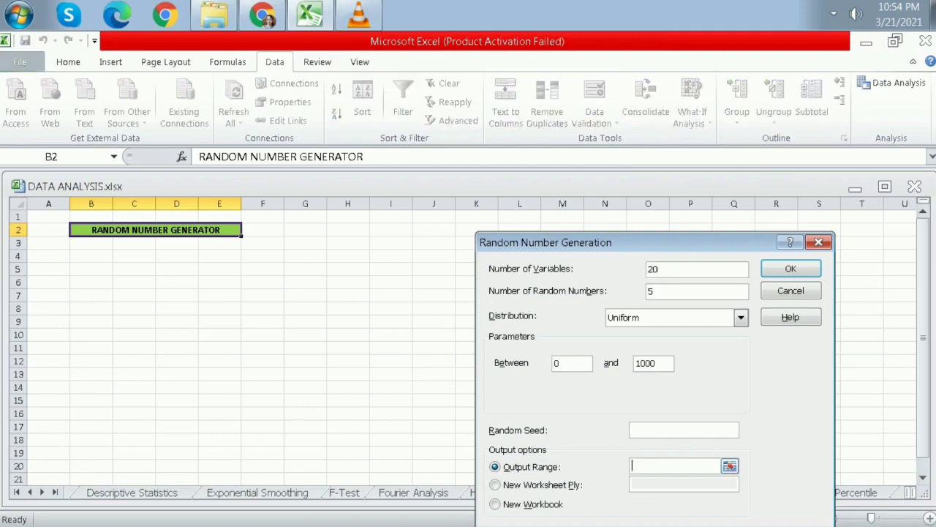
pyautogui.click(91, 256)
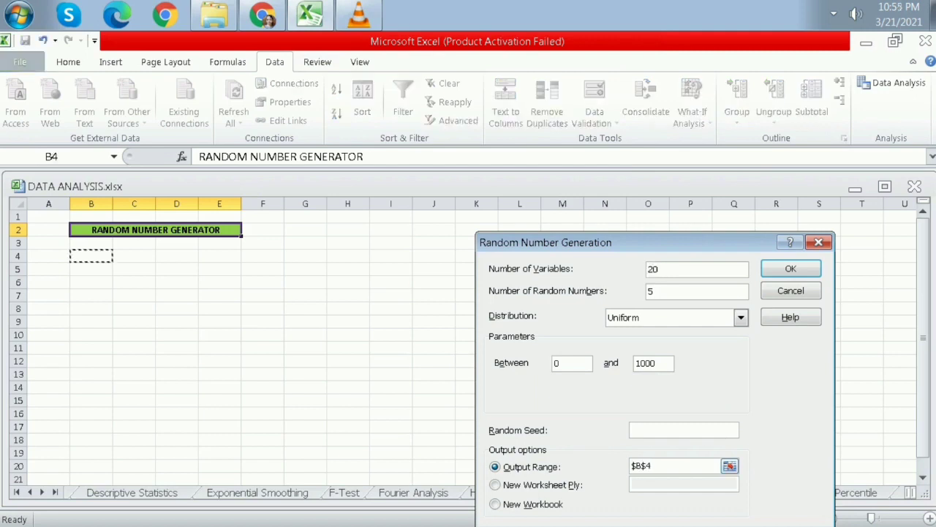
pyautogui.press('Return')
pyautogui.moveTo(871, 517); pyautogui.dragTo(862, 518)
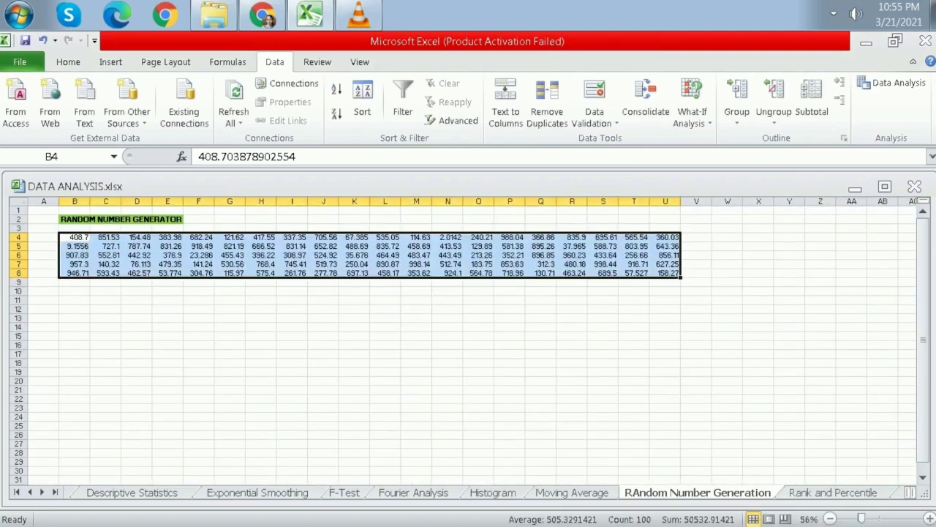
# Open the Random Number Generation tool again and set 10 variables and 2 random numbers
pyautogui.click(75, 300)
pyautogui.click(894, 83)
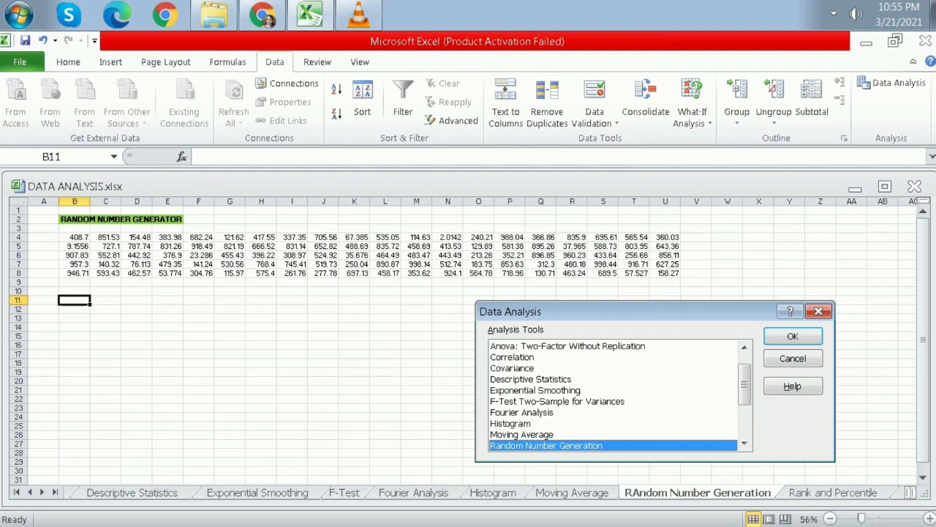
pyautogui.click(793, 336)
pyautogui.click(661, 269)
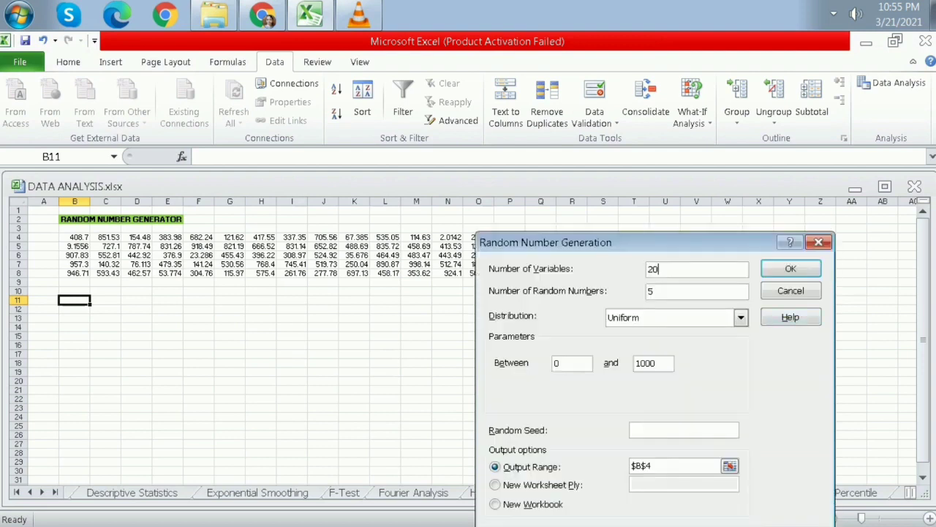
pyautogui.doubleClick(653, 269)
pyautogui.write('10')
pyautogui.press('Tab')
pyautogui.write('2')
# Choose the Normal distribution with a mean of 100 and a standard deviation of 15
pyautogui.click(741, 318)
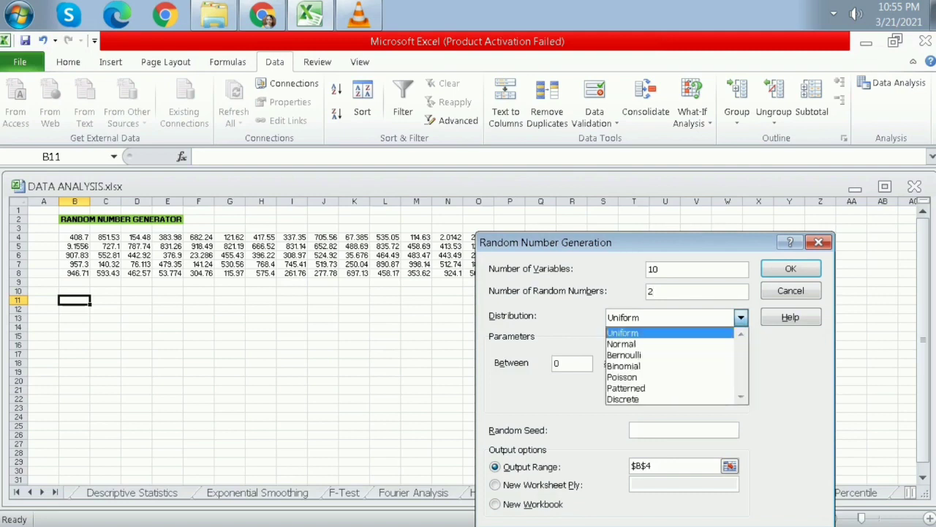
pyautogui.click(622, 344)
pyautogui.click(623, 360)
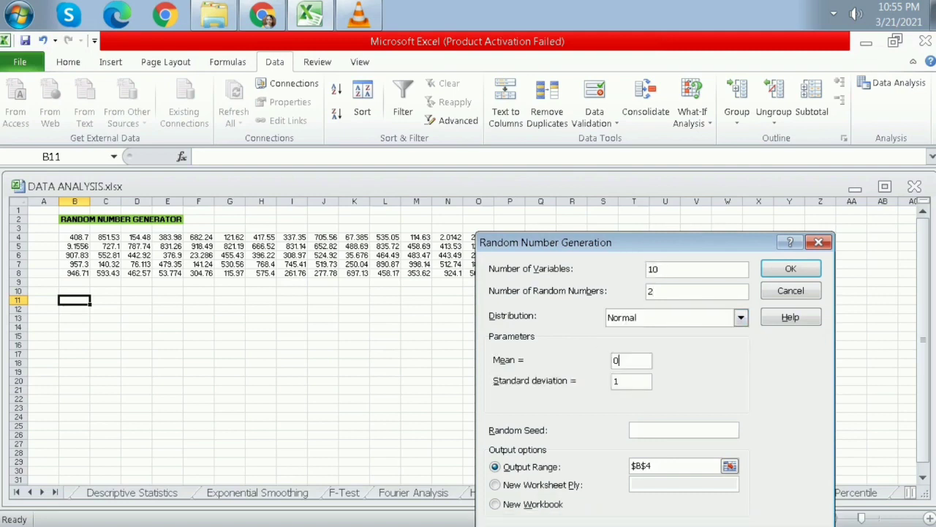
pyautogui.press('BackSpace')
pyautogui.write('100')
pyautogui.click(622, 381)
pyautogui.press('BackSpace')
pyautogui.write('15')
# Generate the normally distributed random numbers with the output range at B11
pyautogui.click(673, 466)
pyautogui.doubleClick(644, 466)
pyautogui.click(658, 466)
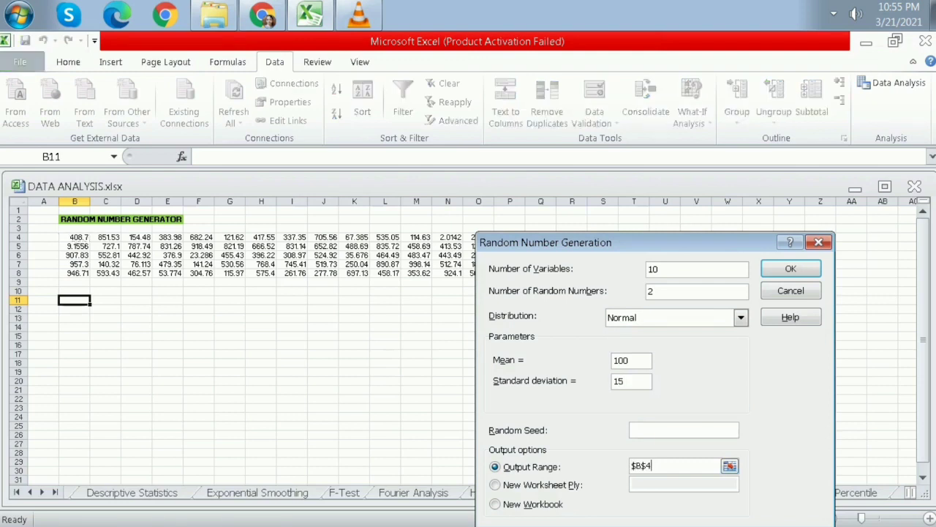
pyautogui.moveTo(652, 466); pyautogui.dragTo(630, 466)
pyautogui.click(74, 300)
pyautogui.click(791, 269)
pyautogui.click(75, 318)
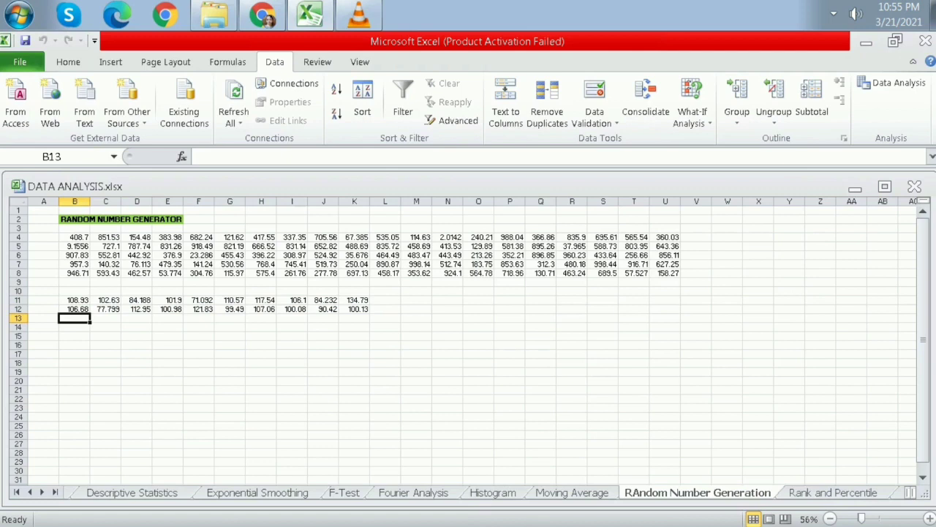
pyautogui.click(478, 408)
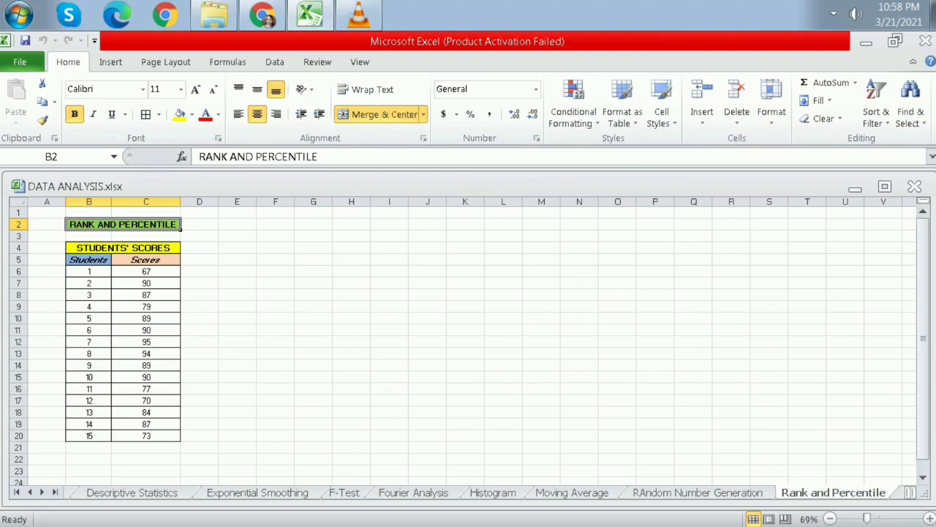
# Open the Rank and Percentile analysis tool for the students' scores
pyautogui.click(275, 62)
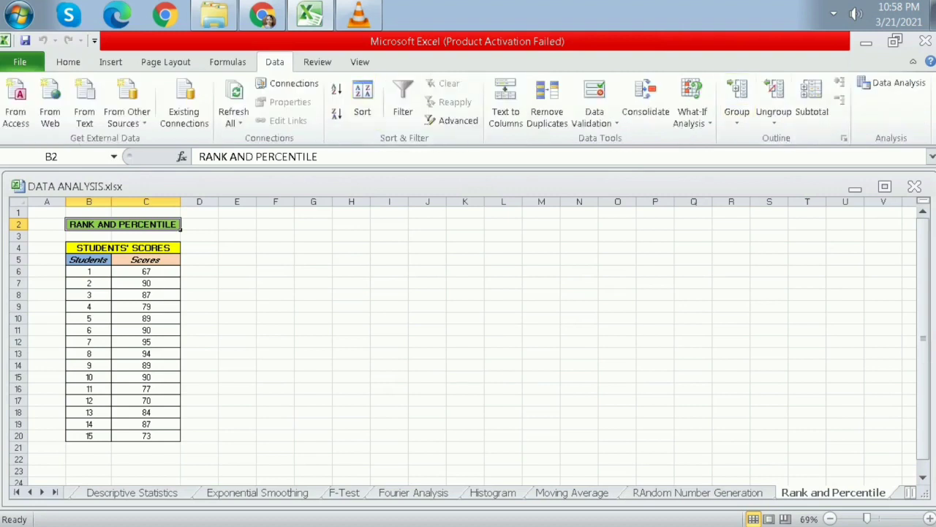
pyautogui.click(892, 83)
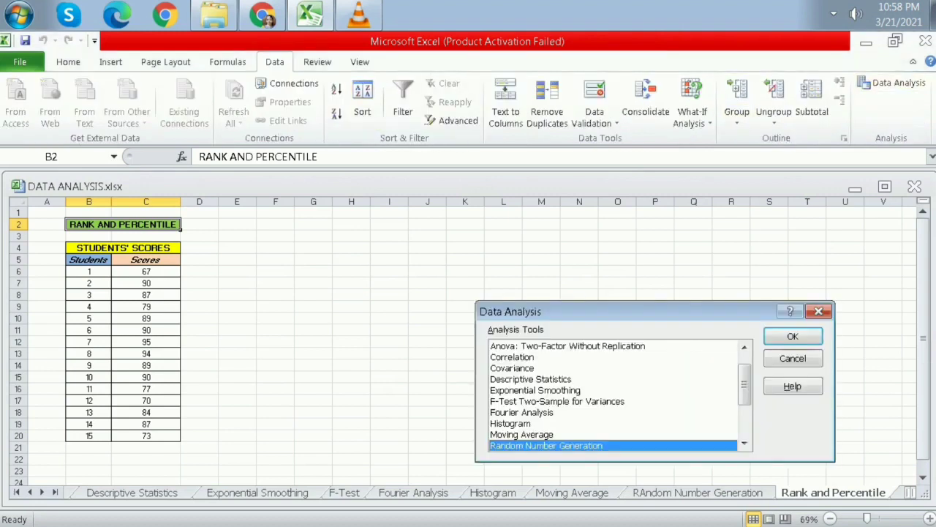
pyautogui.moveTo(745, 384); pyautogui.dragTo(744, 416)
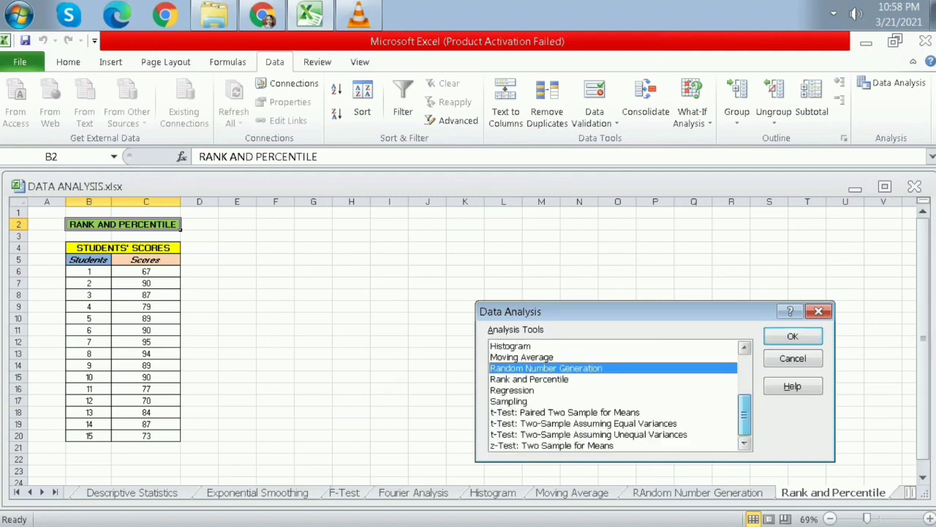
pyautogui.click(529, 379)
pyautogui.click(793, 336)
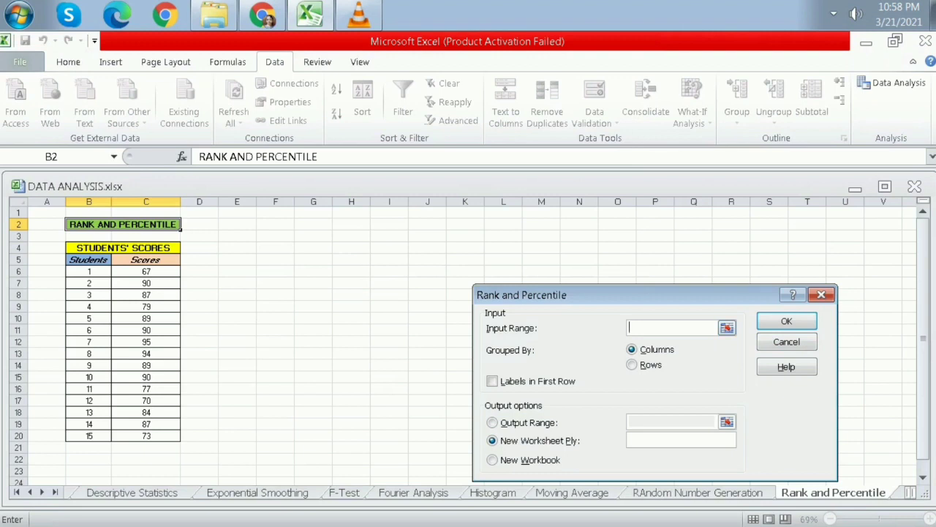
# Run Rank and Percentile on C5:C20 with labels in the first row and output at E4
pyautogui.moveTo(146, 260); pyautogui.dragTo(146, 436)
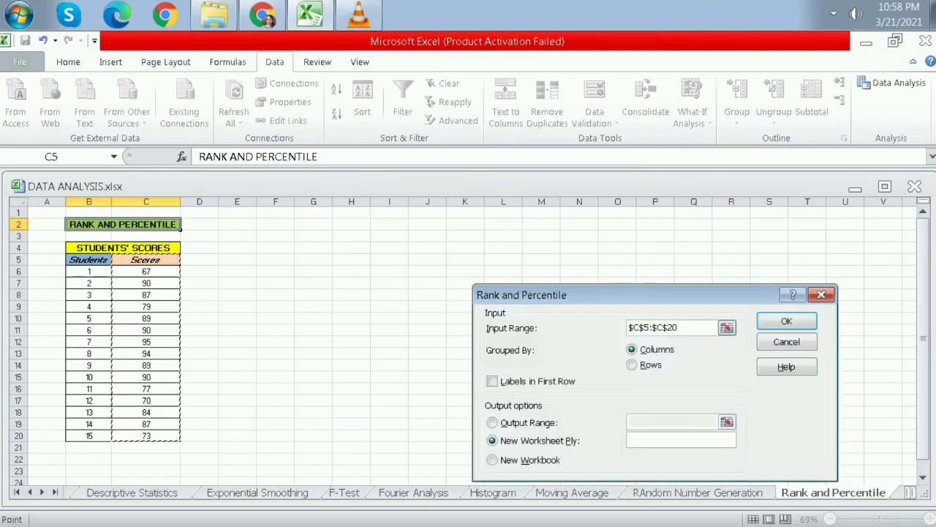
pyautogui.click(493, 381)
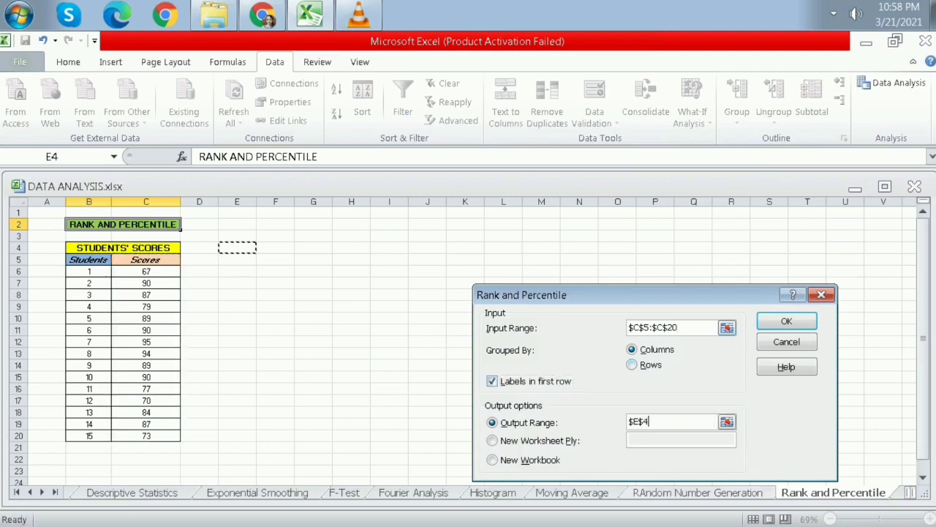
pyautogui.click(787, 321)
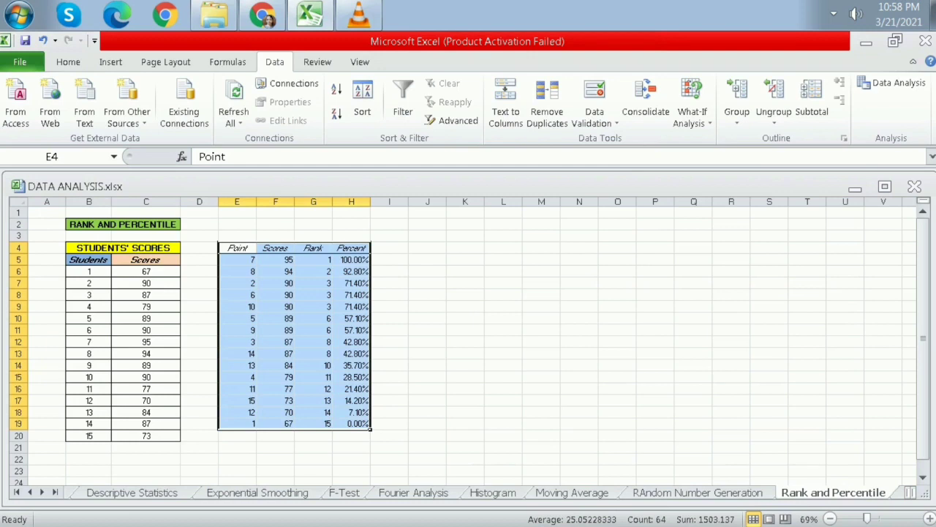
pyautogui.click(466, 260)
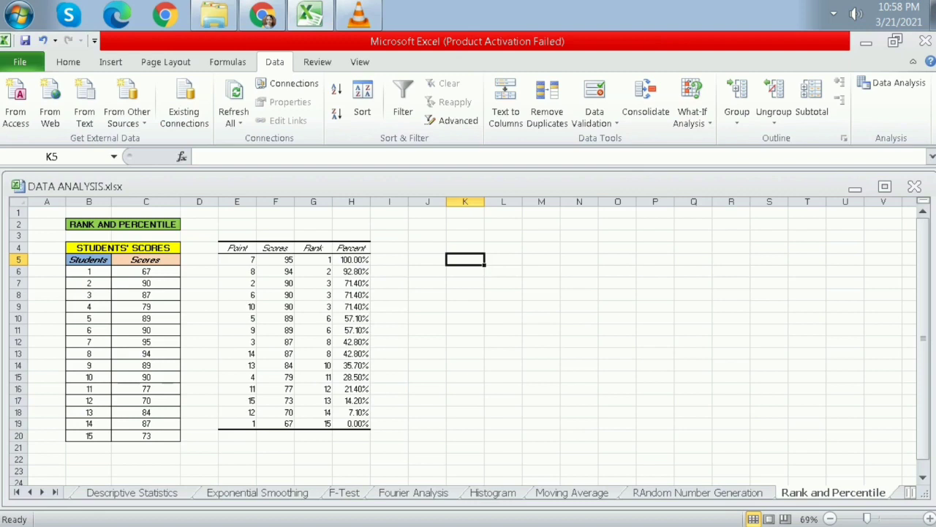
# Select the entries of students 7 and 8 in the scores table to compare them with the ranking
pyautogui.moveTo(89, 341); pyautogui.dragTo(147, 353)
pyautogui.click(147, 353)
pyautogui.moveTo(88, 341); pyautogui.dragTo(146, 341)
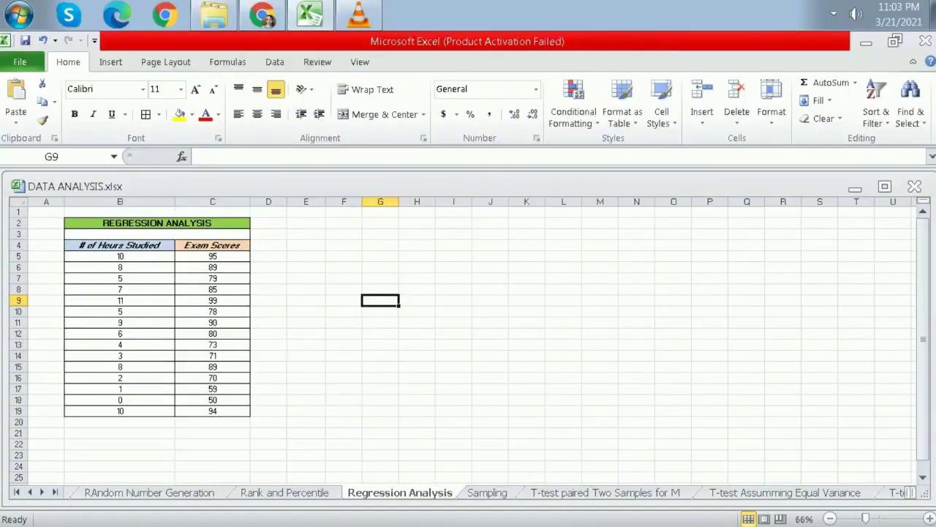
# Review the hours studied and exam scores columns on the Regression Analysis sheet and open the Regression tool
pyautogui.moveTo(120, 245); pyautogui.dragTo(120, 410)
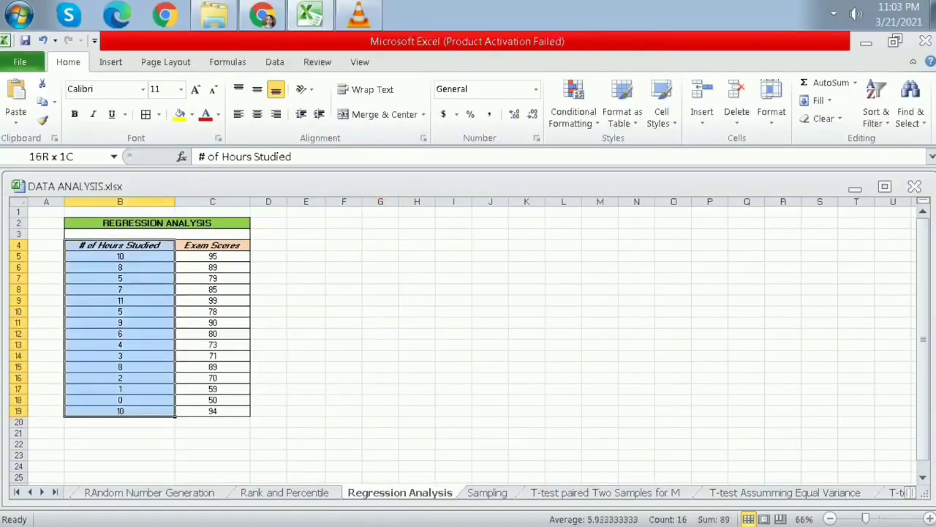
pyautogui.moveTo(212, 245); pyautogui.dragTo(212, 410)
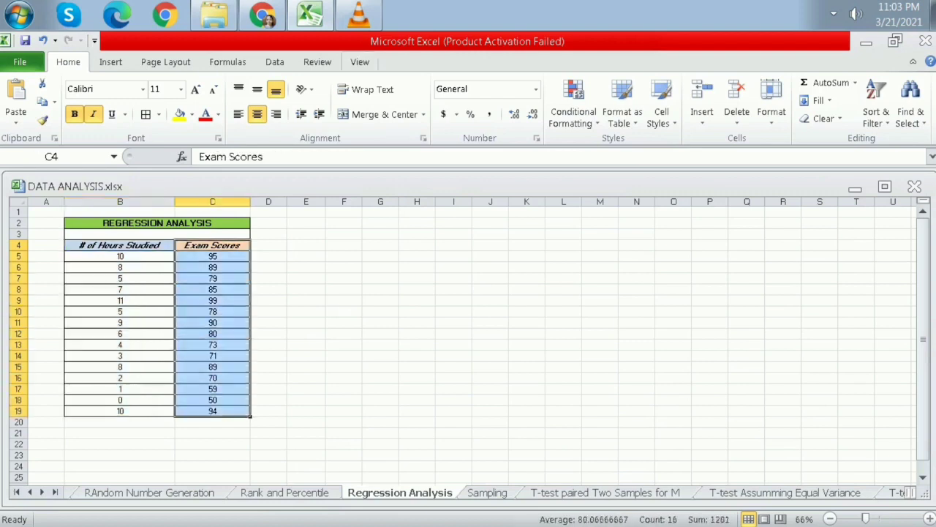
pyautogui.click(274, 61)
pyautogui.click(893, 83)
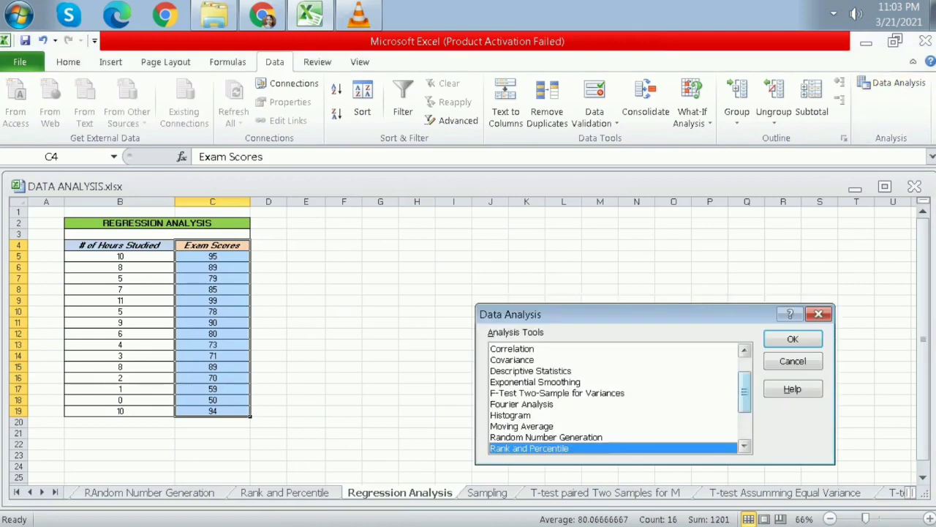
pyautogui.scroll(-2, 620, 399)
pyautogui.click(620, 393)
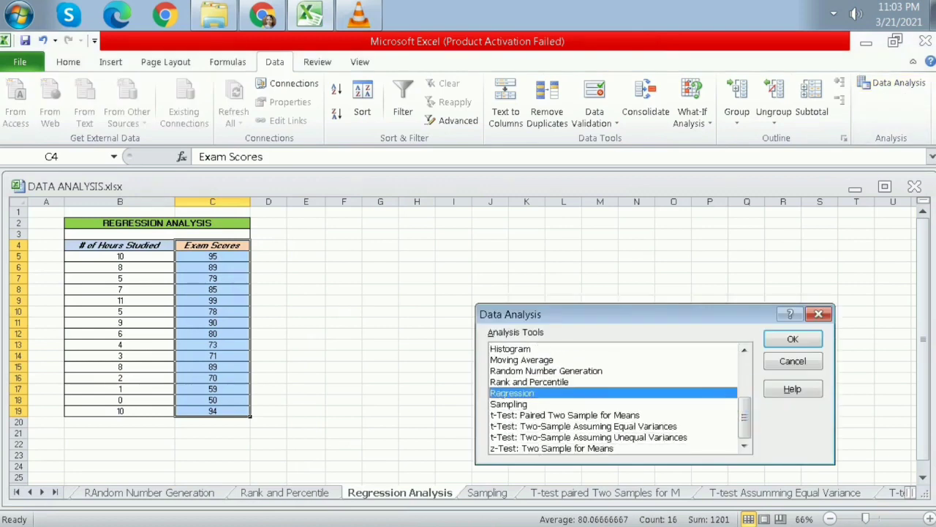
pyautogui.press('Return')
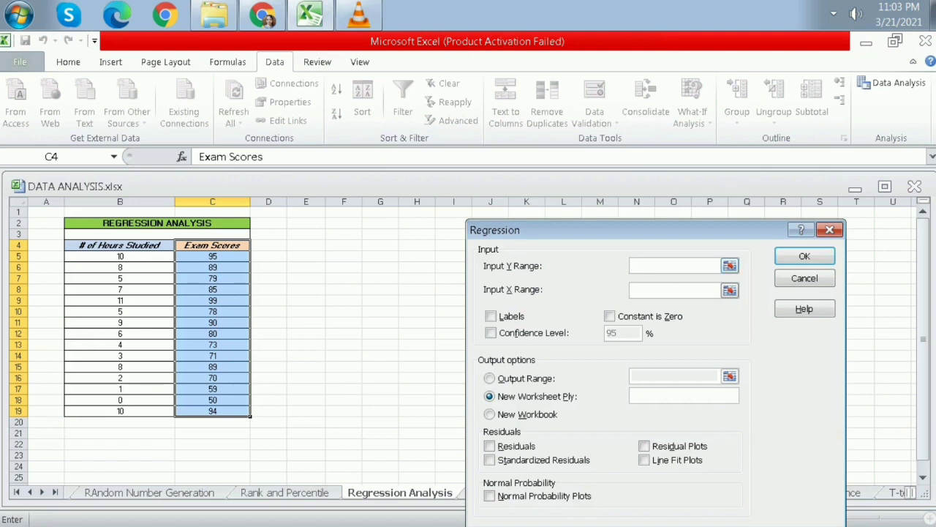
# Set the regression's Y range to C4:C19 and X range to B4:B19, with labels included
pyautogui.moveTo(245, 244); pyautogui.dragTo(249, 413)
pyautogui.click(666, 290)
pyautogui.moveTo(119, 245); pyautogui.dragTo(172, 411)
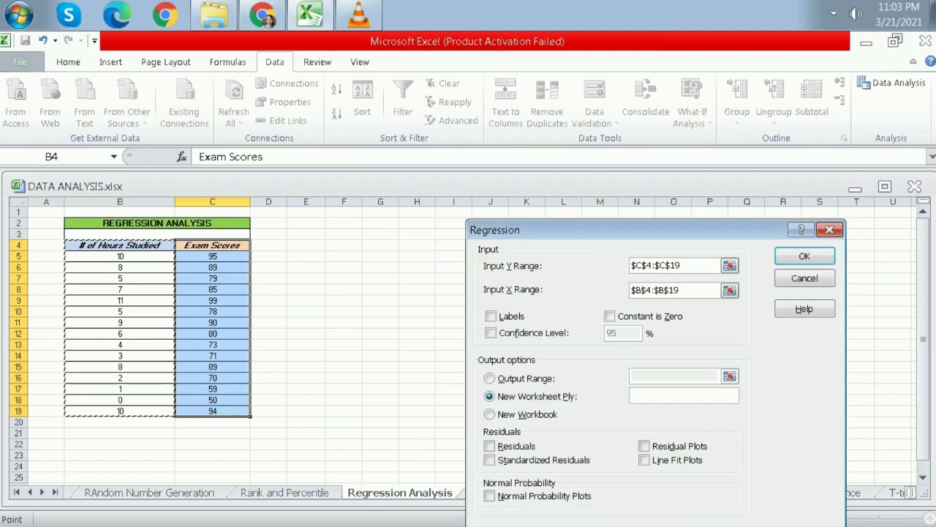
pyautogui.click(491, 316)
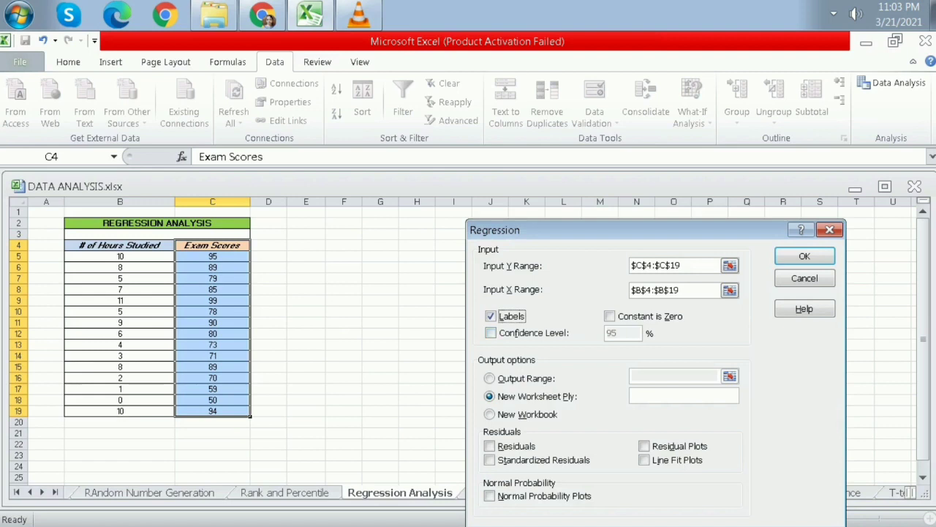
# Run the regression with the output range at E2
pyautogui.click(489, 379)
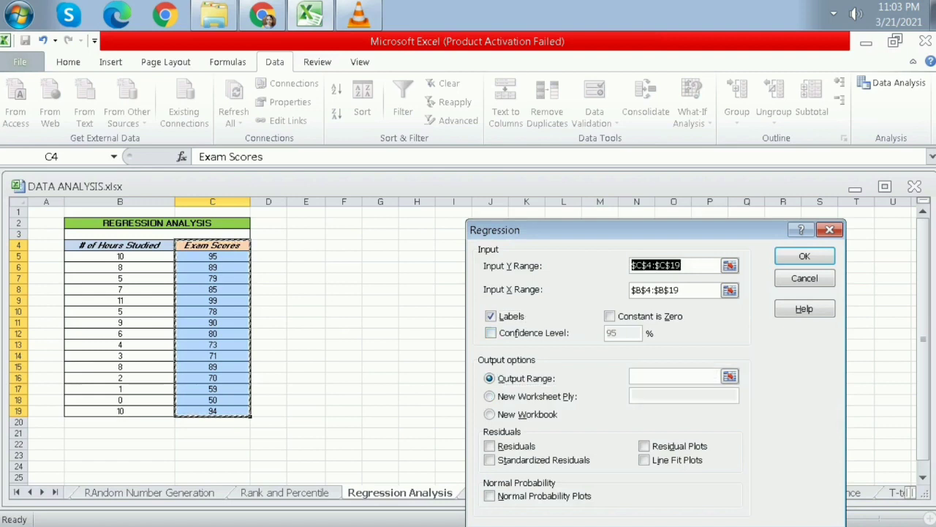
pyautogui.click(675, 376)
pyautogui.click(305, 223)
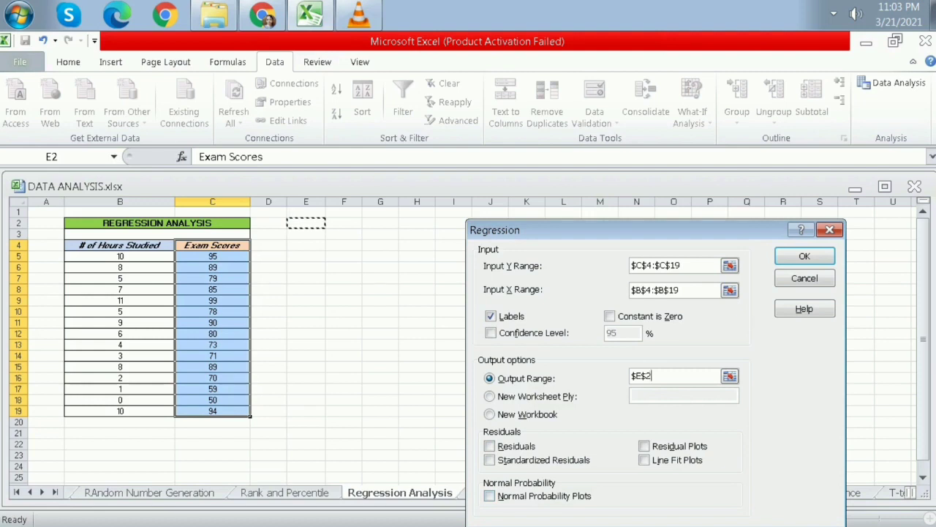
pyautogui.press('Return')
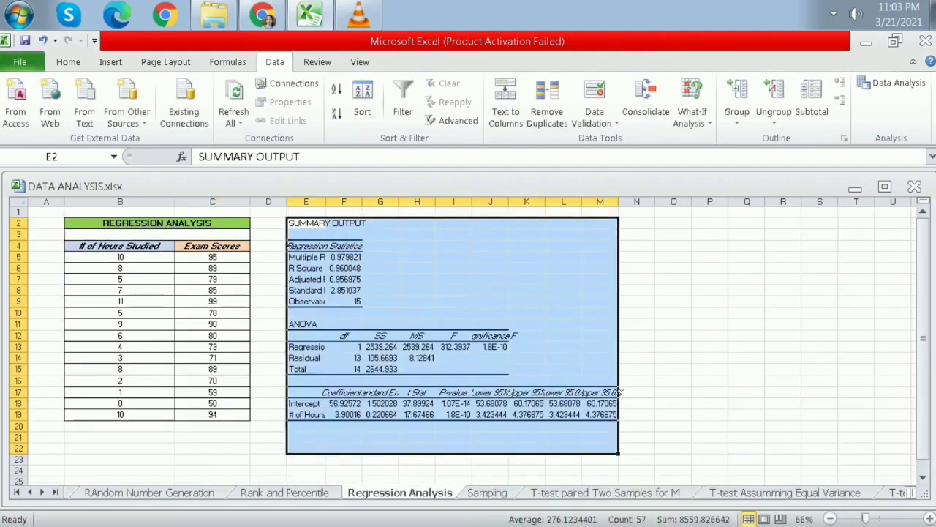
# Widen the regression output's columns between E and M to fit their labels and values
pyautogui.moveTo(325, 201); pyautogui.dragTo(385, 201)
pyautogui.moveTo(422, 201); pyautogui.dragTo(545, 201)
pyautogui.moveTo(618, 201); pyautogui.dragTo(646, 201)
pyautogui.moveTo(682, 202); pyautogui.dragTo(703, 201)
pyautogui.moveTo(777, 201); pyautogui.dragTo(805, 201)
pyautogui.moveTo(842, 201); pyautogui.dragTo(870, 201)
pyautogui.click(911, 324)
pyautogui.moveTo(866, 517); pyautogui.dragTo(871, 518)
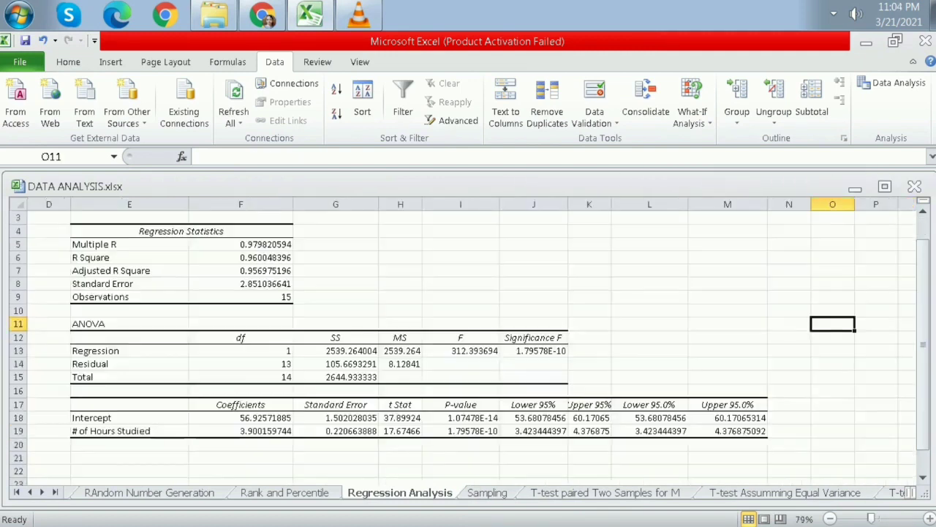
pyautogui.scroll(1, 468, 343)
pyautogui.scroll(-1, 468, 344)
pyautogui.scroll(1, 468, 344)
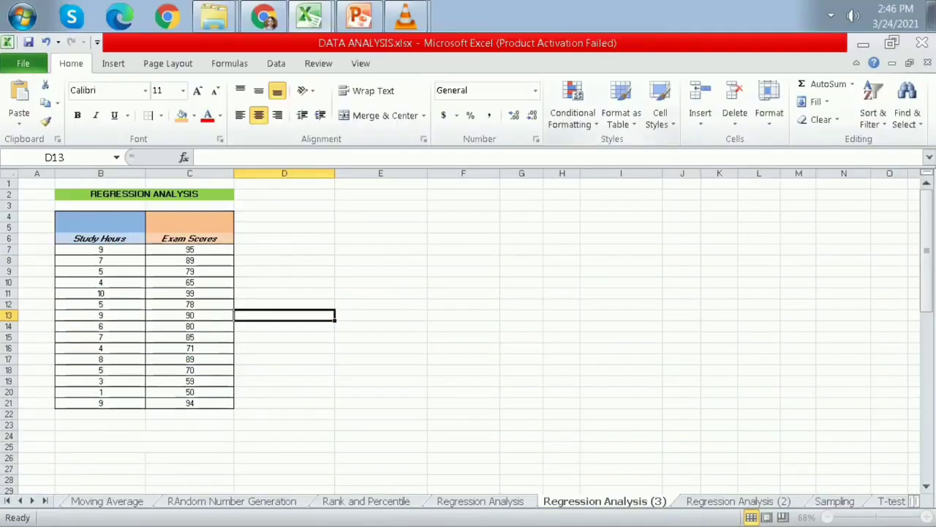
# Enter "explanatory var." and "independent (x)" above Study Hours, and "predictor variable" and "dependent (y)" above Exam Scores
pyautogui.click(100, 217)
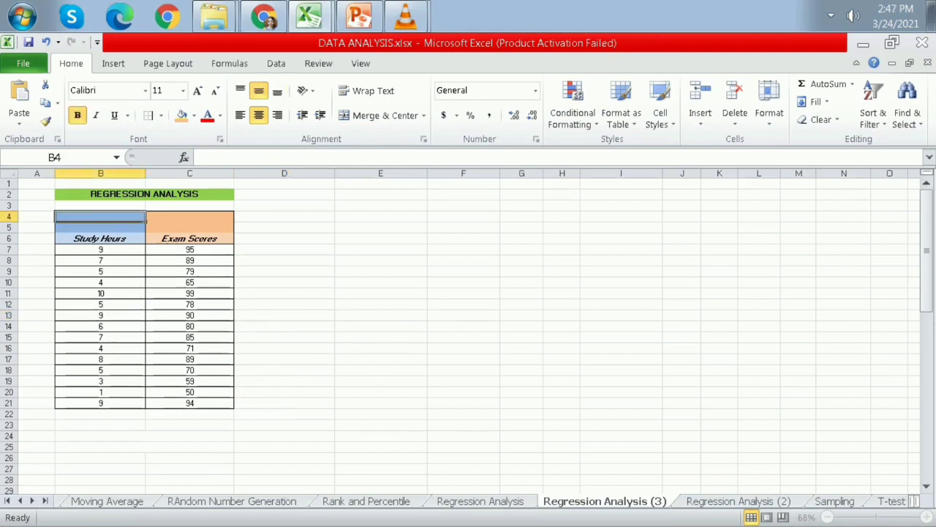
pyautogui.write('explanatory var.')
pyautogui.press('Tab')
pyautogui.write('predictor variable')
pyautogui.press('Return')
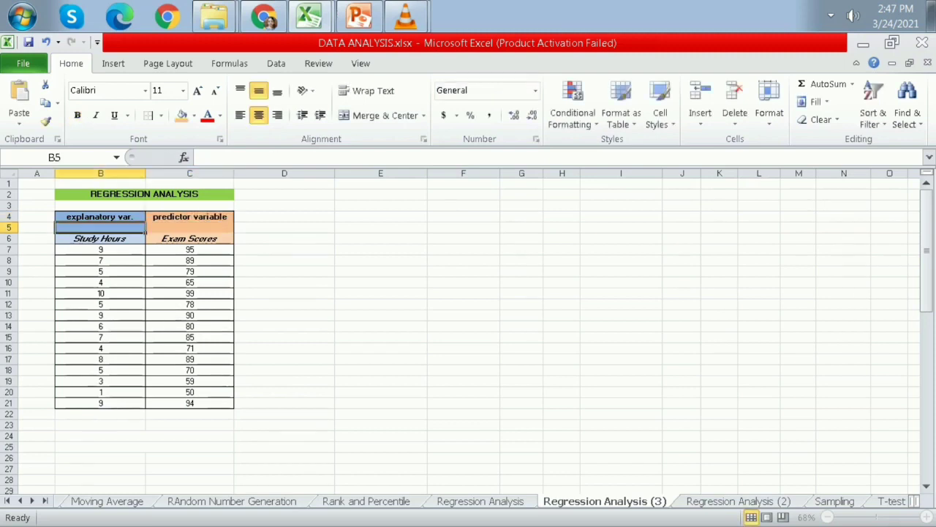
pyautogui.write('independent (x)')
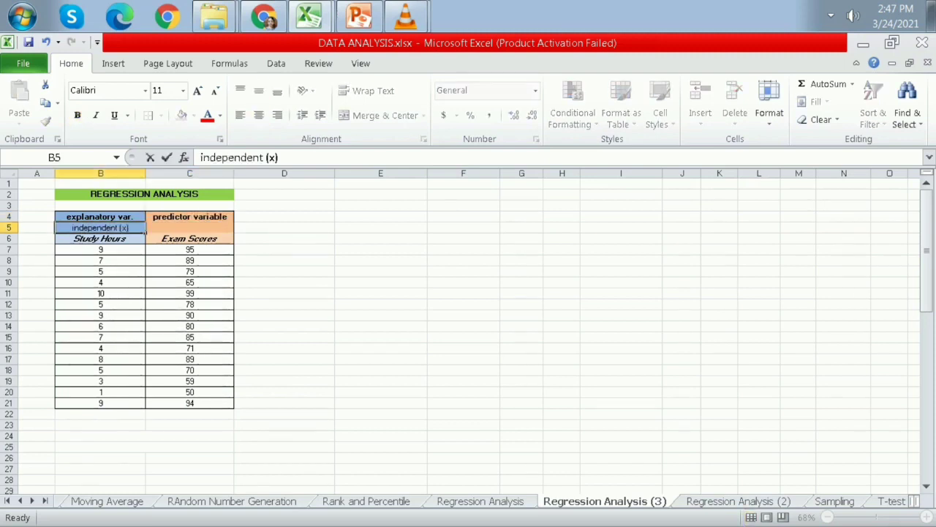
pyautogui.press('Tab')
pyautogui.write('dependent (y)')
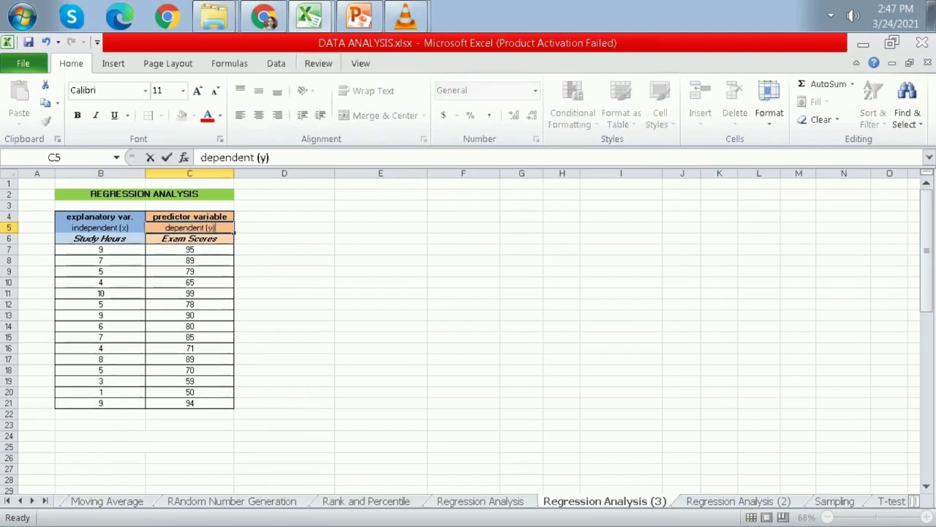
# Set up a regression with Y range C6:C21 and X range B6:B21, with labels included
pyautogui.click(276, 63)
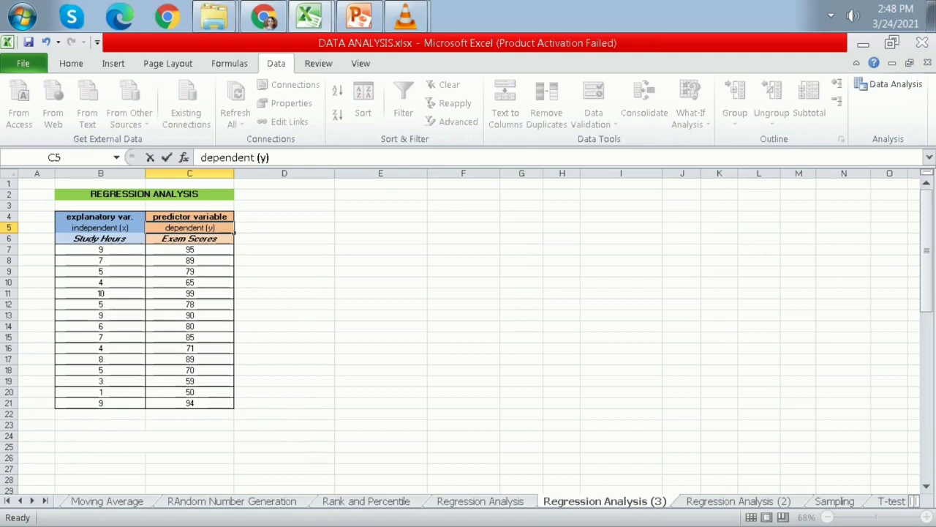
pyautogui.scroll(-7, 682, 239)
pyautogui.scroll(7, 682, 239)
pyautogui.moveTo(682, 238); pyautogui.dragTo(681, 228)
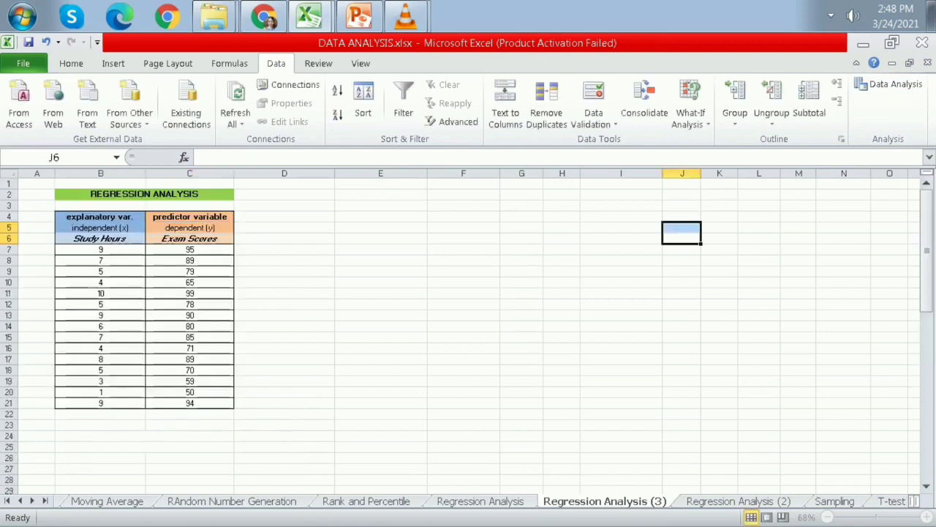
pyautogui.click(888, 83)
pyautogui.scroll(-1, 647, 300)
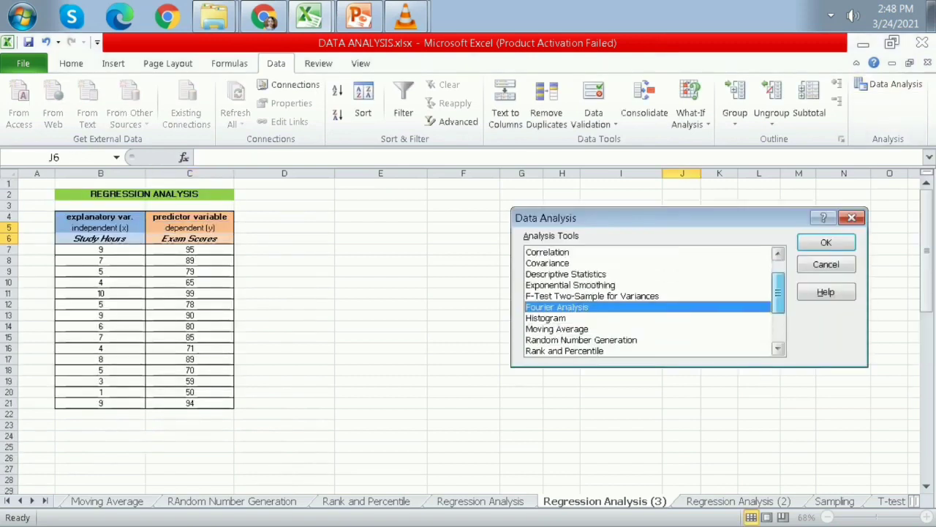
pyautogui.scroll(-2, 647, 300)
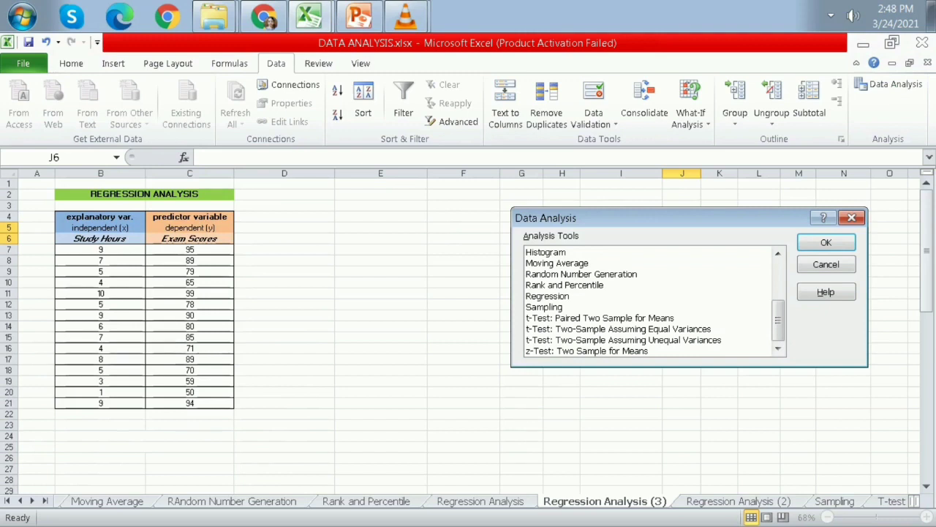
pyautogui.doubleClick(547, 296)
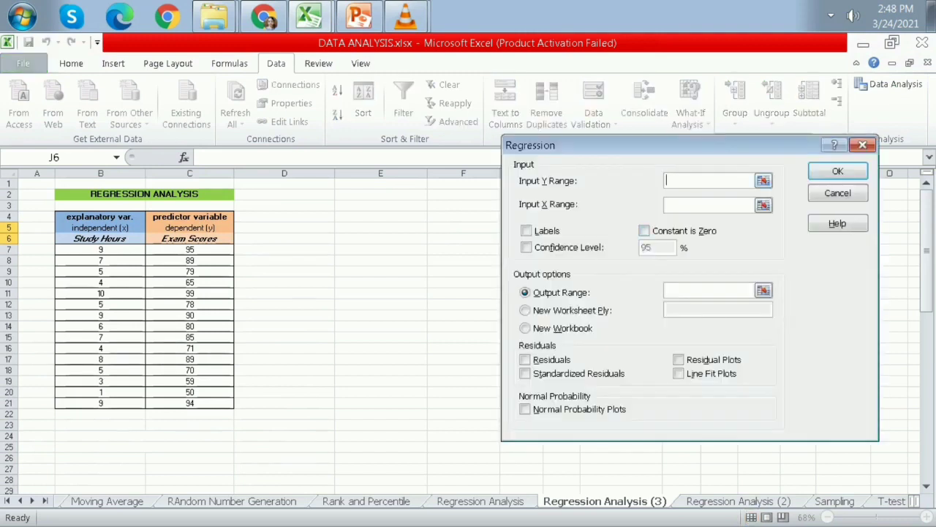
pyautogui.moveTo(190, 238); pyautogui.dragTo(190, 403)
pyautogui.click(699, 204)
pyautogui.moveTo(100, 238); pyautogui.dragTo(100, 403)
pyautogui.click(526, 230)
# Run the regression with the output range at E4 and widen output columns G and J to fit their contents
pyautogui.click(708, 290)
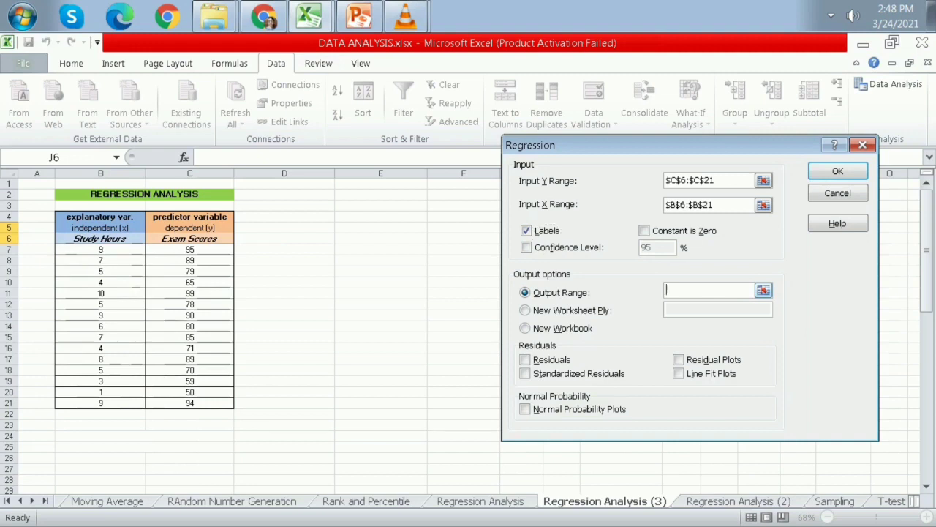
pyautogui.click(380, 217)
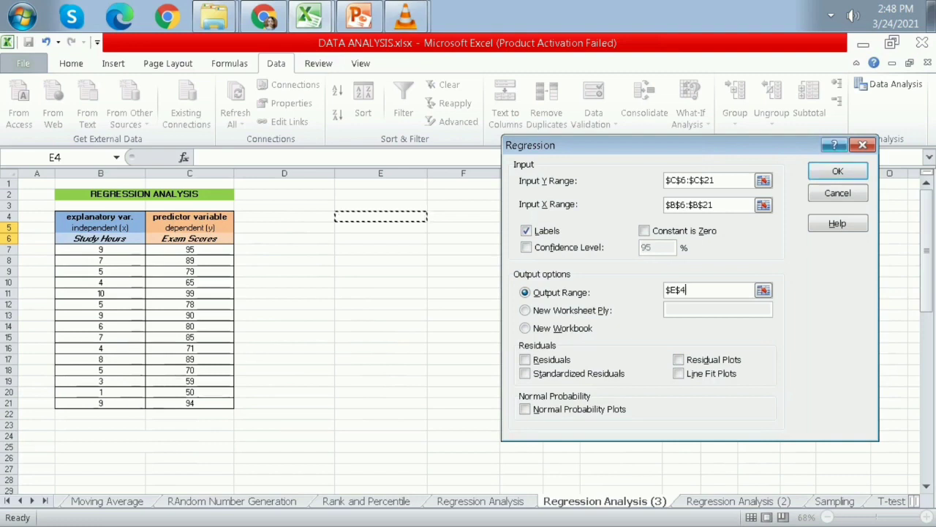
pyautogui.click(838, 171)
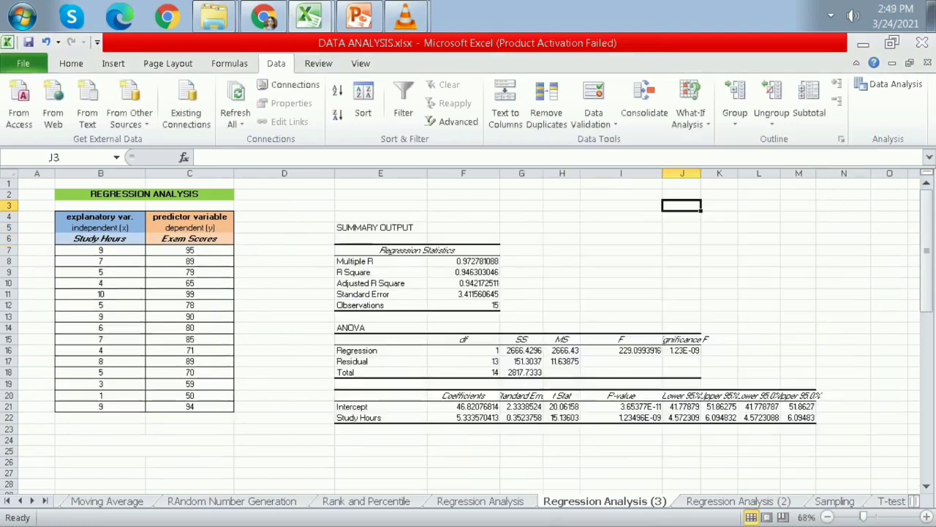
pyautogui.doubleClick(702, 174)
pyautogui.doubleClick(542, 173)
# Fill the R Square and Adjusted R Square labels and values with yellow in the regression statistics
pyautogui.click(71, 64)
pyautogui.click(193, 116)
pyautogui.moveTo(373, 272); pyautogui.dragTo(468, 283)
pyautogui.click(194, 116)
pyautogui.click(221, 234)
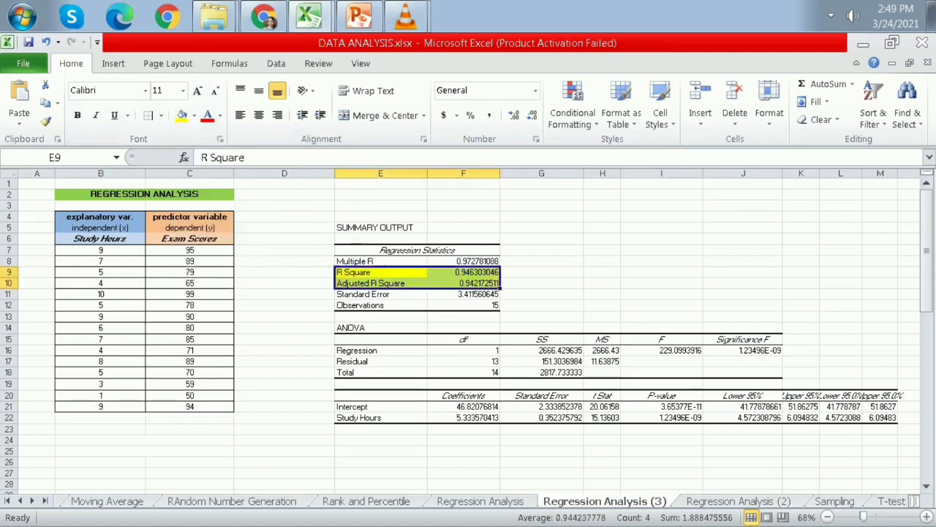
# Fill the Significance F value, both coefficients and both P-values with yellow in the regression output
pyautogui.click(743, 350)
pyautogui.click(181, 116)
pyautogui.click(463, 406)
pyautogui.moveTo(463, 407); pyautogui.dragTo(463, 417)
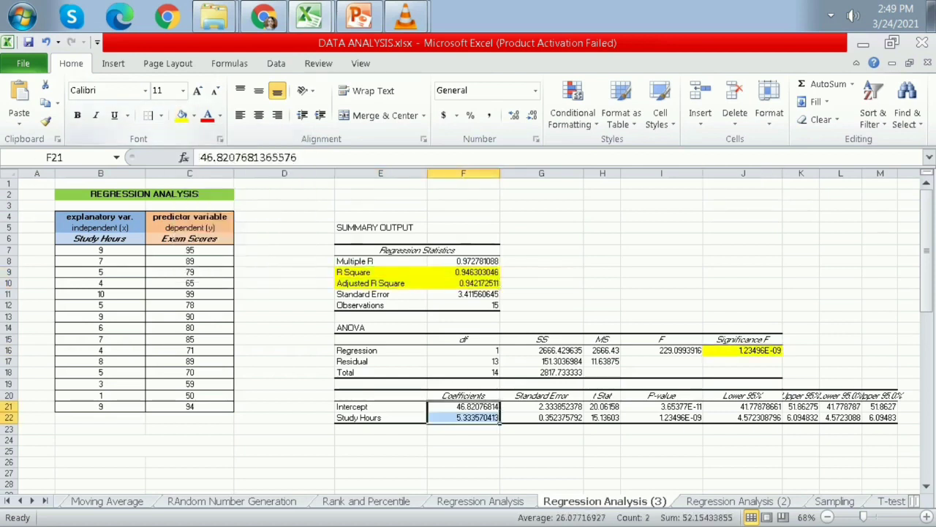
pyautogui.click(182, 115)
pyautogui.click(661, 406)
pyautogui.moveTo(662, 407); pyautogui.dragTo(661, 418)
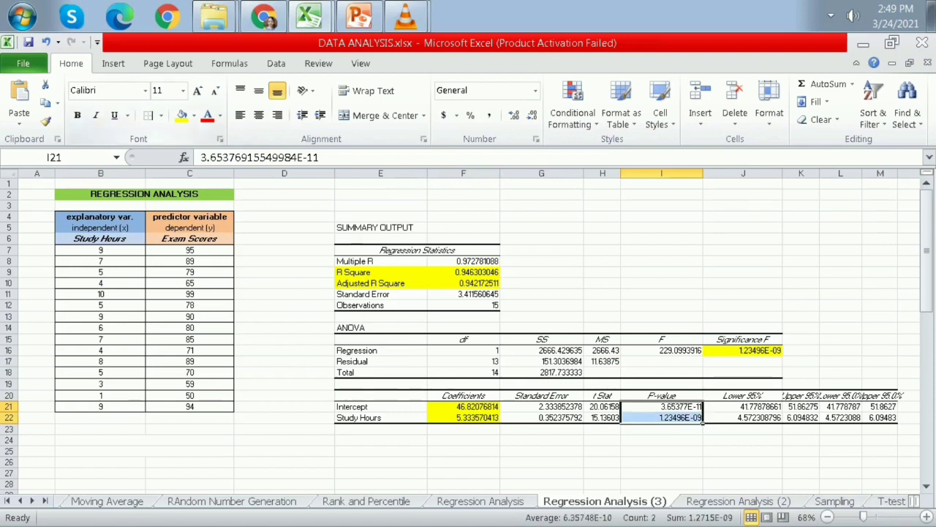
pyautogui.click(181, 115)
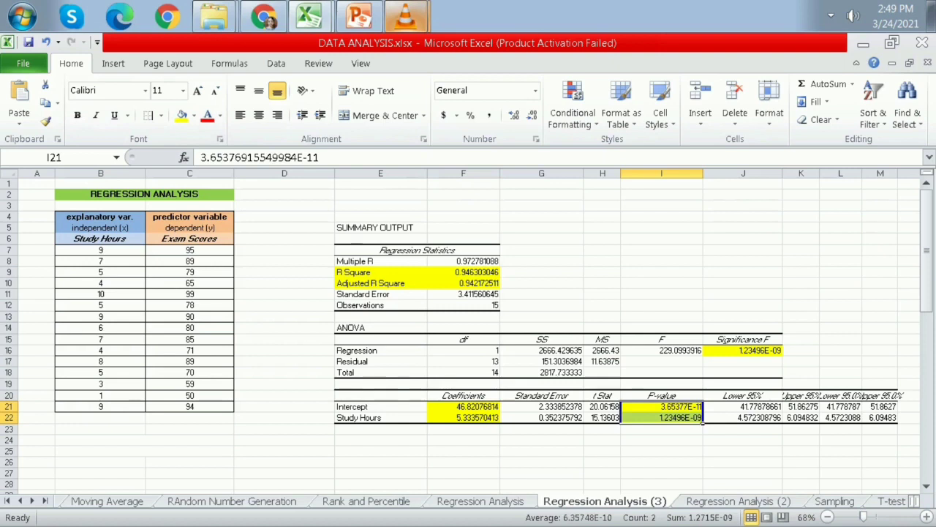
pyautogui.click(406, 16)
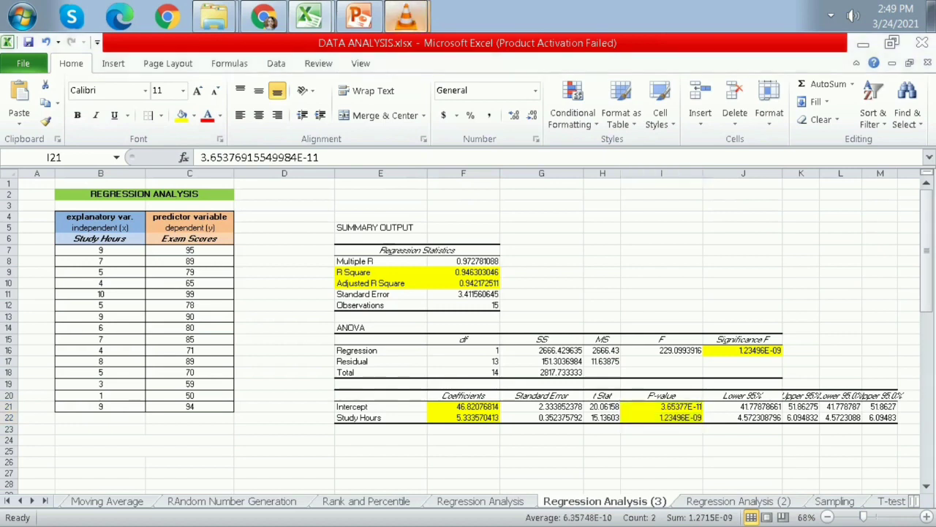
pyautogui.click(406, 17)
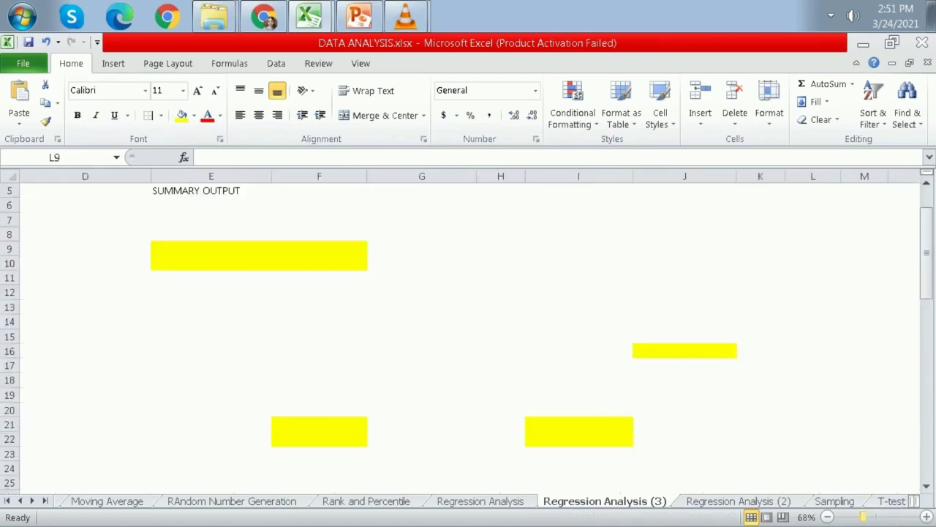
# Insert a blank markers-only scatter chart on the Regression Analysis (3) sheet
pyautogui.scroll(1, 85, 407)
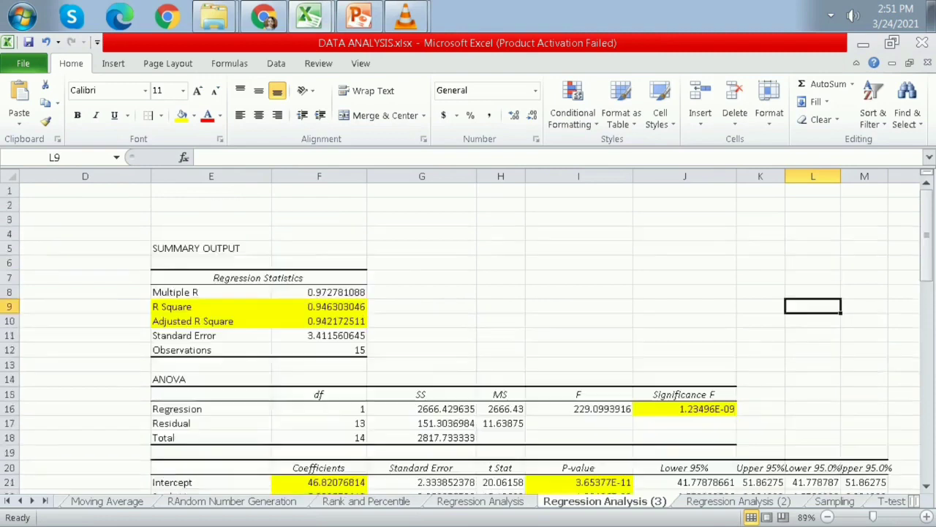
pyautogui.scroll(-5, 85, 407)
pyautogui.click(85, 408)
pyautogui.press('Left')
pyautogui.press('Left')
pyautogui.scroll(4, 85, 407)
pyautogui.press('Left')
pyautogui.scroll(4, 84, 408)
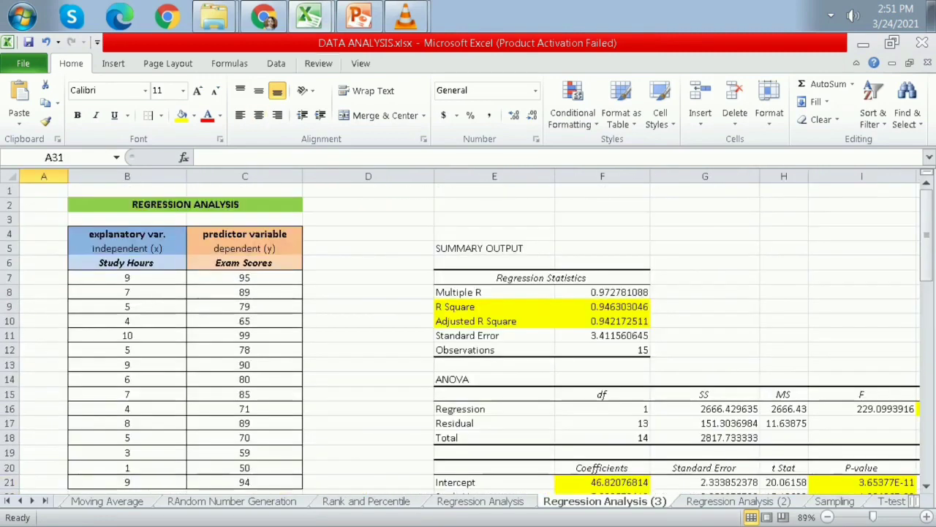
pyautogui.click(114, 64)
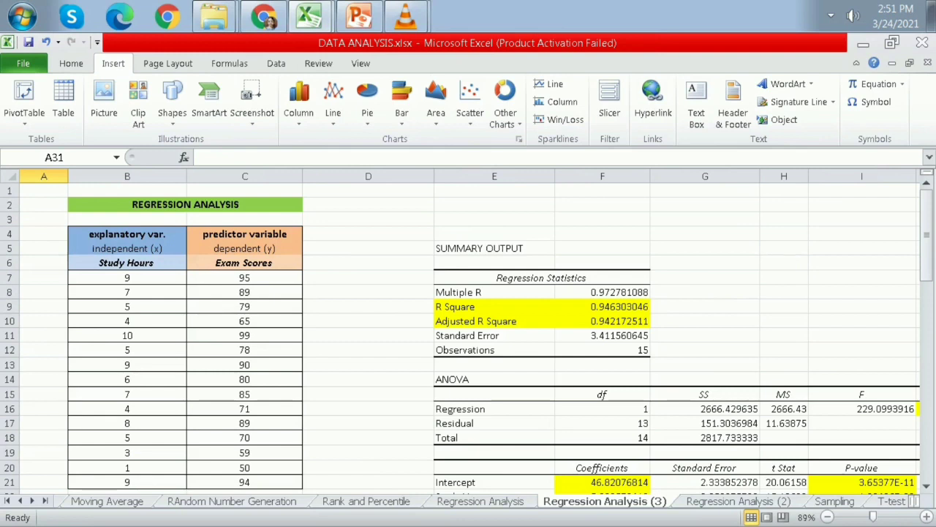
pyautogui.click(471, 106)
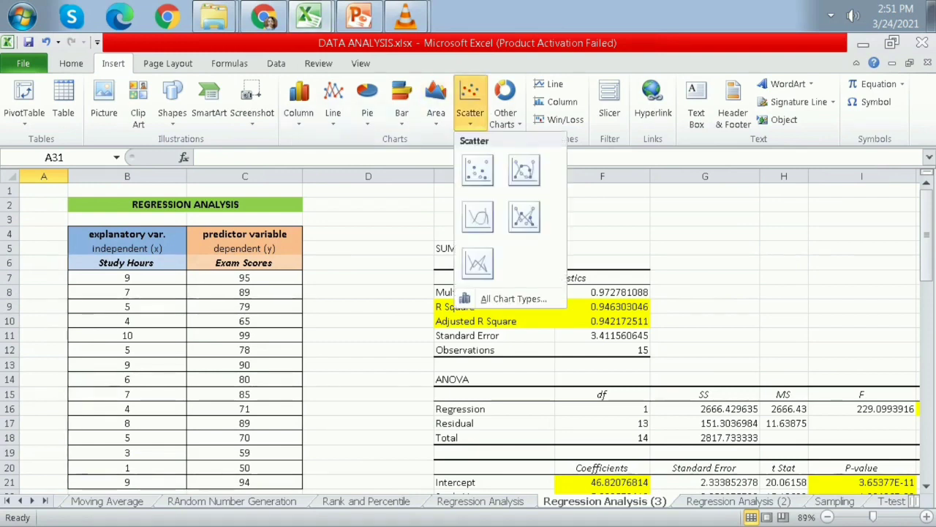
pyautogui.click(478, 171)
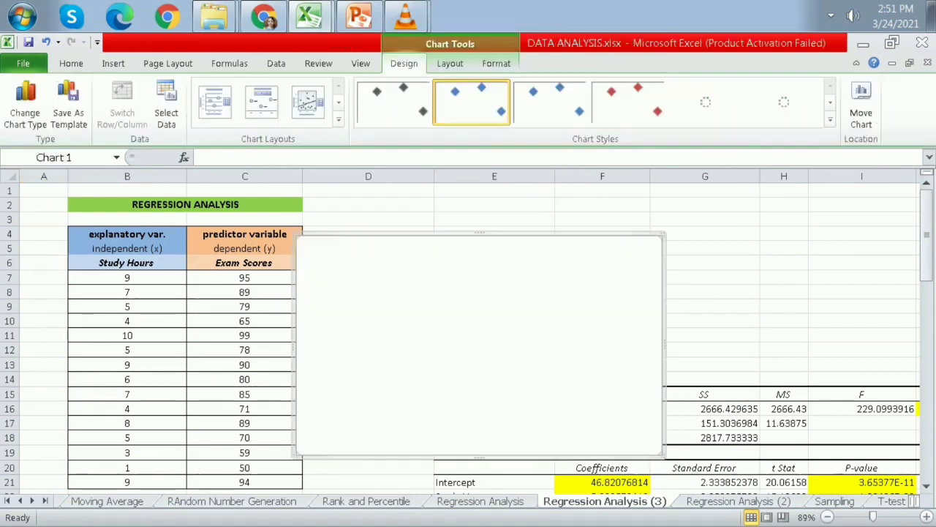
# Set the scatter chart's data range to B6:C21, with Study Hours as the x values and Exam Scores as the series
pyautogui.click(166, 110)
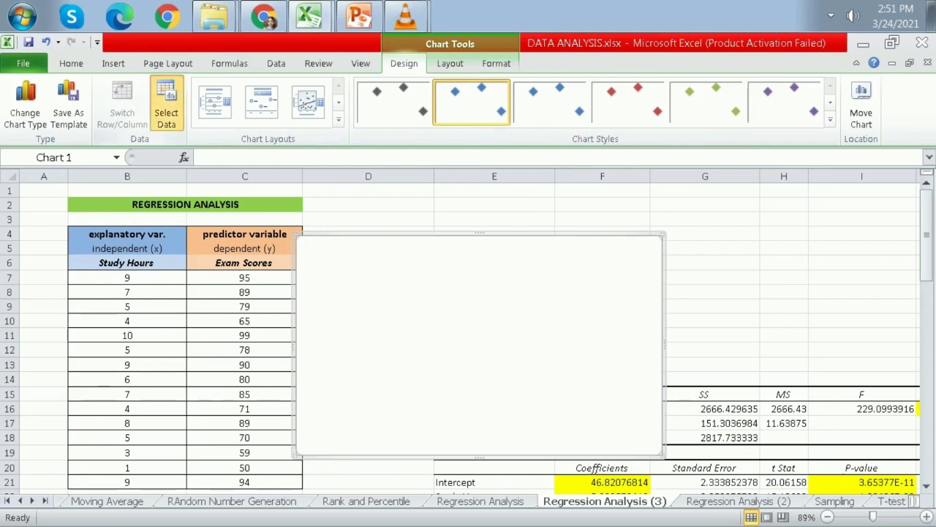
pyautogui.moveTo(127, 263); pyautogui.dragTo(300, 446)
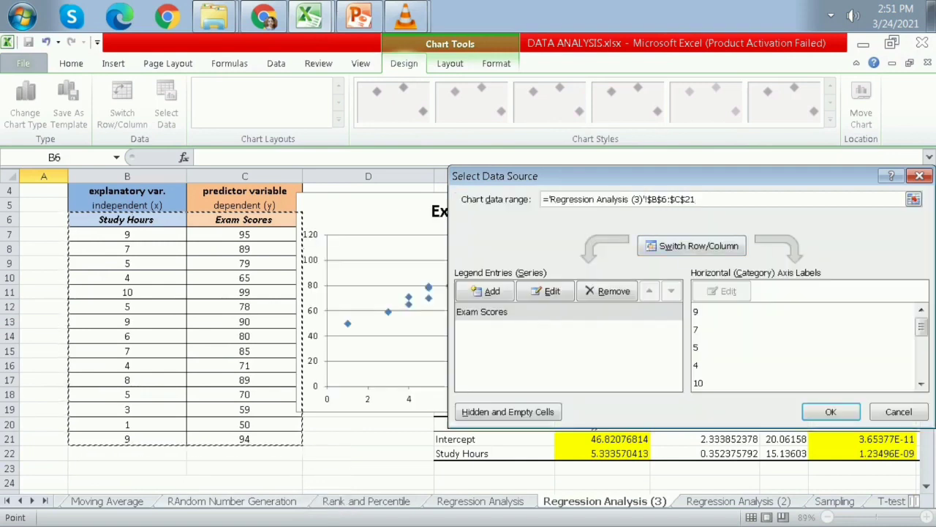
pyautogui.scroll(-1, 220, 329)
pyautogui.scroll(2, 220, 329)
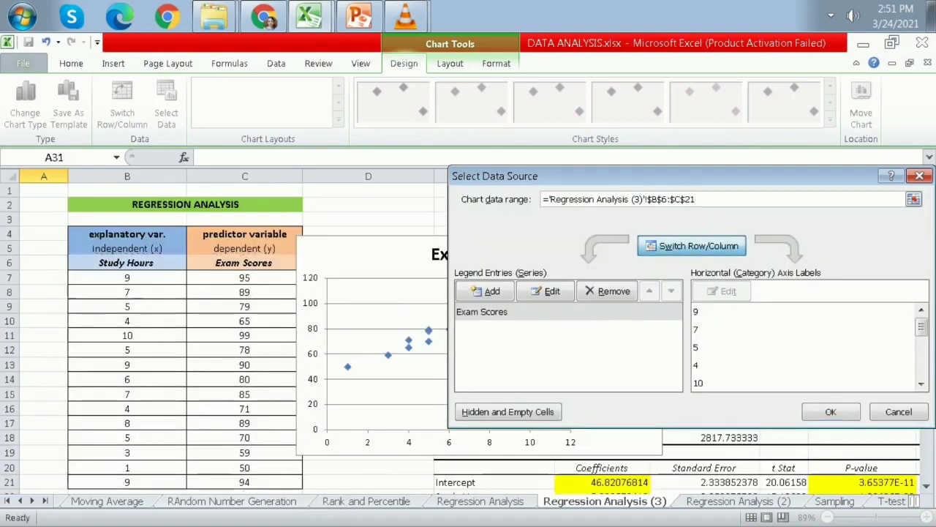
pyautogui.click(692, 245)
pyautogui.click(831, 411)
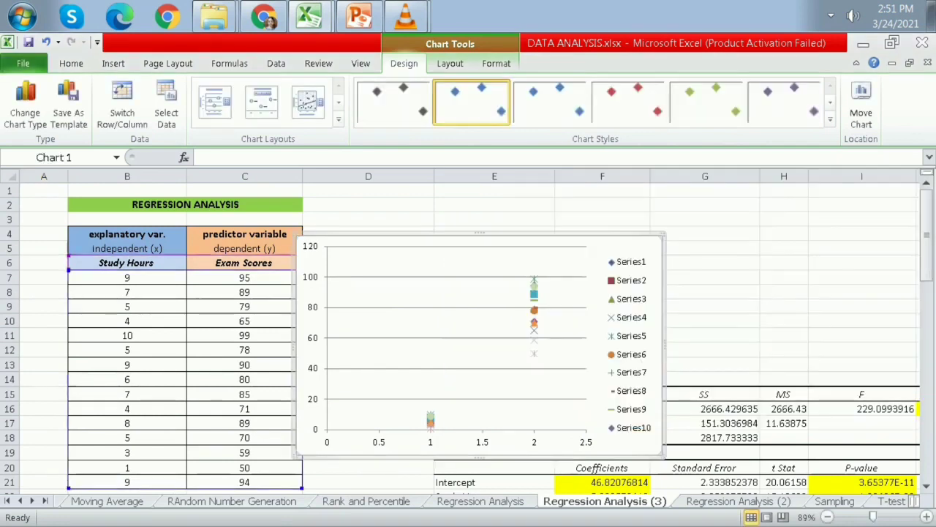
pyautogui.click(122, 110)
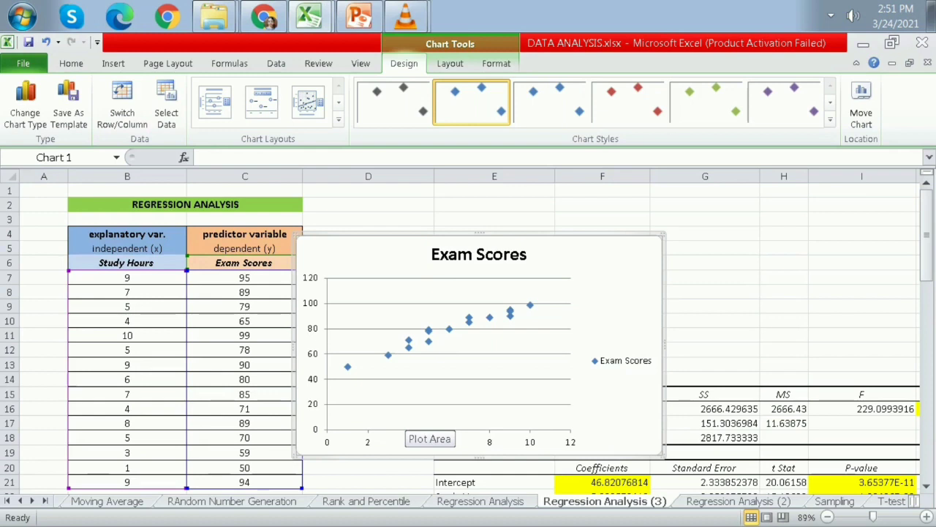
# Change the chart title to "Scatterplot of Study Hrs. & Exam Scores"
pyautogui.doubleClick(479, 254)
pyautogui.press('Escape')
pyautogui.moveTo(540, 254); pyautogui.dragTo(432, 254)
pyautogui.write('Sca')
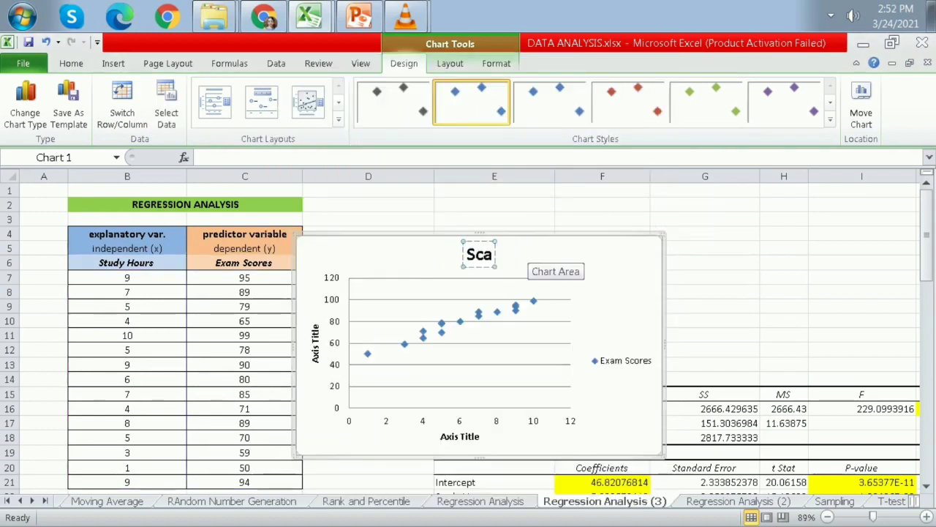
pyautogui.write('tterplot of Study Hrs. & Exam Scores')
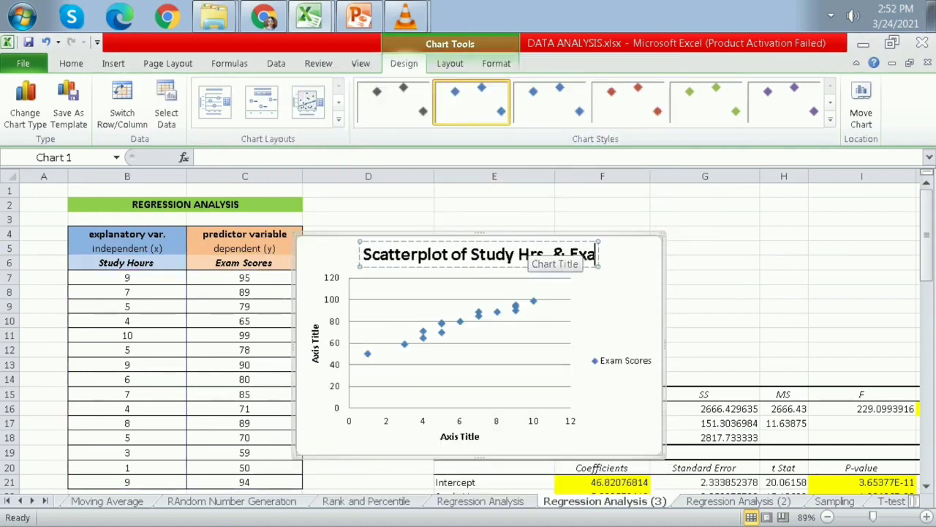
# Title the chart's horizontal axis "Study Hours" and its vertical axis "Exam Scores"
pyautogui.click(460, 436)
pyautogui.write('Study Hours')
pyautogui.click(315, 353)
pyautogui.write('Exam Scores')
pyautogui.click(512, 387)
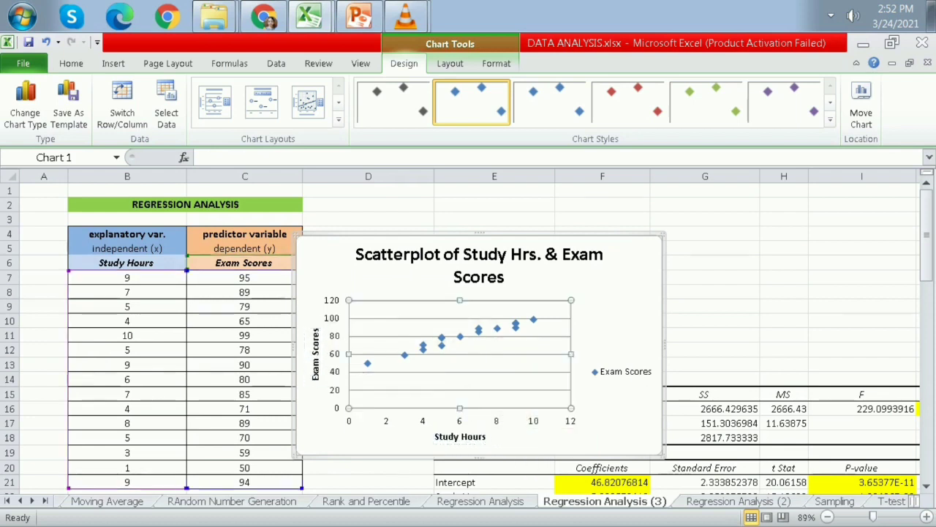
# Add a linear trendline to the scatter chart, displaying its equation and R-squared value on the chart
pyautogui.click(449, 63)
pyautogui.click(643, 102)
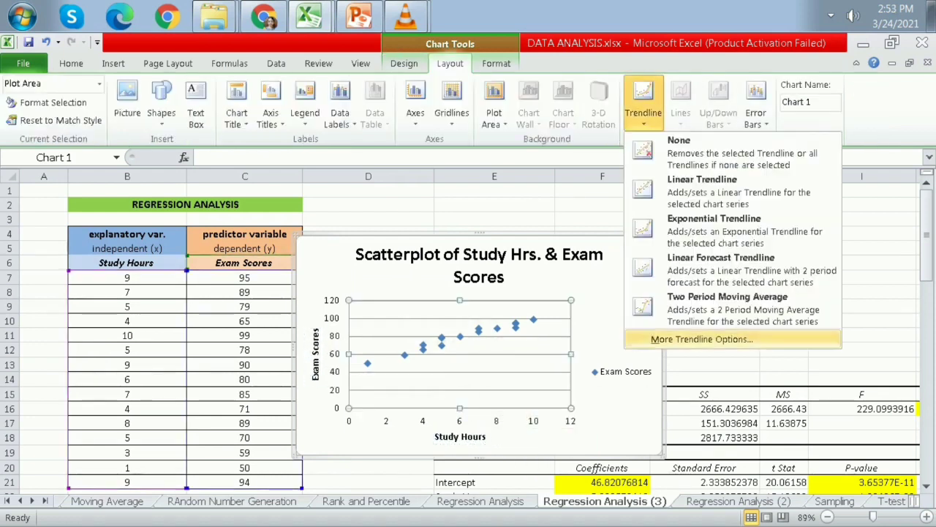
pyautogui.click(701, 339)
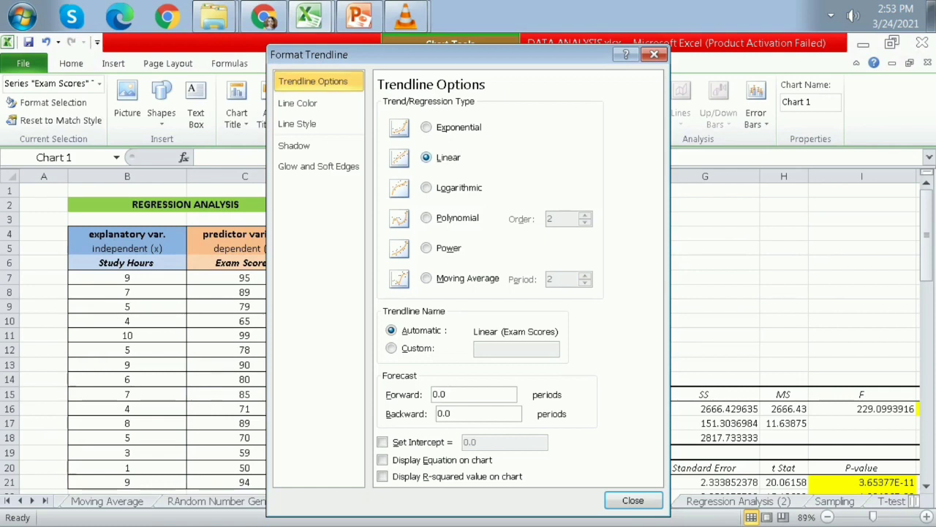
pyautogui.click(383, 460)
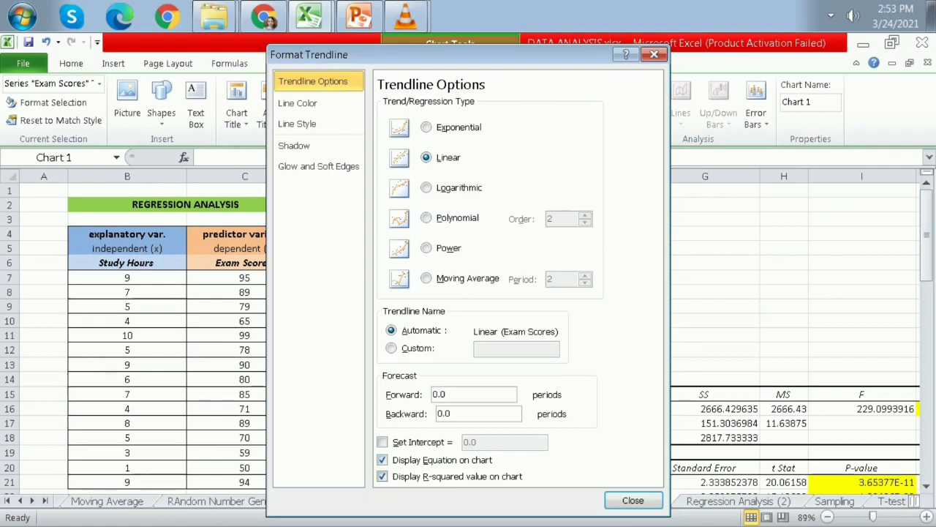
pyautogui.click(633, 500)
# Enlarge the scatter chart and reposition the trendline equation label above the plotted points
pyautogui.moveTo(664, 457); pyautogui.dragTo(769, 505)
pyautogui.moveTo(492, 291); pyautogui.dragTo(452, 281)
pyautogui.moveTo(701, 235); pyautogui.dragTo(489, 221)
pyautogui.moveTo(529, 258); pyautogui.dragTo(463, 253)
# Move the scatter chart clear of the source data, beside the regression statistics from about column G onward
pyautogui.moveTo(492, 197); pyautogui.dragTo(433, 252)
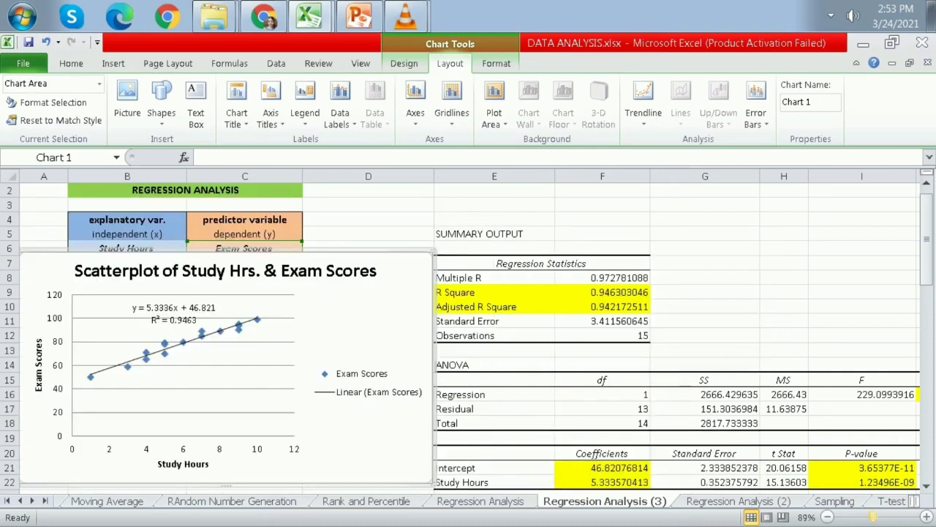
pyautogui.moveTo(872, 517); pyautogui.dragTo(867, 517)
pyautogui.moveTo(315, 307); pyautogui.dragTo(881, 238)
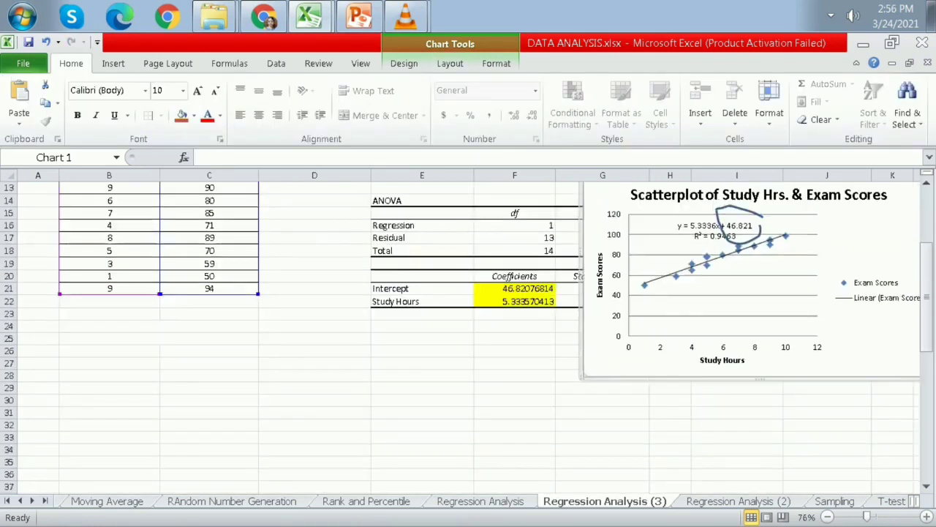
# Draw a freehand Scribble loop around the intercept 46.821 in the chart's trendline equation
pyautogui.click(515, 288)
pyautogui.click(114, 63)
pyautogui.click(172, 103)
pyautogui.click(166, 172)
pyautogui.moveTo(720, 210)
pyautogui.mouseDown()
pyautogui.moveTo(678, 216)
pyautogui.moveTo(728, 220)
pyautogui.mouseUp()
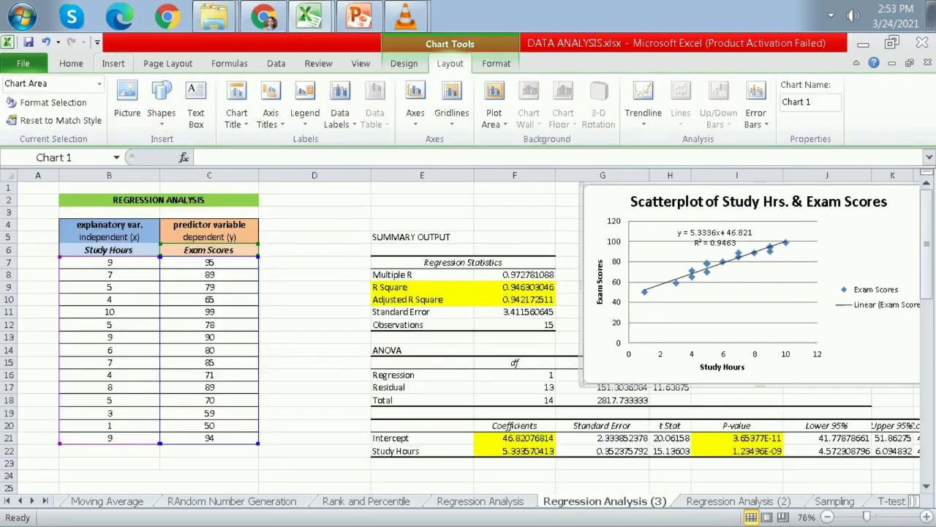
# Draw another freehand Scribble loop over the trendline label on the scatter chart
pyautogui.click(114, 63)
pyautogui.click(173, 99)
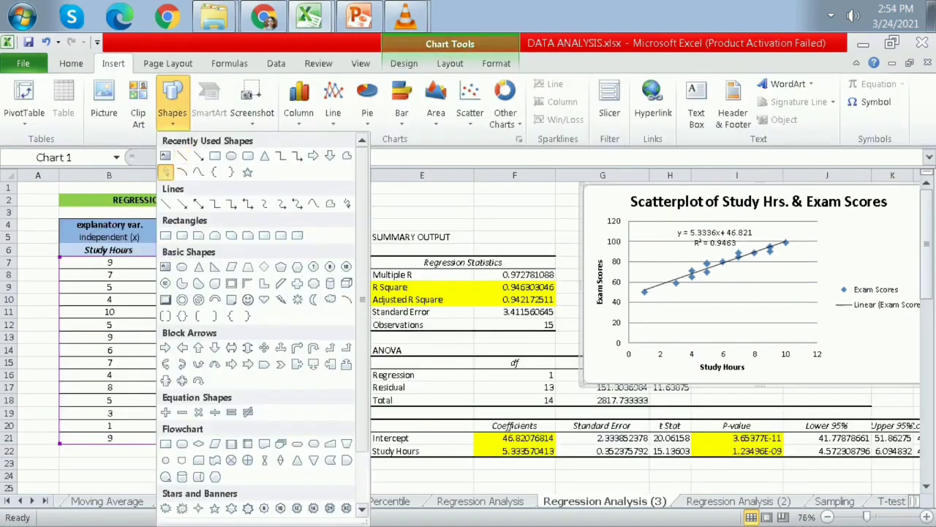
pyautogui.click(167, 173)
pyautogui.moveTo(749, 233)
pyautogui.mouseDown()
pyautogui.moveTo(674, 234)
pyautogui.moveTo(751, 250)
pyautogui.moveTo(748, 236)
pyautogui.mouseUp()
pyautogui.click(515, 287)
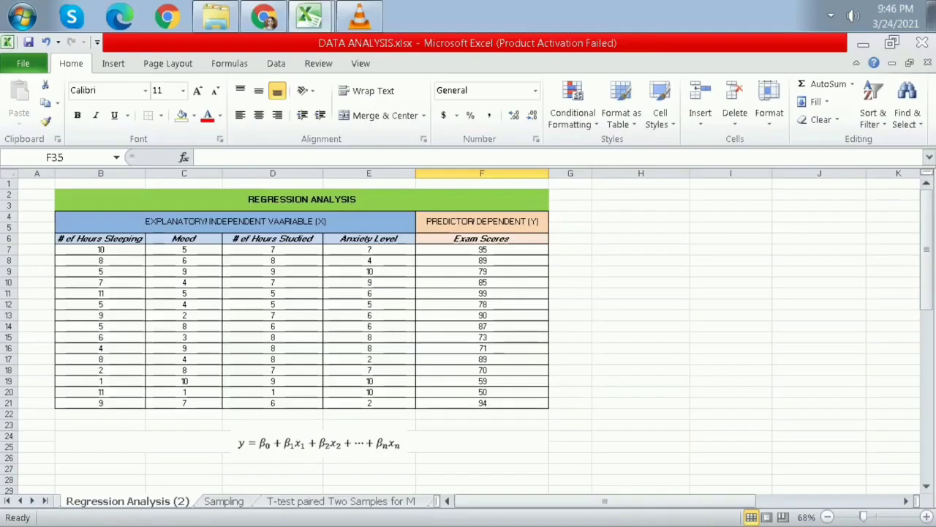
# Correct the misspelled heading above the predictor columns to EXPLANATORY/ INDEPENDENT VARIABLE (X)
pyautogui.moveTo(103, 219); pyautogui.dragTo(414, 403)
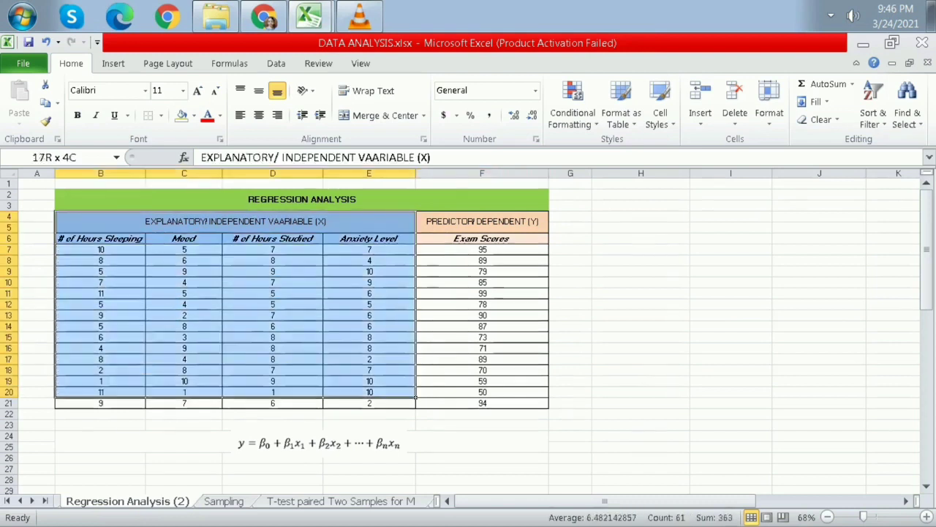
pyautogui.doubleClick(278, 221)
pyautogui.press('BackSpace')
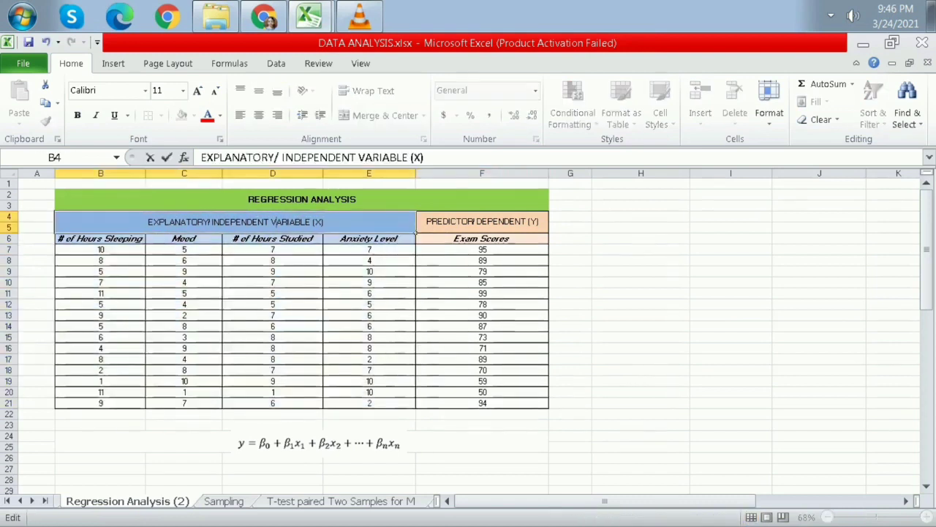
pyautogui.click(641, 304)
# Examine the independent-variable block B4:E21 and the dependent exam score column F4:F21 by selecting each in turn
pyautogui.moveTo(102, 219); pyautogui.dragTo(415, 406)
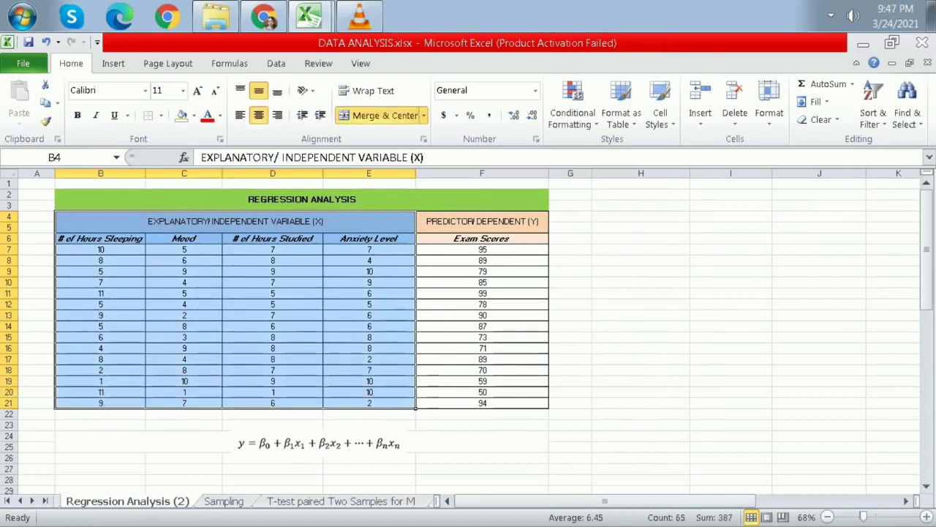
pyautogui.click(482, 249)
pyautogui.moveTo(482, 222); pyautogui.dragTo(482, 403)
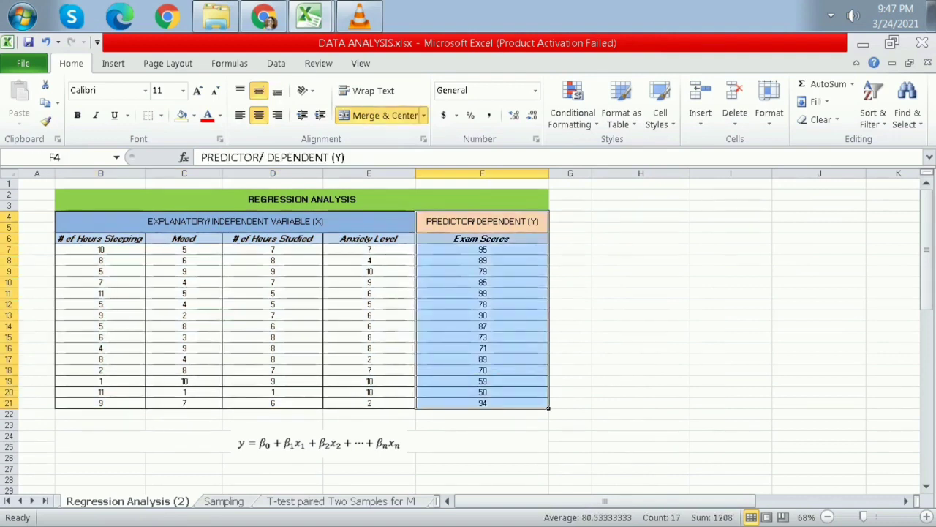
pyautogui.click(641, 392)
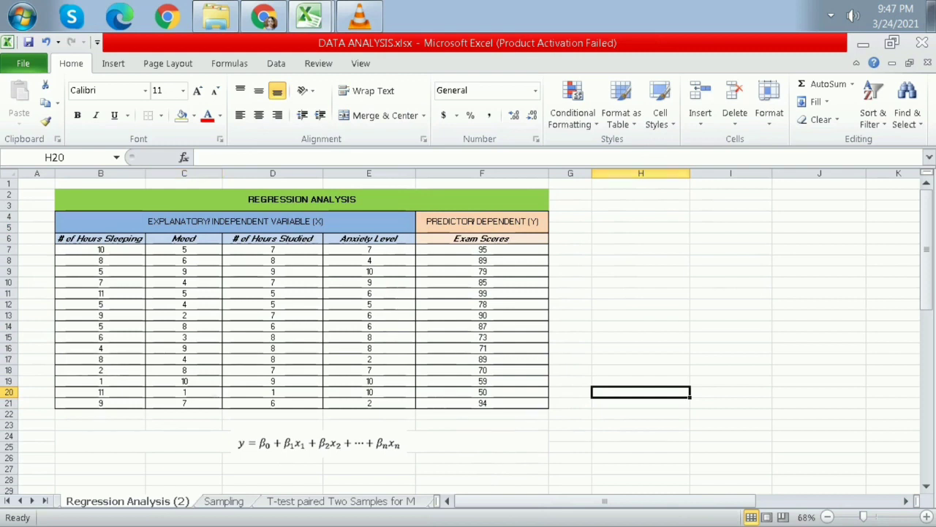
# Start the Regression analysis tool and set the Input Y Range to the exam scores with their label, $F$6:$F$21
pyautogui.click(275, 63)
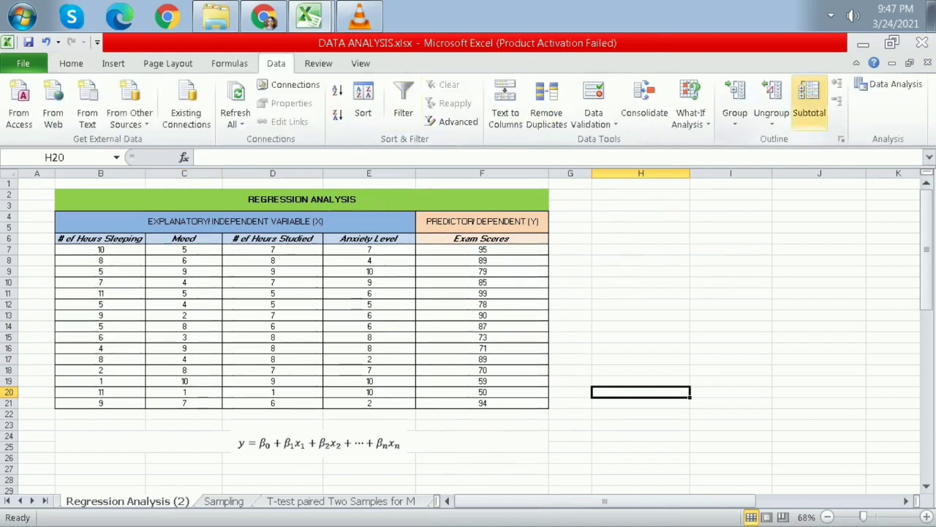
pyautogui.click(888, 84)
pyautogui.moveTo(309, 297); pyautogui.dragTo(309, 305)
pyautogui.click(357, 241)
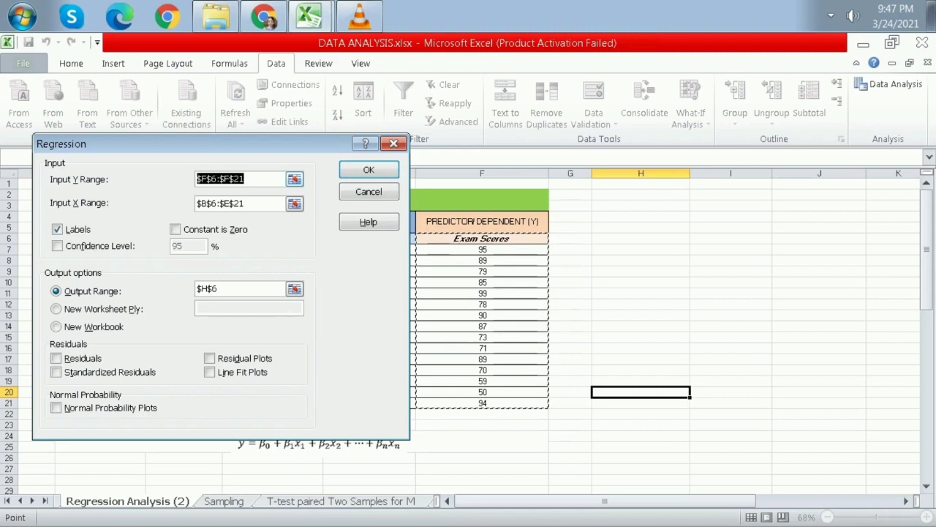
pyautogui.moveTo(481, 238); pyautogui.dragTo(543, 404)
pyautogui.press('Tab')
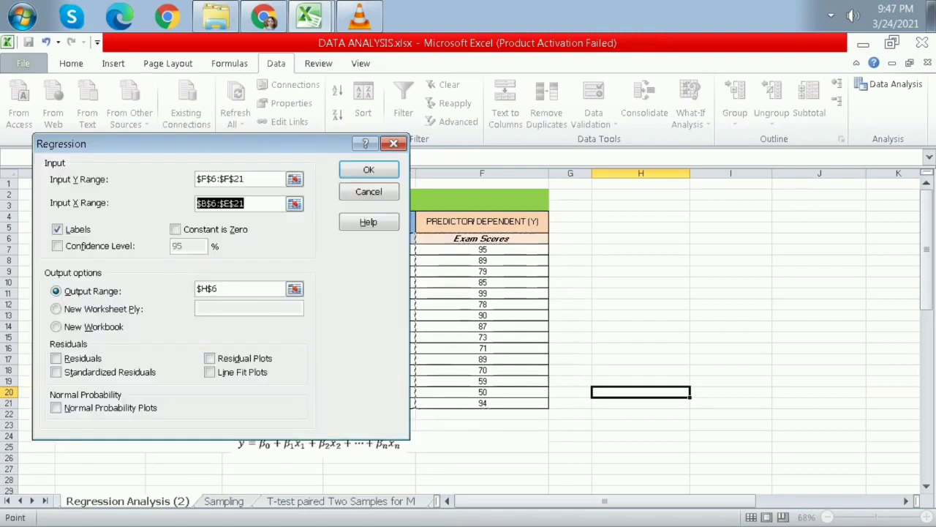
# Reselect the Input X Range as the four independent-variable columns with their labels, $B$6:$E$21
pyautogui.press('BackSpace')
pyautogui.moveTo(219, 144); pyautogui.dragTo(705, 140)
pyautogui.moveTo(100, 238); pyautogui.dragTo(409, 407)
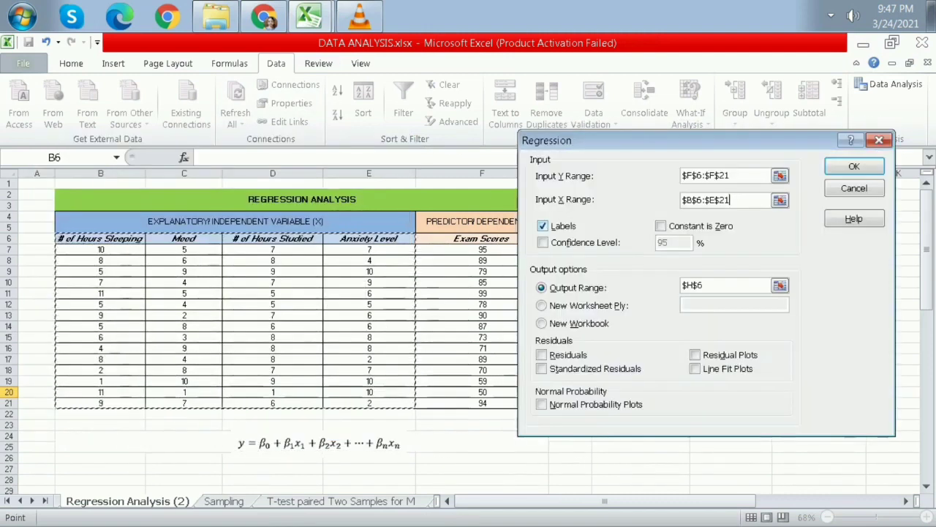
# Set the regression Output Range to cell H5 and run the analysis
pyautogui.moveTo(706, 285); pyautogui.dragTo(681, 285)
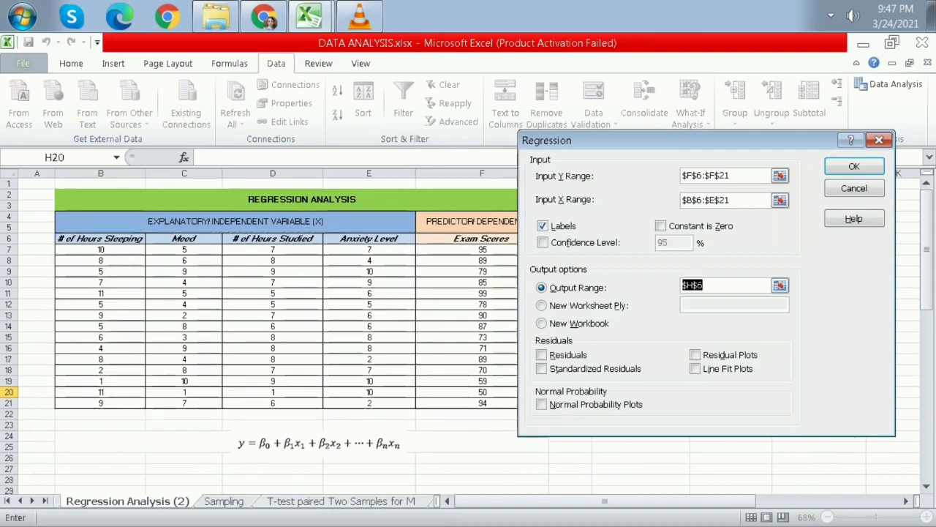
pyautogui.press('BackSpace')
pyautogui.moveTo(705, 141); pyautogui.dragTo(359, 159)
pyautogui.click(641, 227)
pyautogui.click(512, 188)
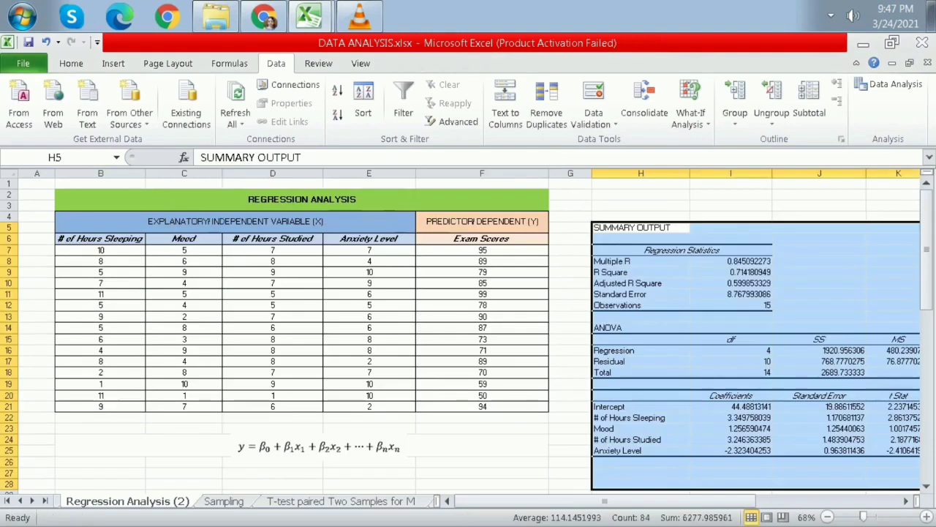
# Fill the R Square and Adjusted R Square rows of the summary output with yellow
pyautogui.click(571, 462)
pyautogui.moveTo(604, 500); pyautogui.dragTo(668, 501)
pyautogui.click(71, 63)
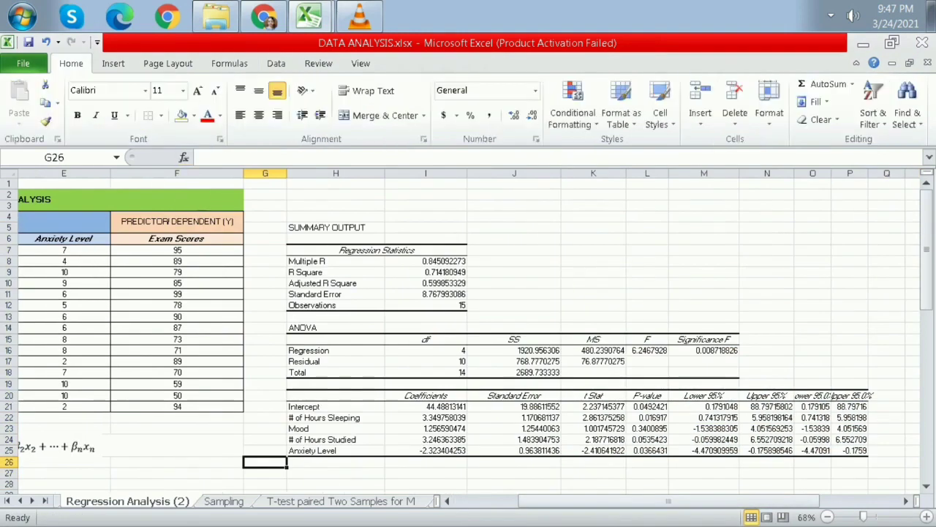
pyautogui.moveTo(304, 271); pyautogui.dragTo(439, 283)
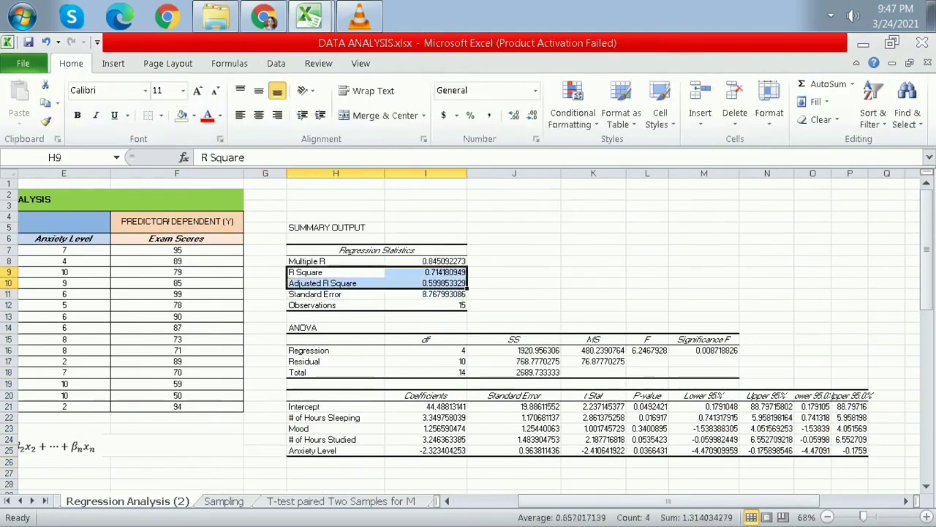
pyautogui.click(194, 115)
pyautogui.click(216, 232)
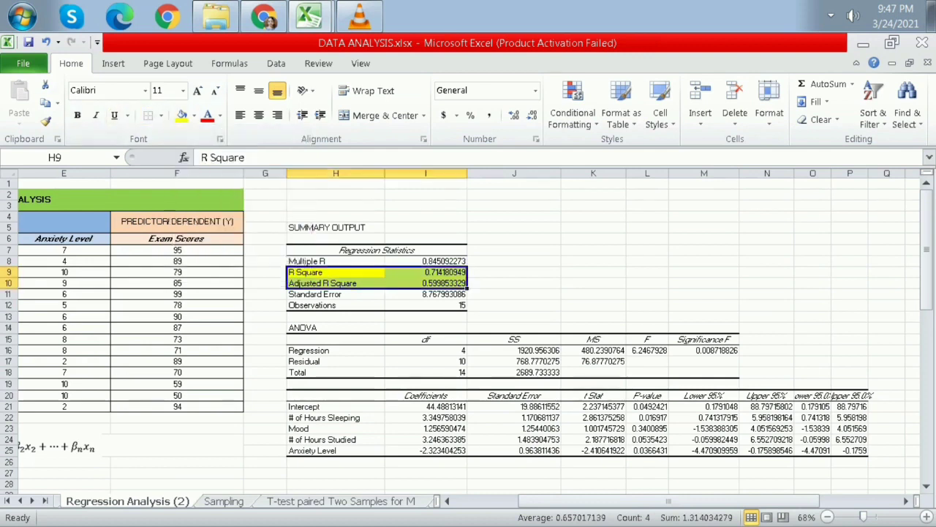
# Fill the Significance F value, the Coefficients and the P-values of the regression output with yellow
pyautogui.click(703, 351)
pyautogui.click(182, 116)
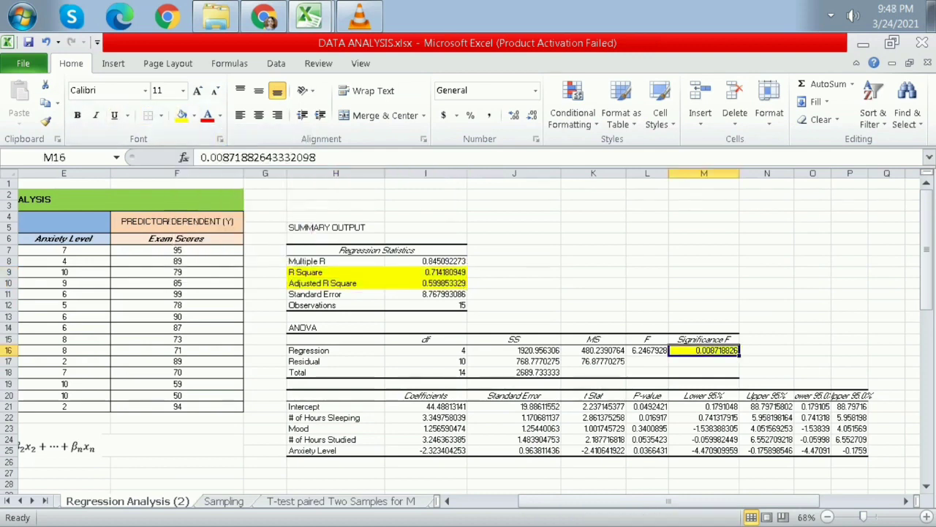
pyautogui.moveTo(426, 407); pyautogui.dragTo(425, 451)
pyautogui.click(181, 115)
pyautogui.moveTo(647, 406); pyautogui.dragTo(648, 450)
pyautogui.click(182, 116)
# Examine the Mood variable's P-value in the regression output and the three predictor labels listed in D30:D32
pyautogui.scroll(-1, 512, 333)
pyautogui.click(593, 483)
pyautogui.moveTo(583, 501); pyautogui.dragTo(535, 501)
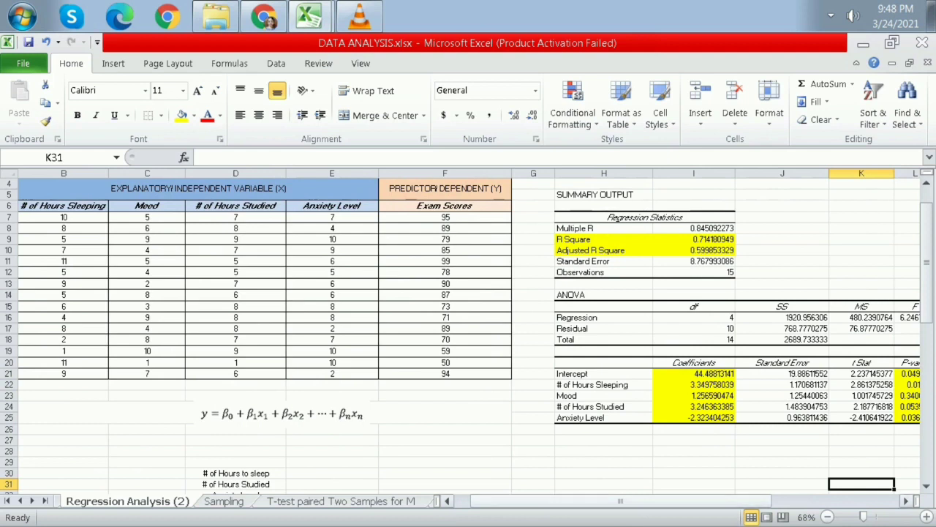
pyautogui.scroll(-1, 468, 329)
pyautogui.click(332, 450)
pyautogui.click(332, 440)
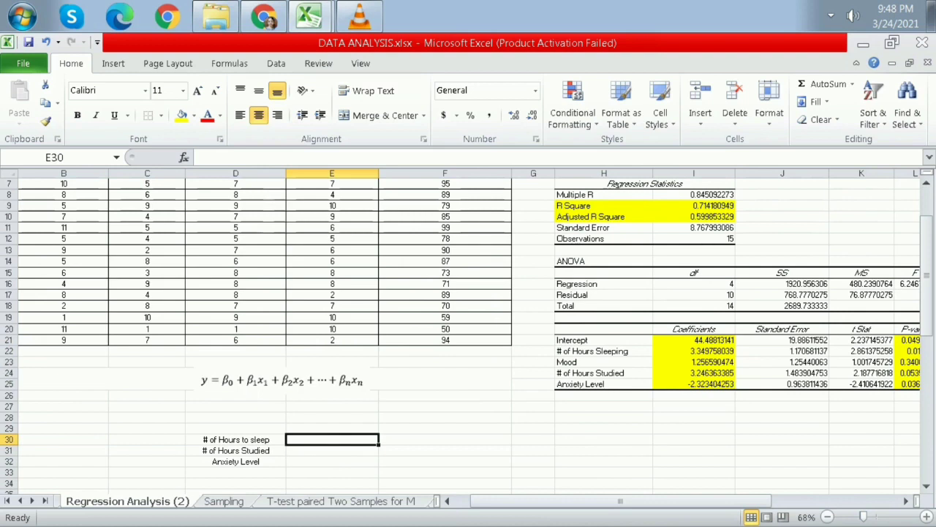
pyautogui.moveTo(606, 362); pyautogui.dragTo(747, 363)
pyautogui.click(747, 361)
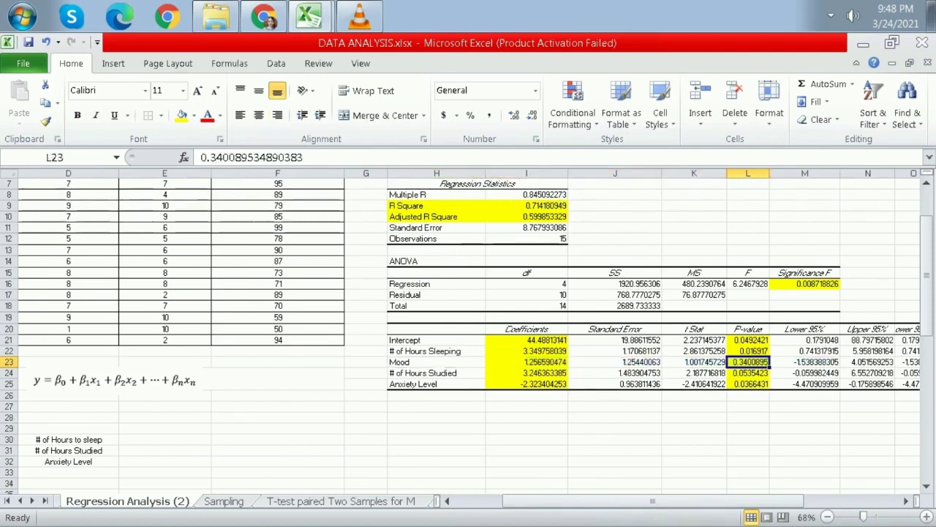
pyautogui.moveTo(578, 500); pyautogui.dragTo(545, 500)
pyautogui.click(235, 449)
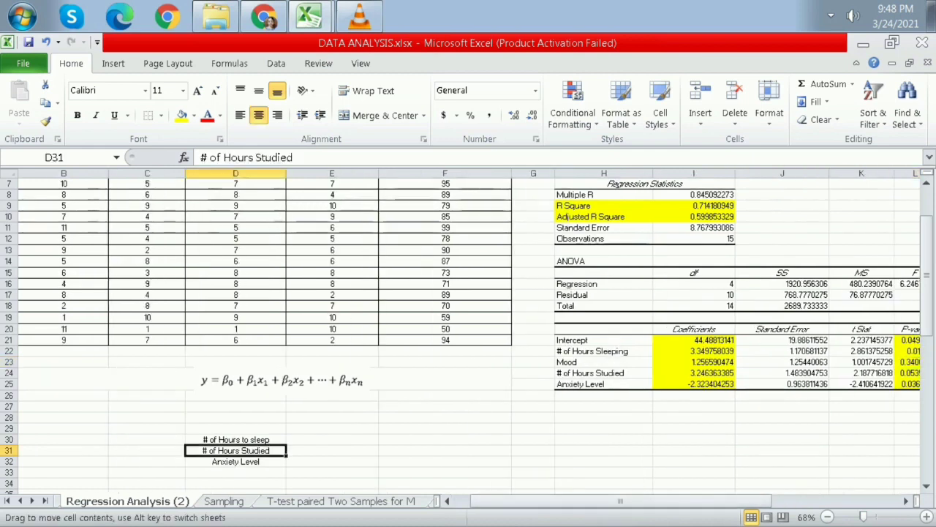
pyautogui.moveTo(236, 439); pyautogui.dragTo(236, 461)
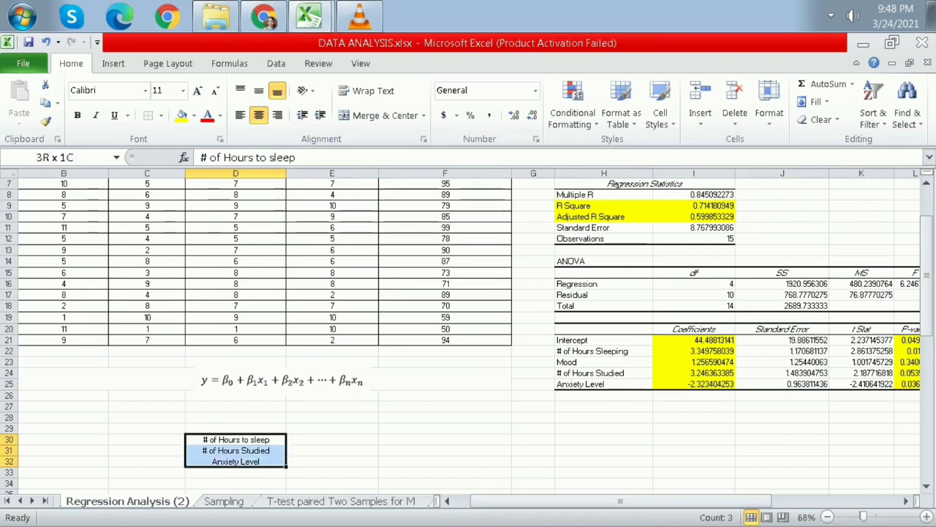
# Enter 9 for # of Hours to sleep, 6 for # of Hours Studied and 2 for Anxiety Level in E30:E32
pyautogui.moveTo(100, 406); pyautogui.dragTo(369, 406)
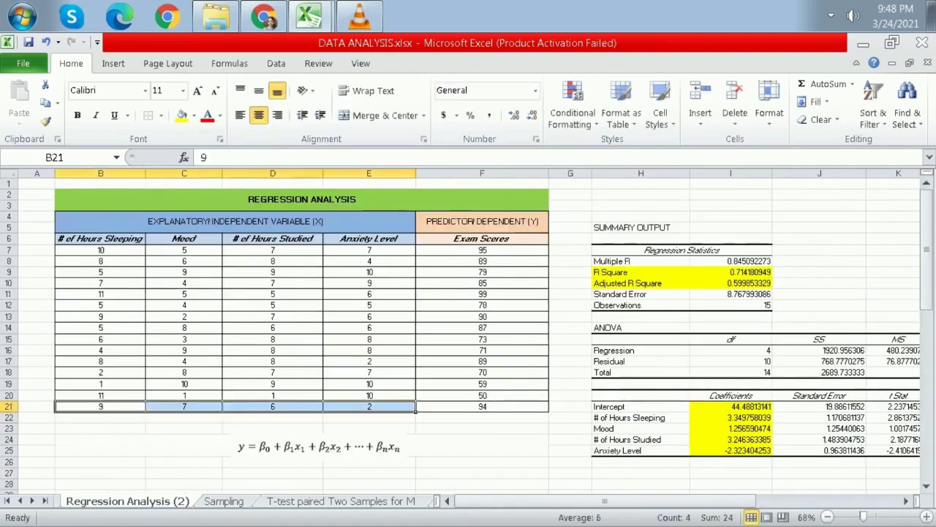
pyautogui.scroll(-4, 468, 329)
pyautogui.click(369, 372)
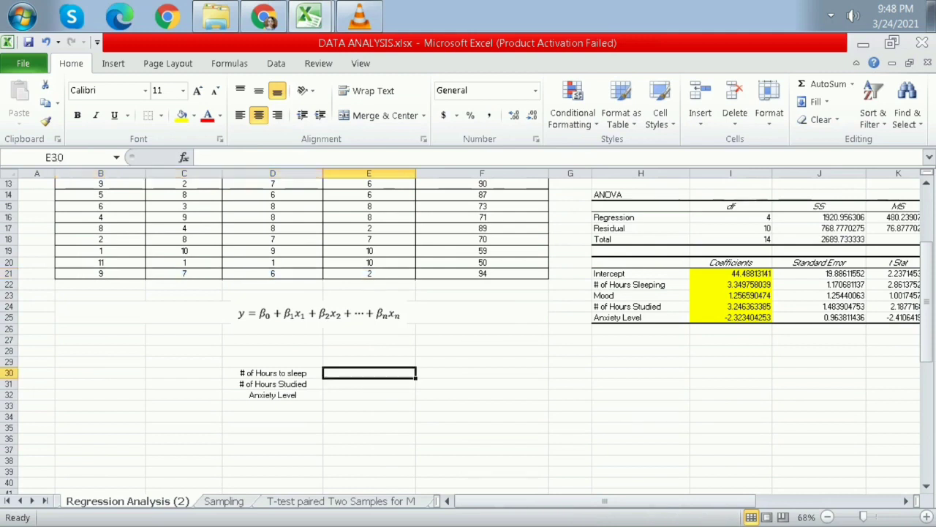
pyautogui.write('9')
pyautogui.press('Return')
pyautogui.write('6')
pyautogui.press('Return')
pyautogui.write('2')
pyautogui.click(272, 427)
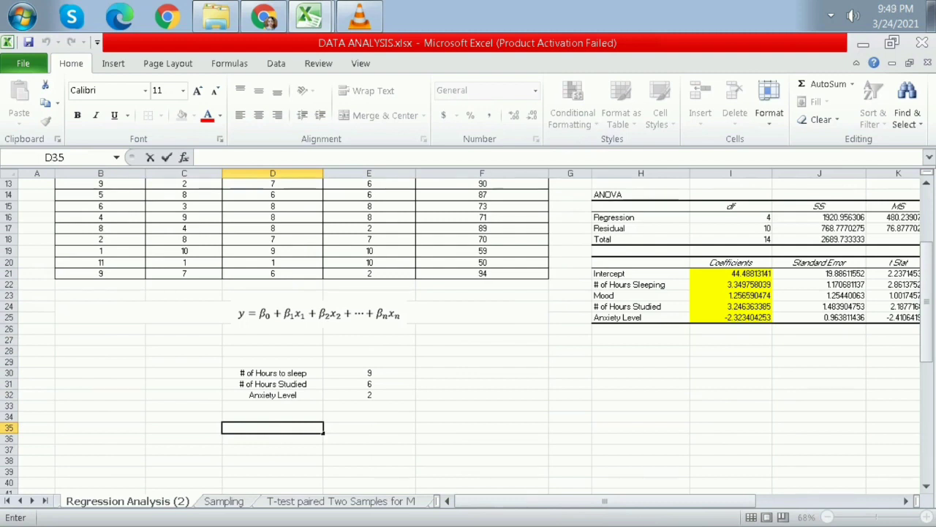
# Begin the regression prediction formula in D35 with the intercept coefficient as =I21
pyautogui.click(319, 313)
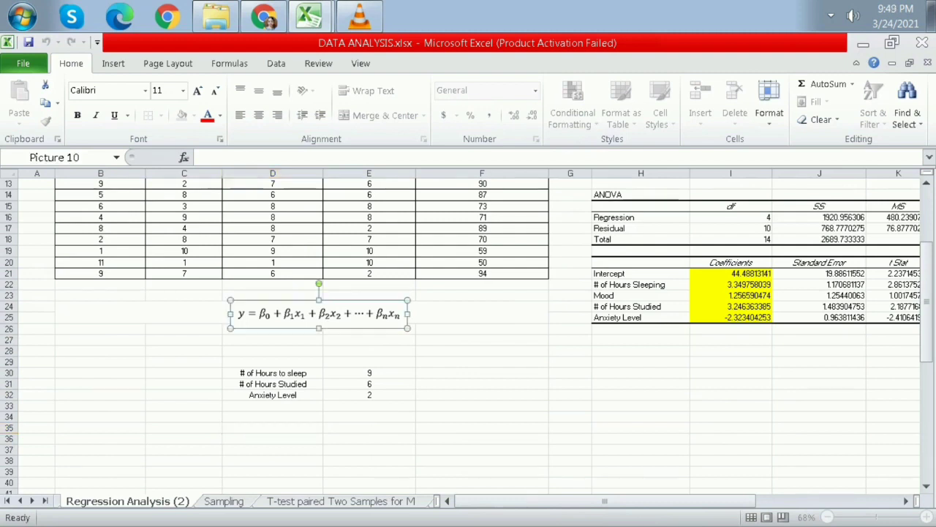
pyautogui.click(272, 427)
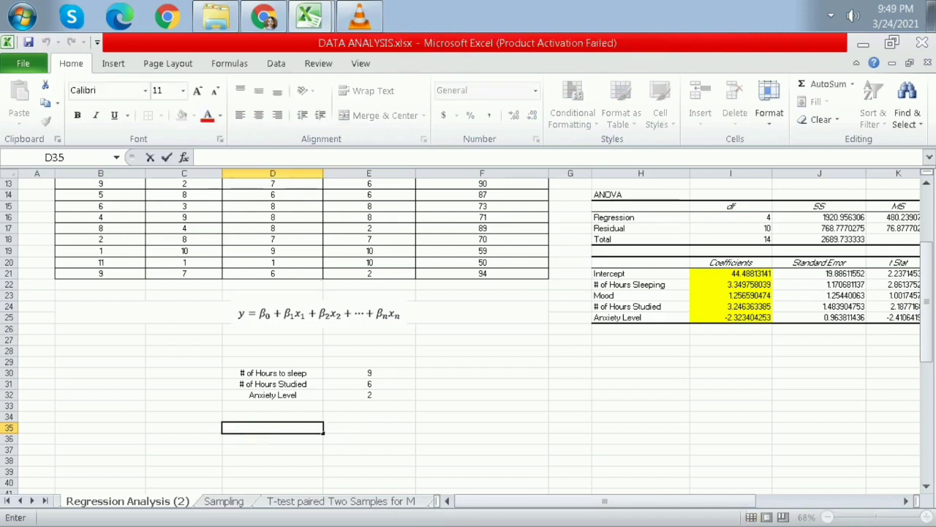
pyautogui.write('=')
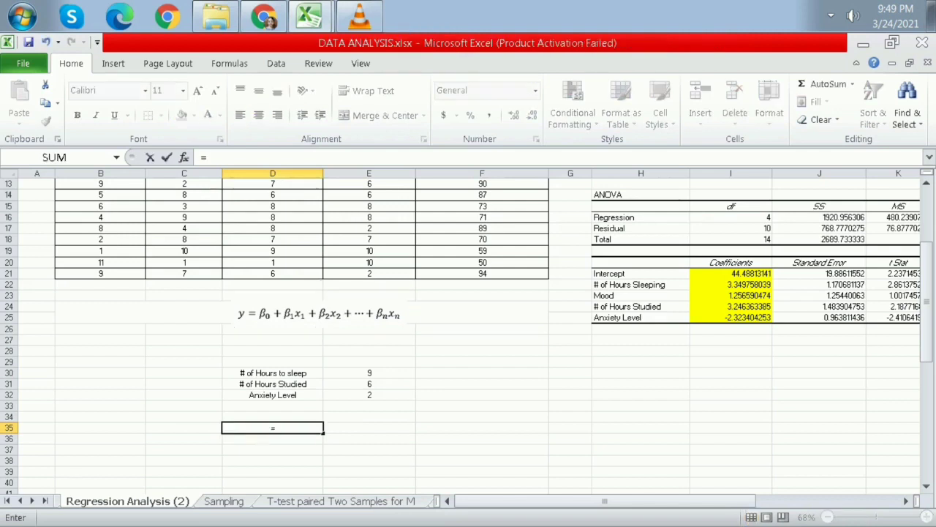
pyautogui.click(318, 313)
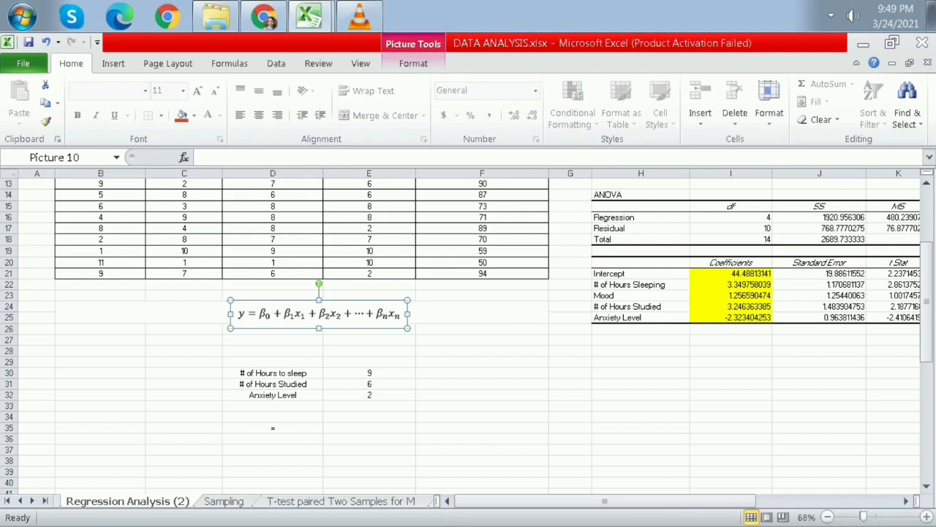
pyautogui.doubleClick(272, 427)
pyautogui.click(730, 273)
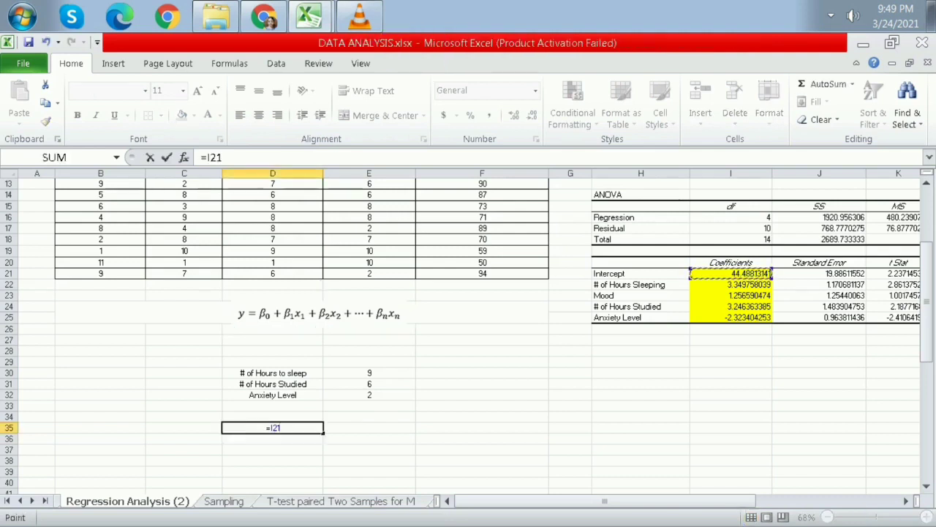
# Add the sleeping-hours term to the D35 formula, multiplying E30 by its coefficient in I22
pyautogui.write('+(')
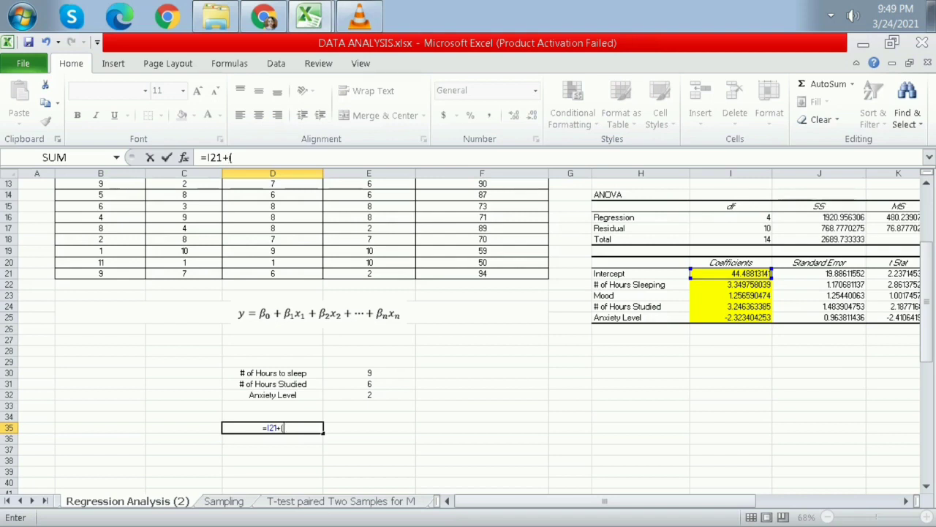
pyautogui.click(370, 372)
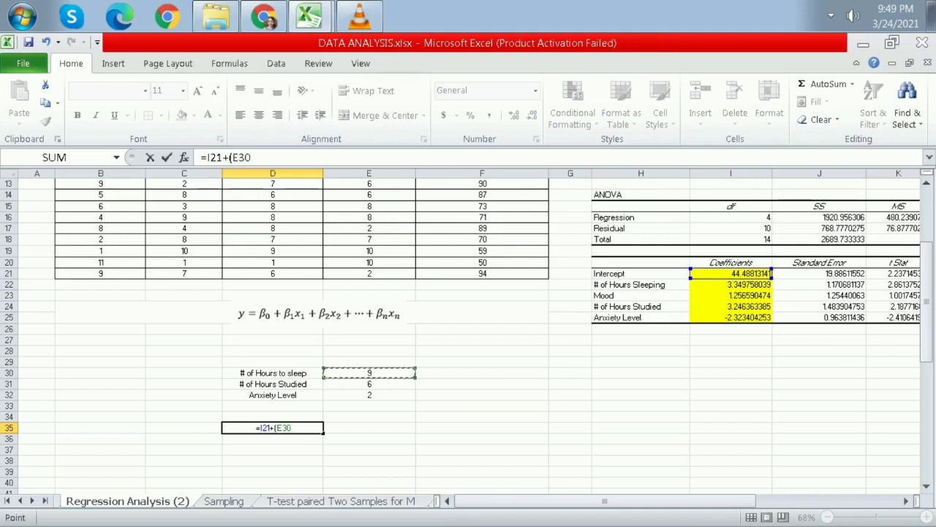
pyautogui.write('*')
pyautogui.click(731, 295)
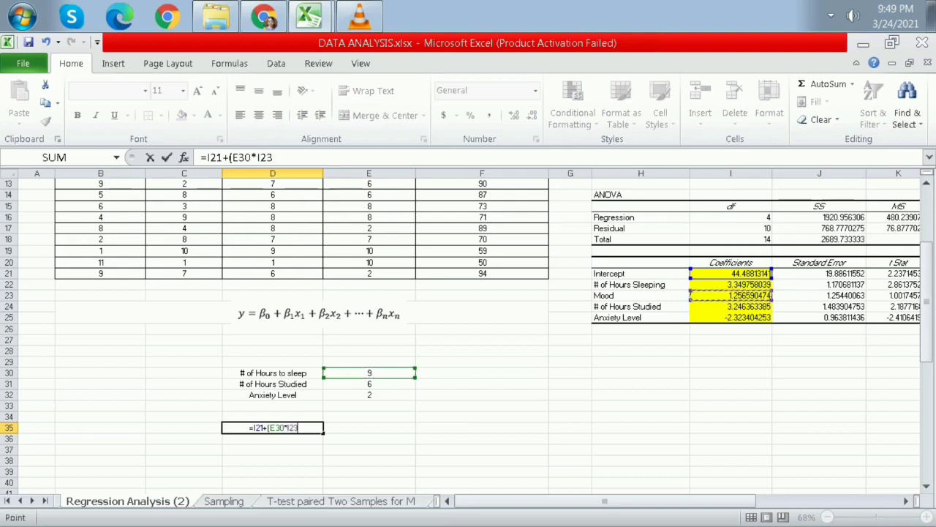
pyautogui.click(731, 284)
# Add the hours-studied term to the D35 formula, multiplying E31 by its coefficient in I24
pyautogui.write(')+(E31*')
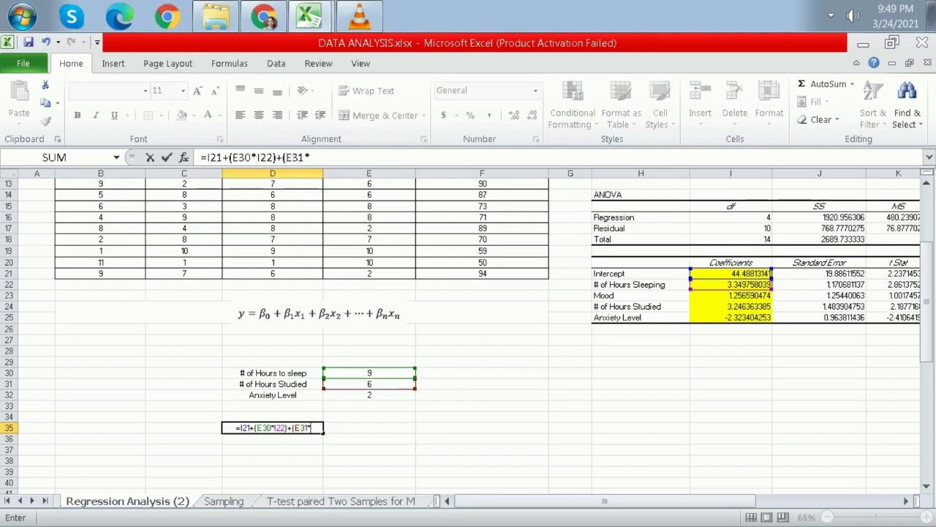
pyautogui.click(731, 317)
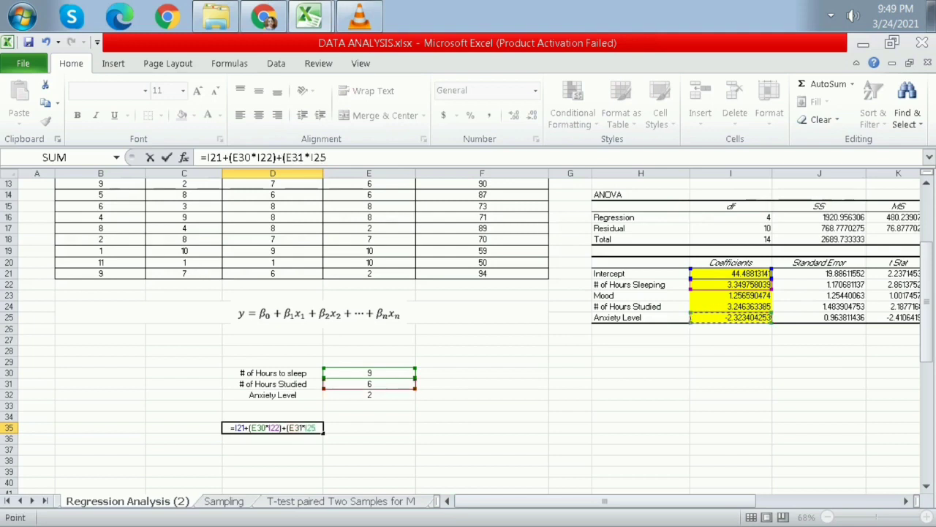
pyautogui.press('Up')
pyautogui.write(')')
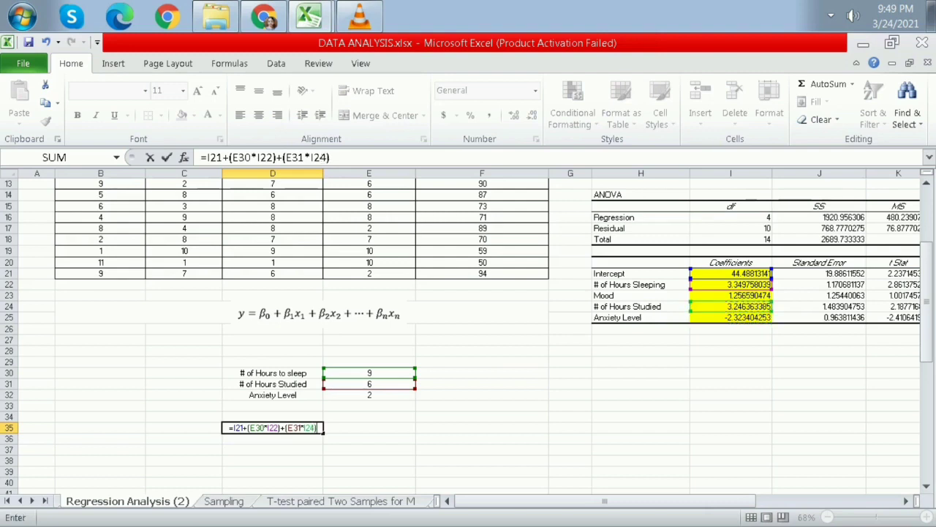
# Complete the D35 formula with the anxiety term, multiplying E32 by its coefficient in I25, and enter it
pyautogui.write('+(')
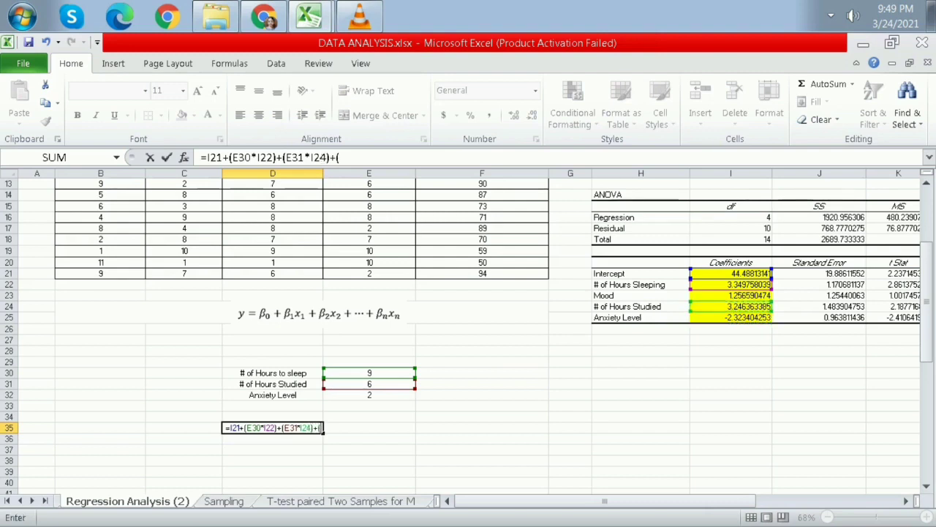
pyautogui.write('E32*')
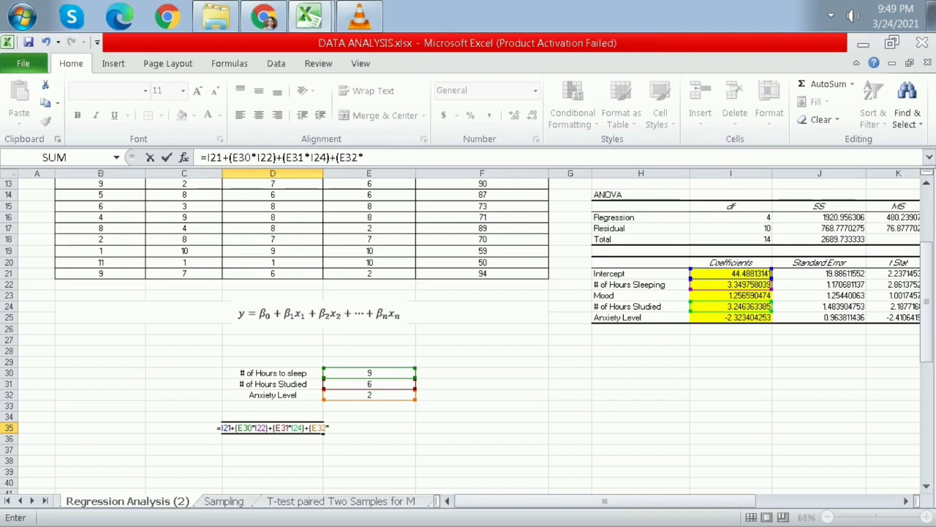
pyautogui.write('I25)')
pyautogui.hotkey('ctrl', 'Return')
# Start the Sampling analysis tool on the Sampling sheet with input range B4:B24 and labels included
pyautogui.scroll(2, 469, 330)
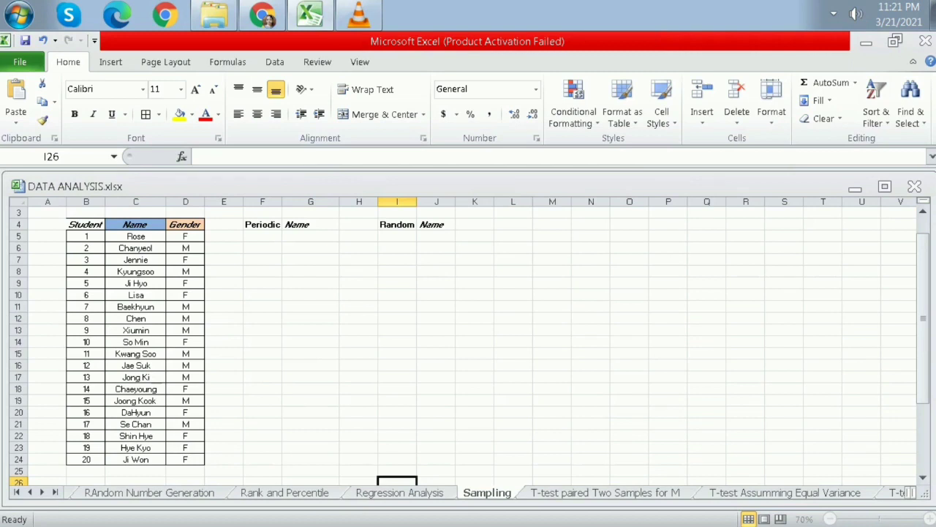
pyautogui.scroll(1, 468, 337)
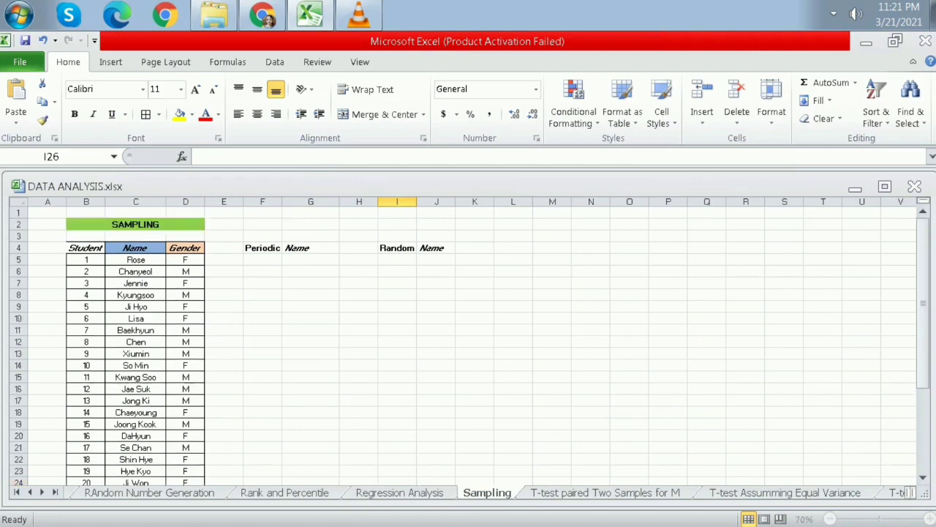
pyautogui.scroll(-5, 468, 336)
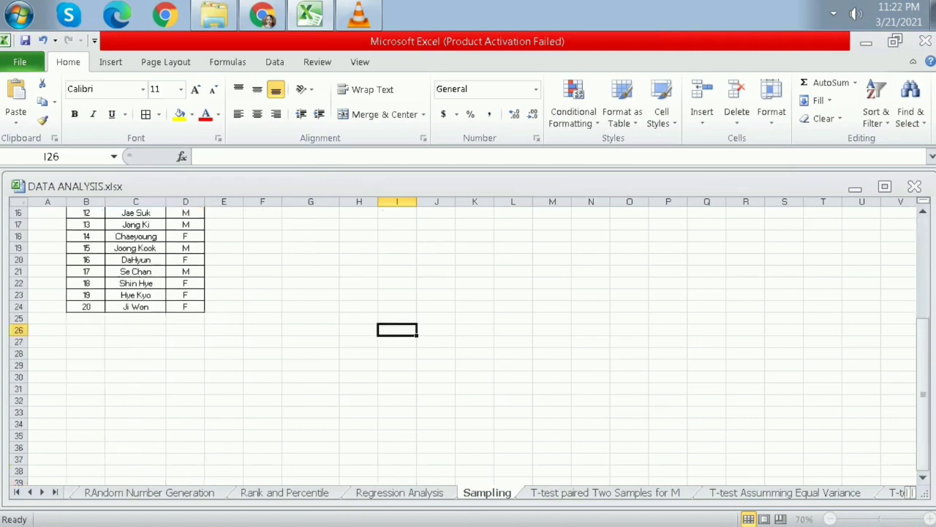
pyautogui.scroll(5, 468, 336)
pyautogui.click(275, 61)
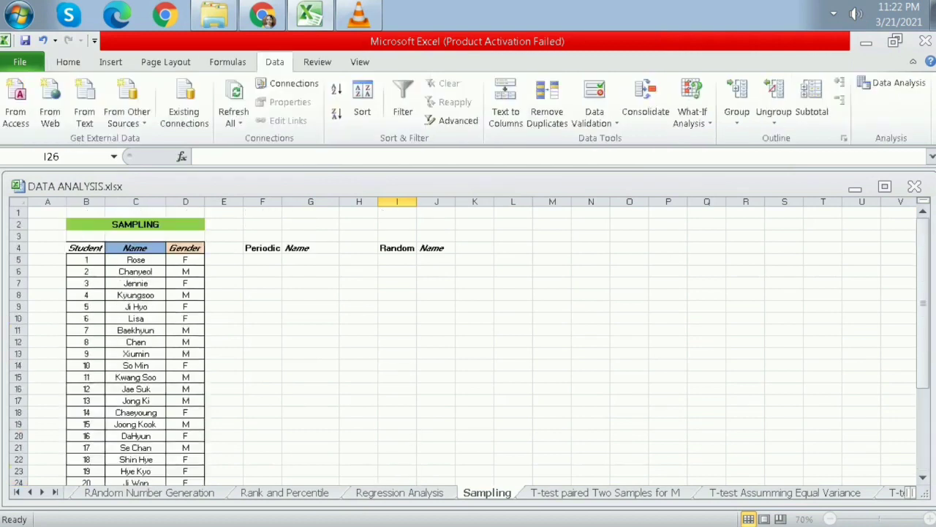
pyautogui.click(893, 83)
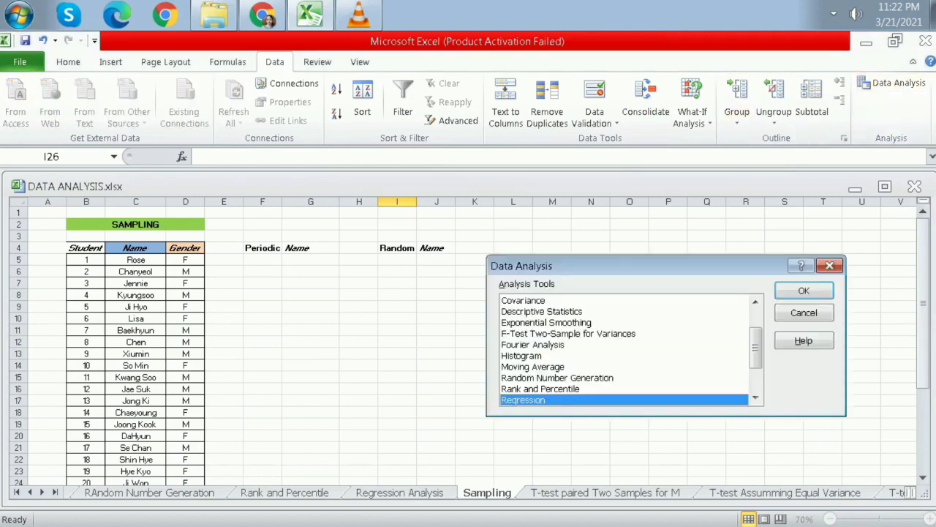
pyautogui.scroll(-2, 624, 349)
pyautogui.click(520, 355)
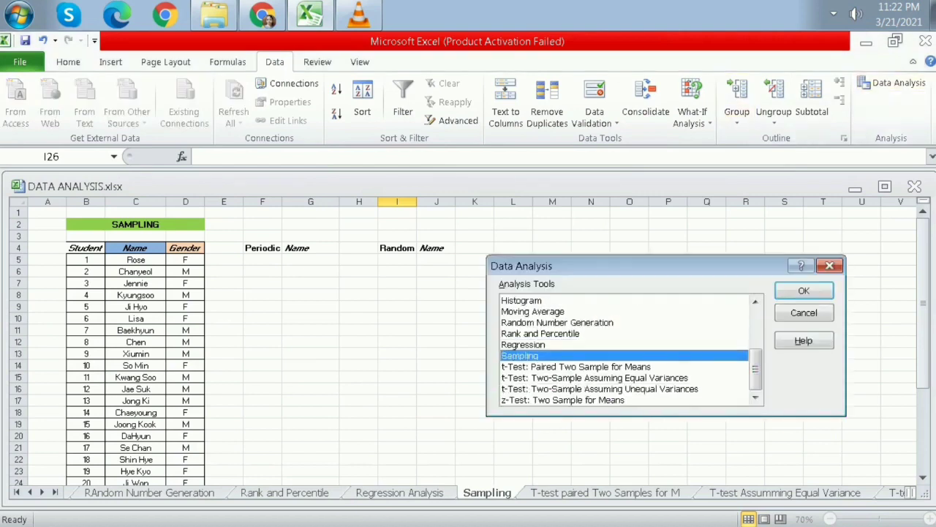
pyautogui.click(804, 290)
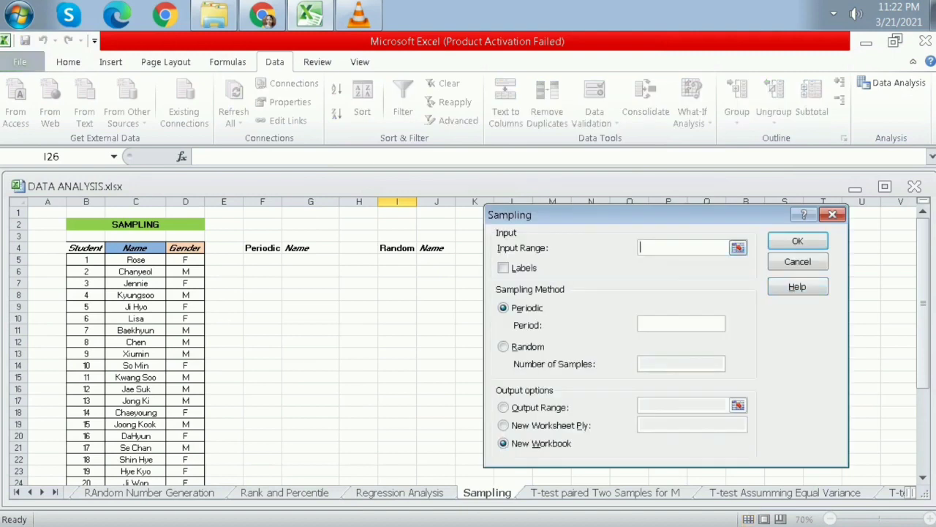
pyautogui.moveTo(86, 248); pyautogui.dragTo(94, 469)
pyautogui.click(503, 268)
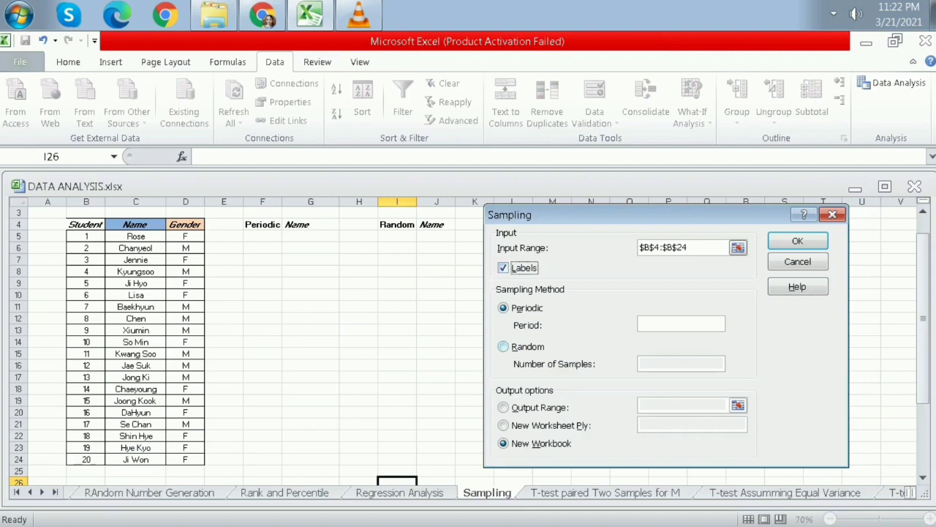
# Draw a periodic sample of the student numbers with a period of 2 and output it at F5
pyautogui.click(680, 324)
pyautogui.click(503, 407)
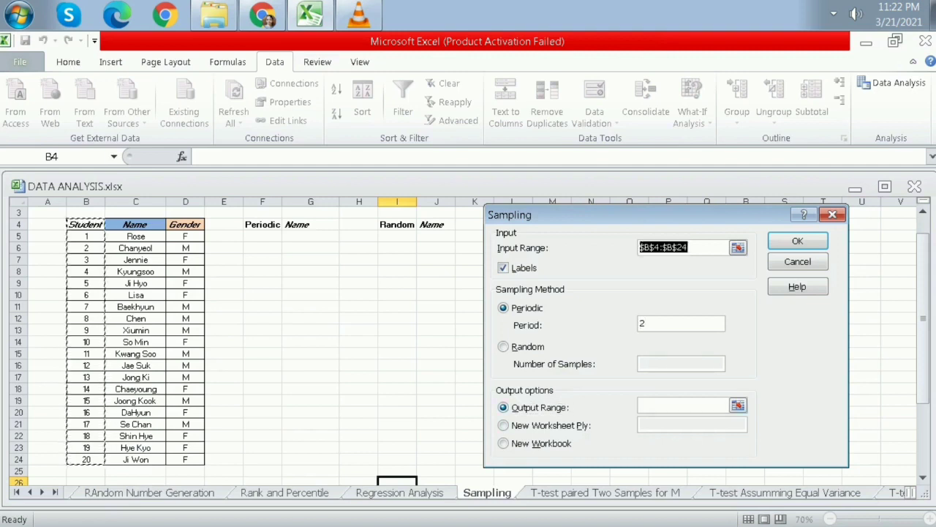
pyautogui.click(682, 405)
pyautogui.click(262, 236)
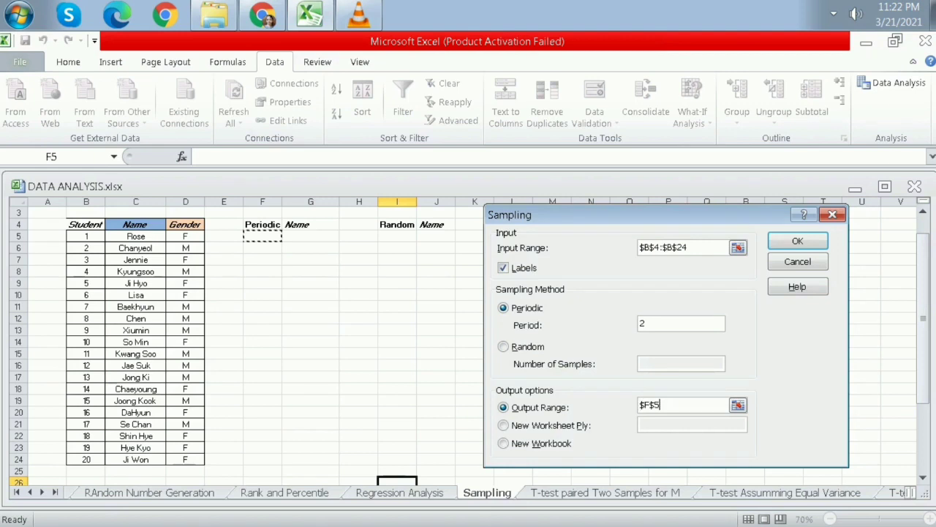
pyautogui.click(797, 241)
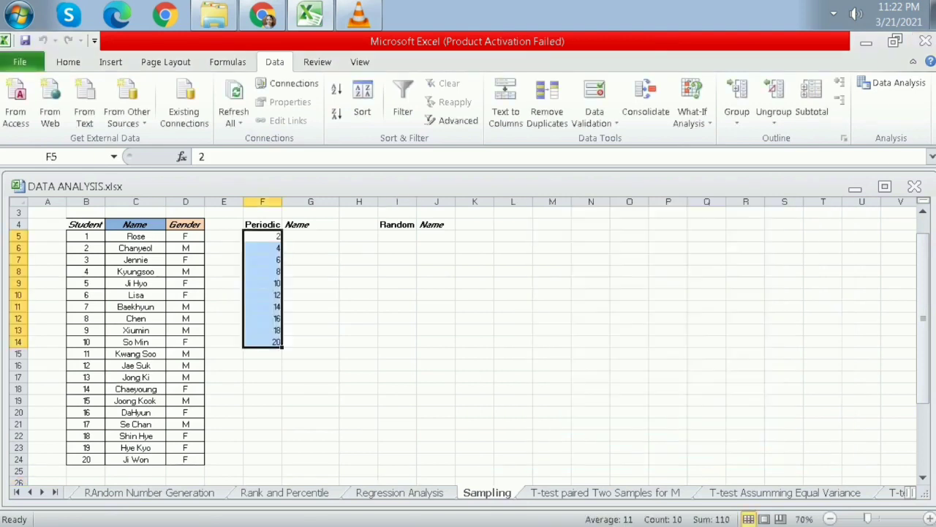
# Copy the names of students 2, 4 and 6 from the student list into G5:G7 beside their periodic sample numbers
pyautogui.moveTo(86, 248); pyautogui.dragTo(136, 248)
pyautogui.click(136, 248)
pyautogui.hotkey('ctrl', 'c')
pyautogui.click(311, 236)
pyautogui.hotkey('ctrl', 'v')
pyautogui.click(136, 271)
pyautogui.hotkey('ctrl', 'c')
pyautogui.click(311, 260)
pyautogui.hotkey('ctrl', 'c')
pyautogui.click(310, 260)
pyautogui.hotkey('ctrl', 'v')
# Fill G8:G14 with the names of students 8, 10, 12, 14, 16, 18 and 20 copied from the student list
pyautogui.click(136, 319)
pyautogui.hotkey('ctrl', 'c')
pyautogui.click(311, 271)
pyautogui.hotkey('ctrl', 'v')
pyautogui.click(136, 341)
pyautogui.hotkey('ctrl', 'c')
pyautogui.click(311, 306)
pyautogui.hotkey('ctrl', 'v')
pyautogui.click(136, 412)
pyautogui.hotkey('ctrl', 'c')
pyautogui.click(310, 318)
pyautogui.hotkey('ctrl', 'v')
pyautogui.click(136, 436)
pyautogui.moveTo(282, 229); pyautogui.dragTo(314, 342)
pyautogui.click(311, 388)
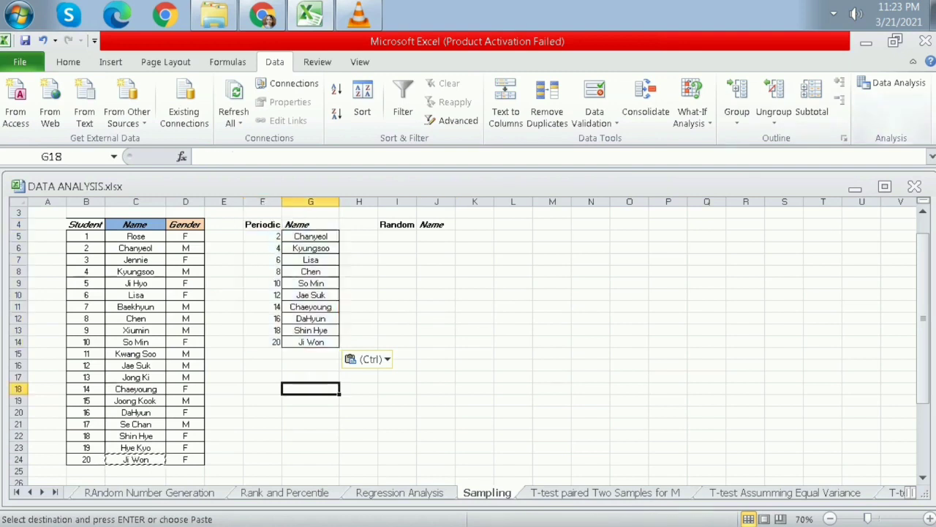
# Run the Sampling tool again on B4:B24 with the Random method, 10 samples and output range I5
pyautogui.click(893, 83)
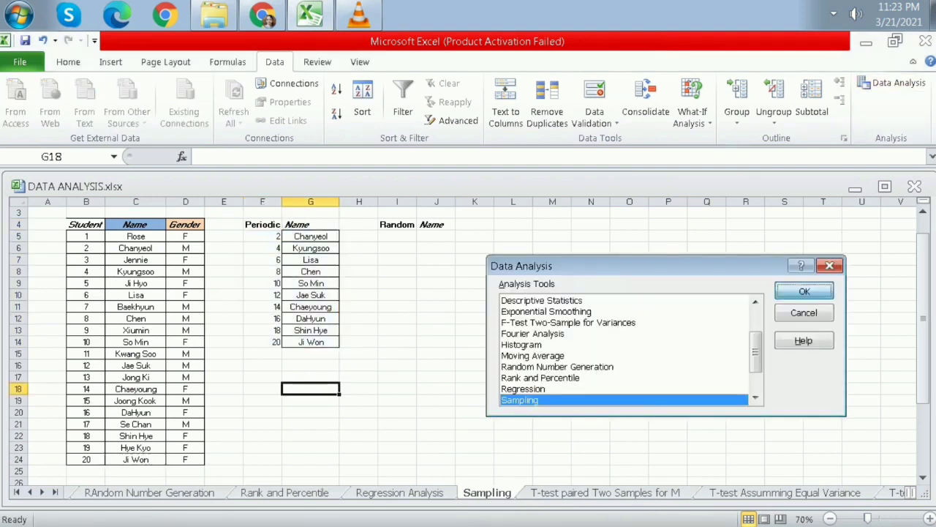
pyautogui.press('Return')
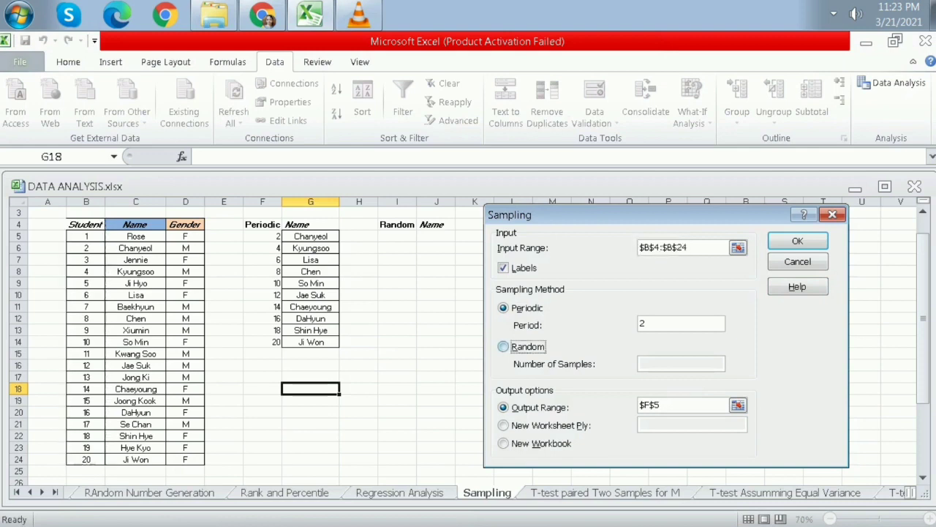
pyautogui.click(504, 347)
pyautogui.click(680, 364)
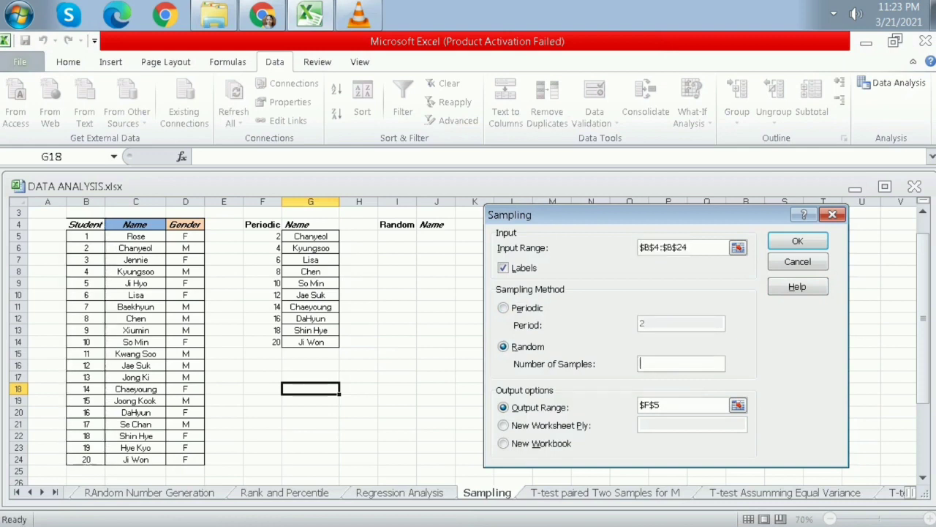
pyautogui.click(663, 405)
pyautogui.moveTo(661, 405); pyautogui.dragTo(638, 405)
pyautogui.click(397, 236)
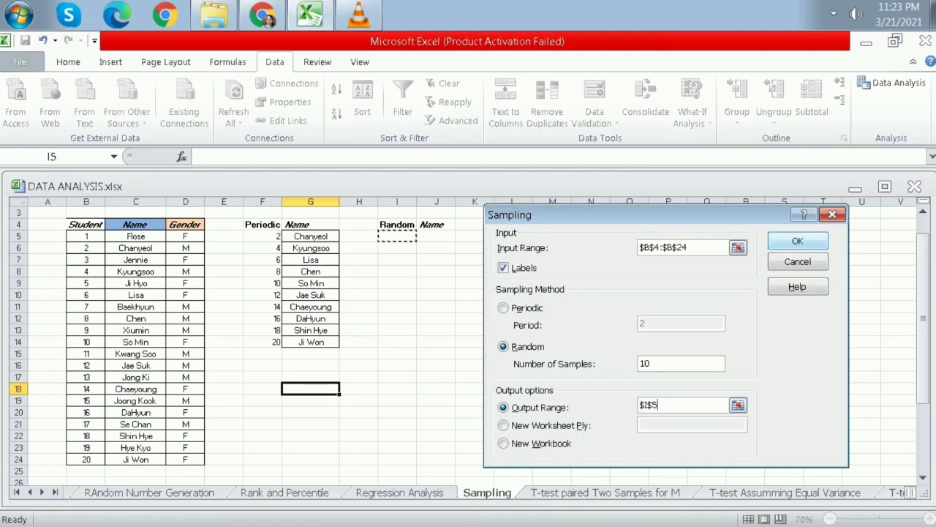
pyautogui.click(797, 240)
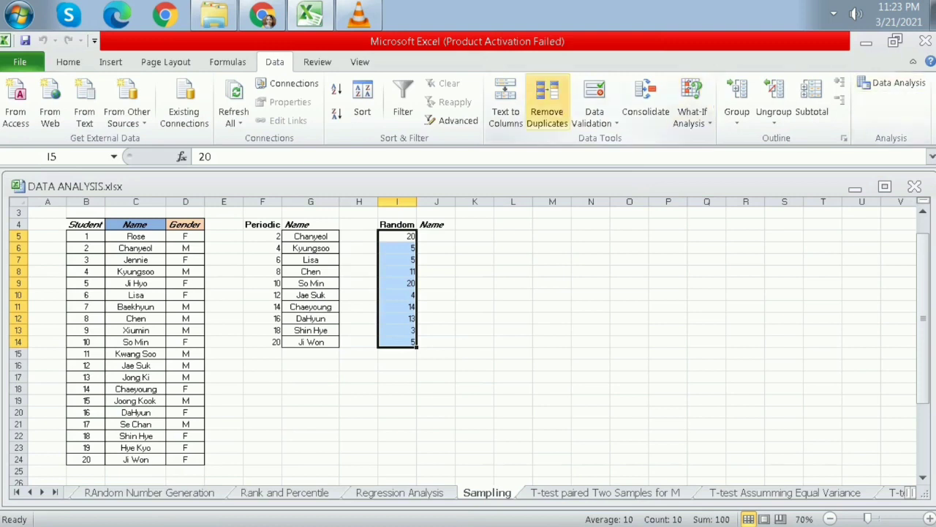
# Sort the random sample numbers in I5:I14 from smallest to largest, continuing with the current selection only
pyautogui.click(68, 63)
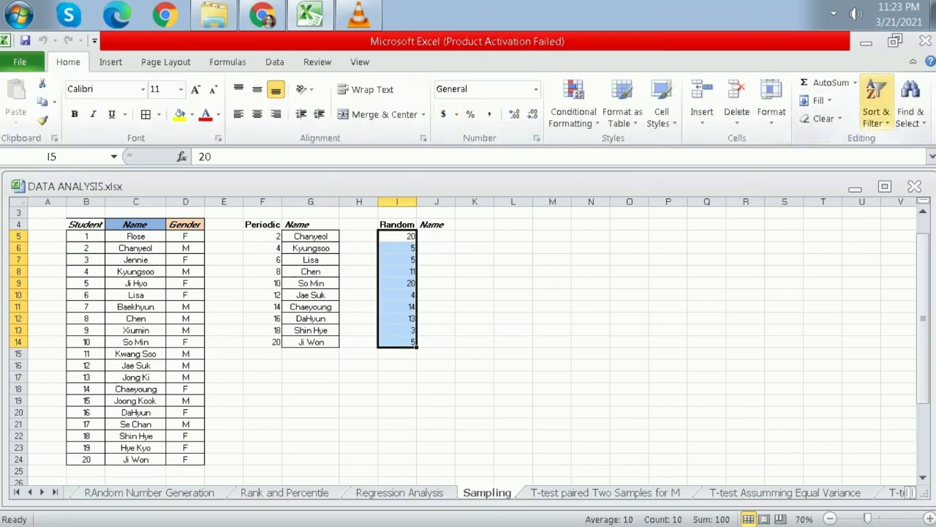
pyautogui.click(876, 109)
pyautogui.click(870, 142)
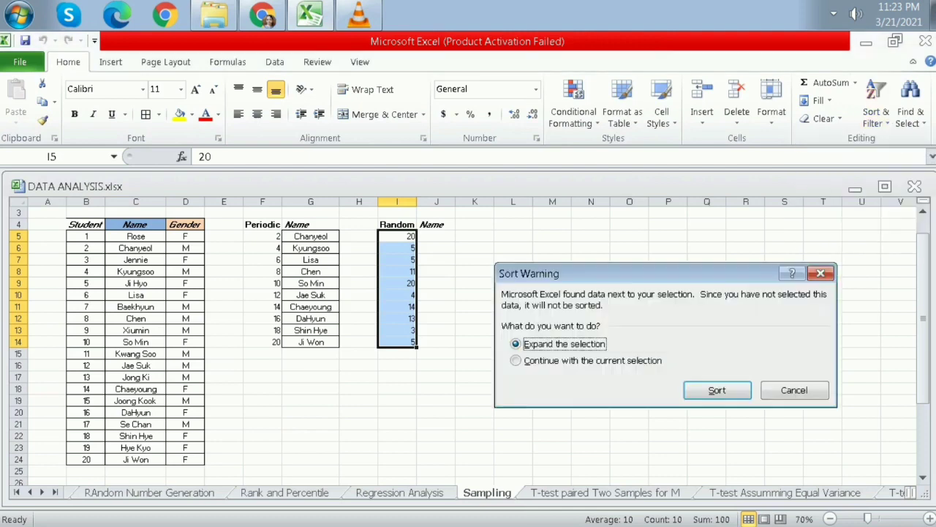
pyautogui.click(516, 360)
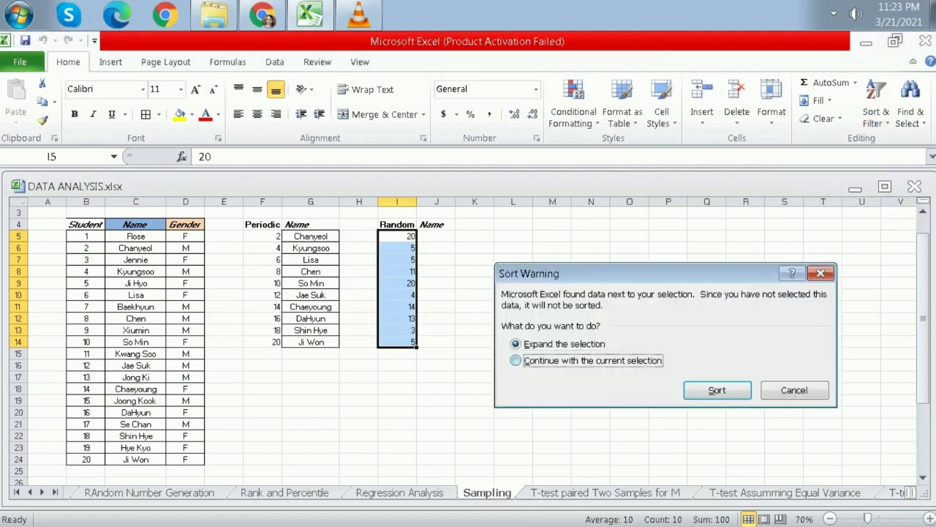
pyautogui.click(717, 390)
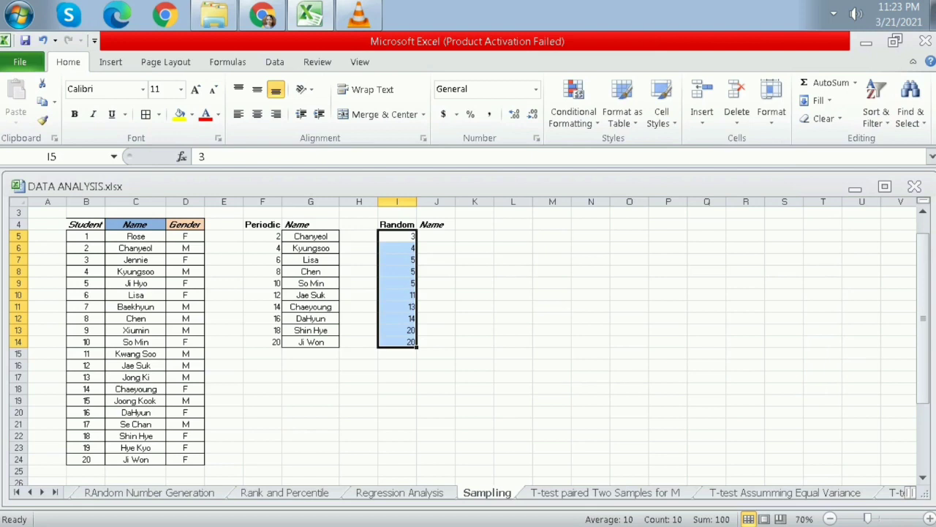
# Copy the names matching the random numbers 3, 4, 5, 5, 5 and 11 from the student list into J5:J10
pyautogui.click(397, 237)
pyautogui.click(136, 260)
pyautogui.hotkey('ctrl', 'c')
pyautogui.click(436, 236)
pyautogui.hotkey('ctrl', 'v')
pyautogui.click(135, 271)
pyautogui.hotkey('ctrl', 'c')
pyautogui.click(435, 248)
pyautogui.click(135, 283)
pyautogui.hotkey('ctrl', 'c')
pyautogui.click(435, 260)
pyautogui.hotkey('ctrl', 'v')
pyautogui.click(435, 271)
pyautogui.hotkey('ctrl', 'v')
pyautogui.click(436, 283)
pyautogui.hotkey('ctrl', 'v')
pyautogui.click(436, 295)
pyautogui.hotkey('ctrl', 'v')
# Copy the names matching the random numbers 13, 14, 20 and 20 from the student list into J11:J14
pyautogui.click(135, 377)
pyautogui.hotkey('ctrl', 'c')
pyautogui.click(436, 306)
pyautogui.hotkey('ctrl', 'v')
pyautogui.click(135, 389)
pyautogui.hotkey('ctrl', 'c')
pyautogui.hotkey('ctrl', 'v')
pyautogui.click(136, 460)
pyautogui.hotkey('ctrl', 'c')
pyautogui.click(436, 330)
pyautogui.hotkey('ctrl', 'v')
pyautogui.click(436, 341)
pyautogui.hotkey('ctrl', 'v')
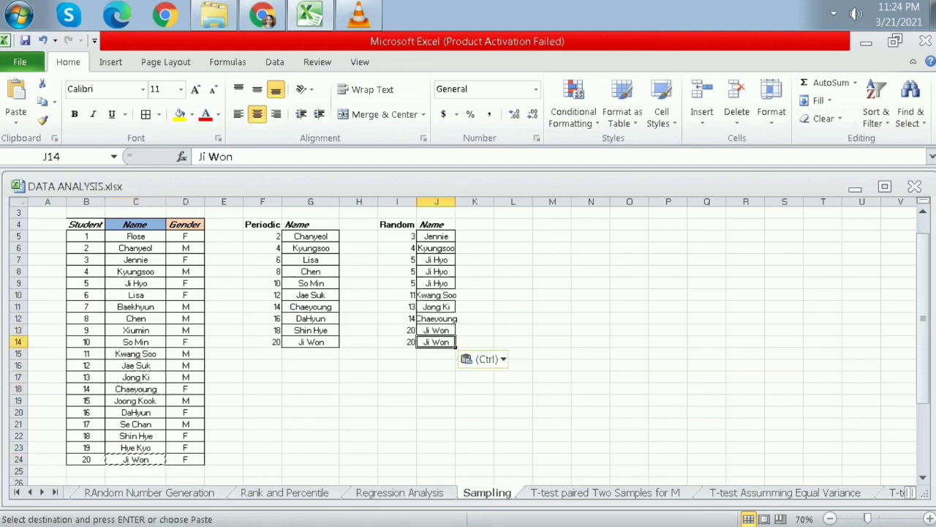
# Widen column J so the names beside the random sample fit
pyautogui.click(474, 389)
pyautogui.moveTo(397, 225); pyautogui.dragTo(450, 342)
pyautogui.click(449, 365)
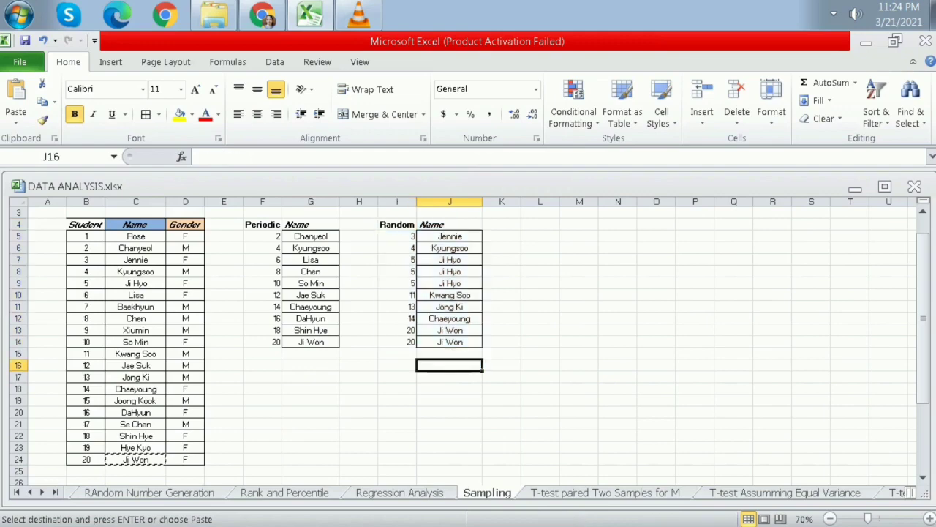
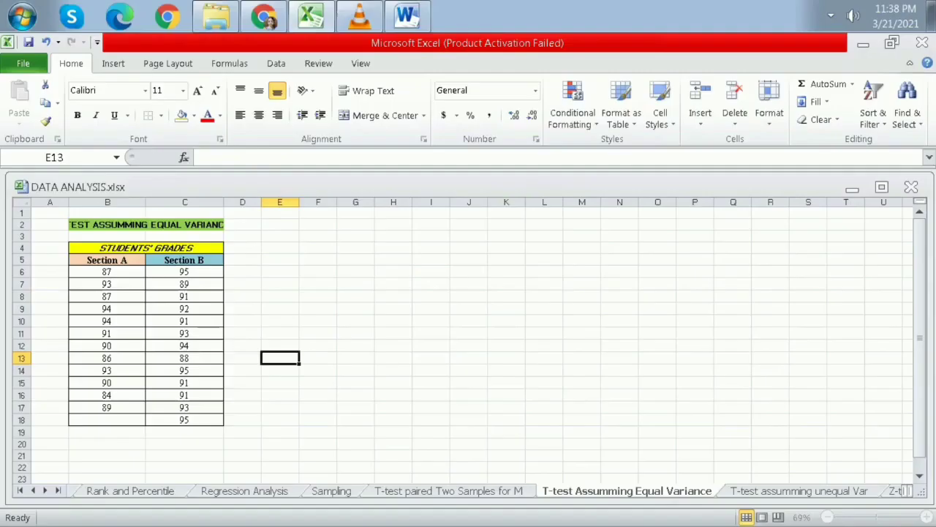
# Widen column C on the T-test Assumming Equal Variance sheet to fit the title, and review the students' grades table
pyautogui.moveTo(224, 201); pyautogui.dragTo(255, 202)
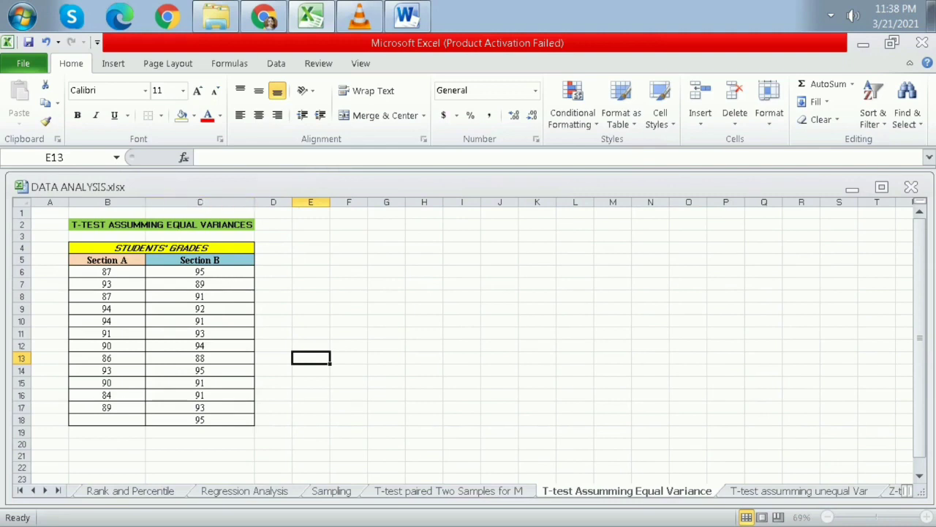
pyautogui.moveTo(161, 247); pyautogui.dragTo(199, 420)
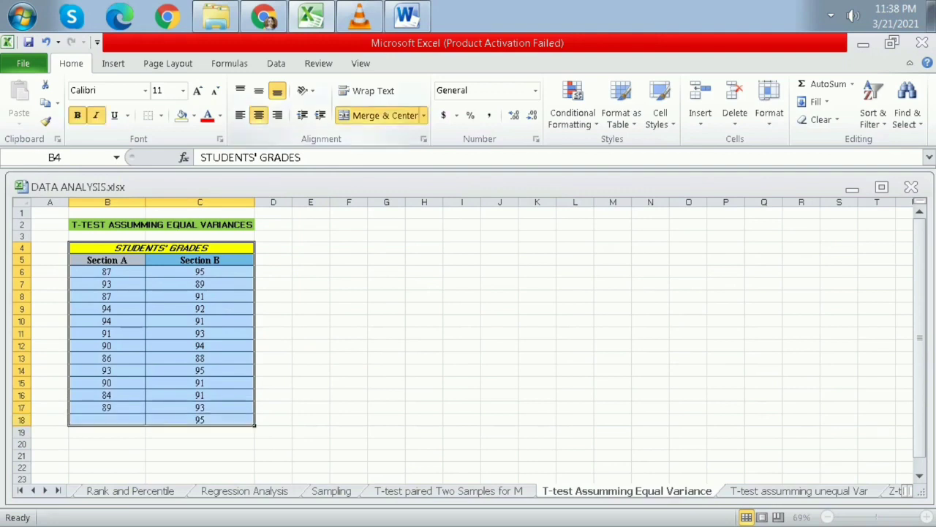
pyautogui.click(273, 307)
pyautogui.click(276, 63)
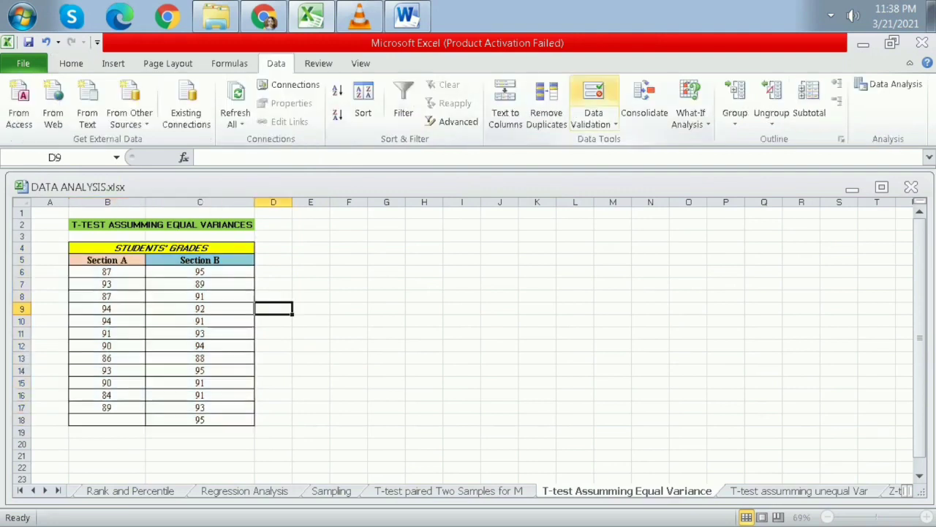
pyautogui.click(888, 83)
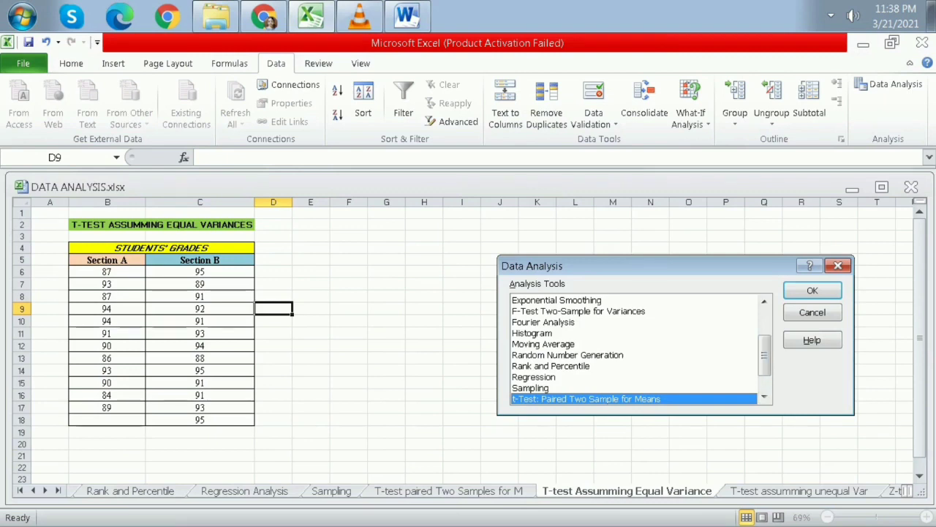
pyautogui.press('Down')
pyautogui.press('Return')
pyautogui.press('Escape')
# Run F-Test Two-Sample for Variances on the Section A and Section B grades, output at E2, and fit the output column widths
pyautogui.press('f')
pyautogui.press('Return')
pyautogui.moveTo(131, 260); pyautogui.dragTo(139, 419)
pyautogui.press('Tab')
pyautogui.moveTo(199, 260); pyautogui.dragTo(200, 419)
pyautogui.press('Return')
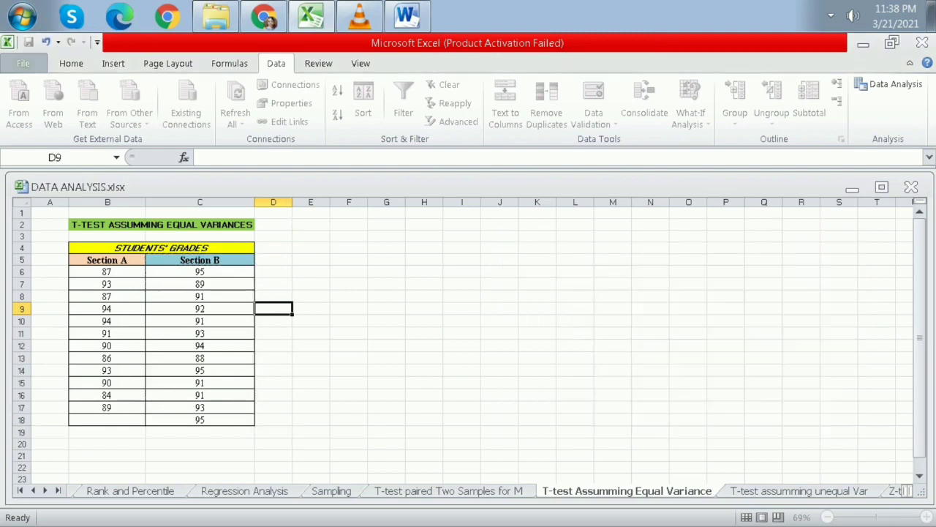
pyautogui.doubleClick(404, 202)
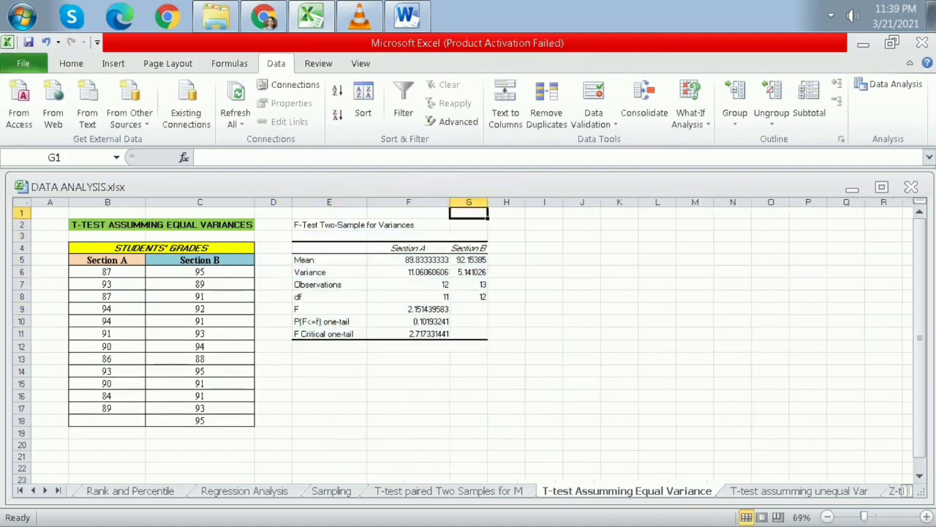
# Fit column G's width and highlight the F and F Critical one-tail rows of the F-test output in yellow
pyautogui.doubleClick(487, 202)
pyautogui.click(624, 371)
pyautogui.click(71, 63)
pyautogui.moveTo(314, 309); pyautogui.dragTo(428, 309)
pyautogui.click(181, 115)
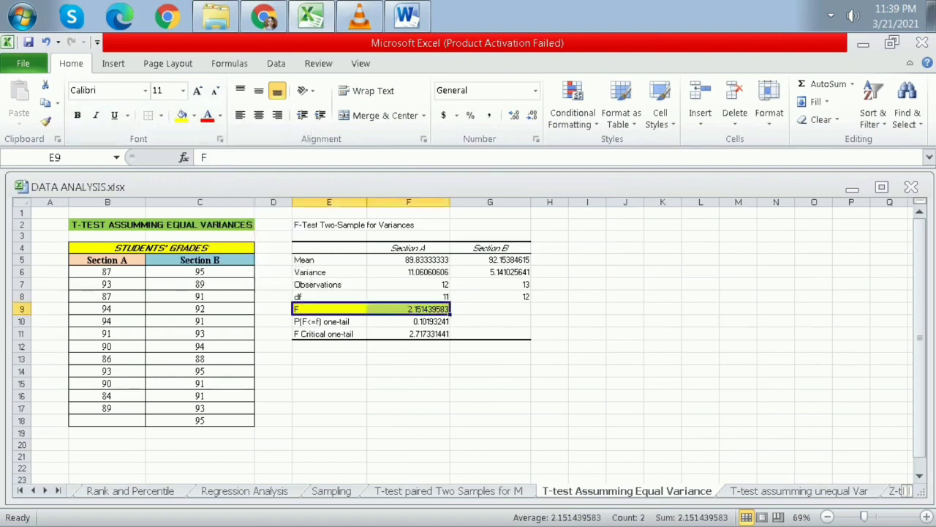
pyautogui.moveTo(315, 333); pyautogui.dragTo(428, 333)
pyautogui.click(181, 114)
pyautogui.click(408, 383)
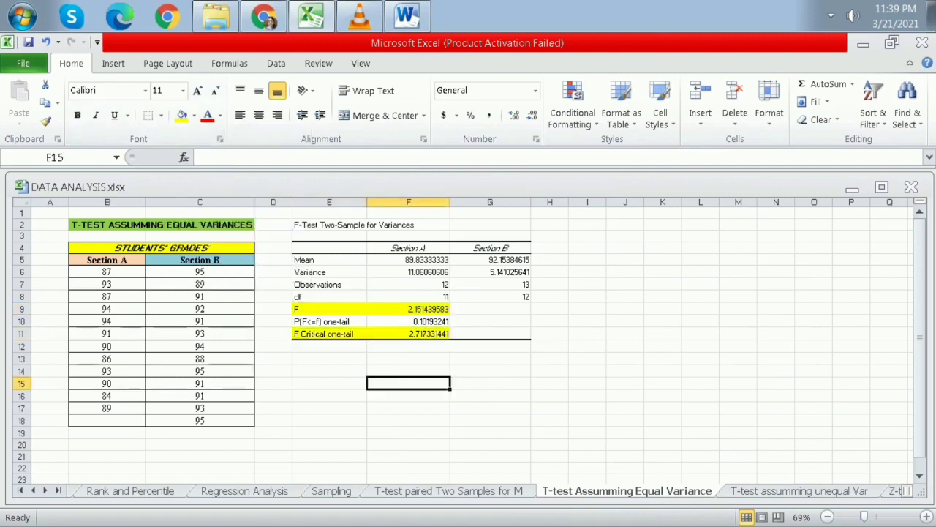
pyautogui.click(408, 334)
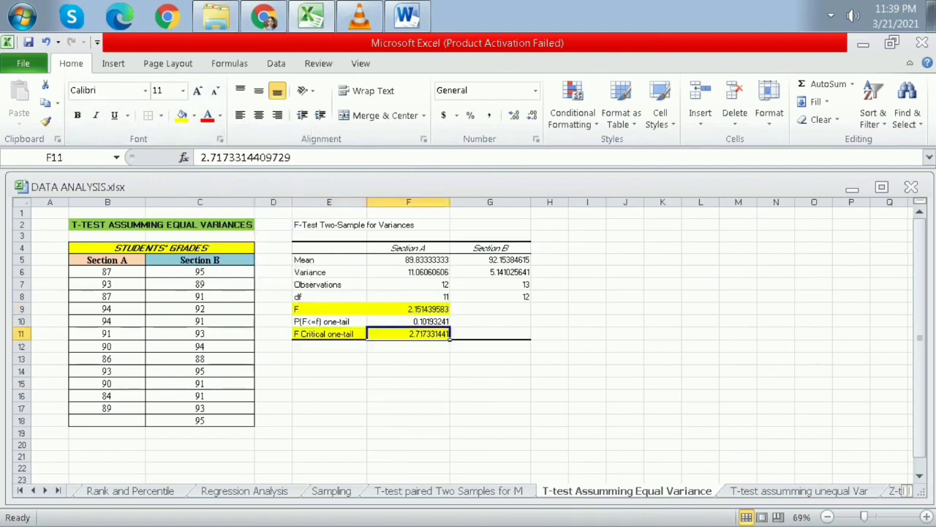
pyautogui.click(408, 383)
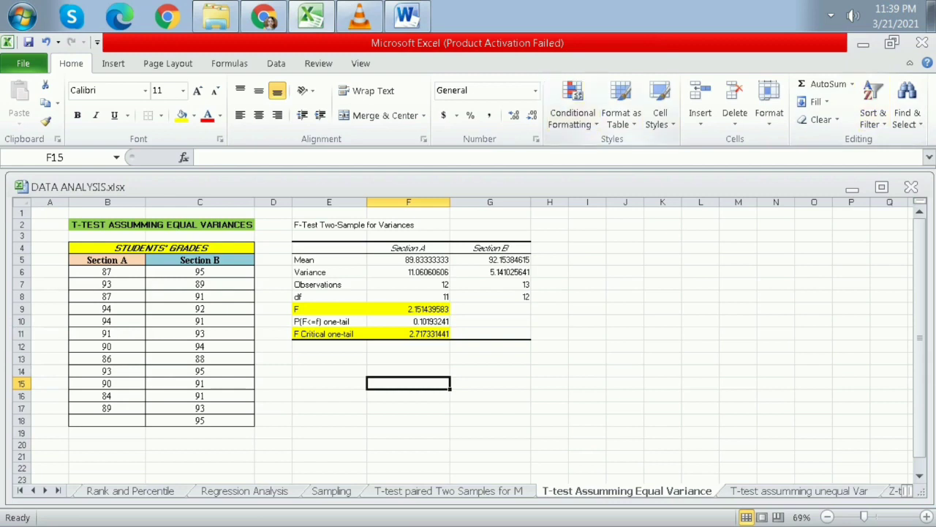
# Set up t-Test: Two-Sample Assuming Equal Variances with ranges B5:B18 and C5:C18 and a hypothesized mean difference of 0
pyautogui.click(276, 62)
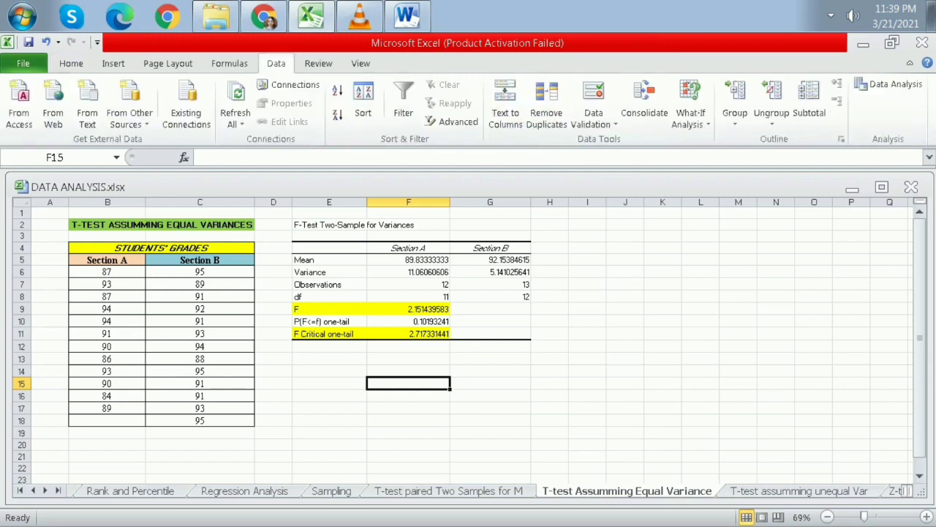
pyautogui.click(889, 84)
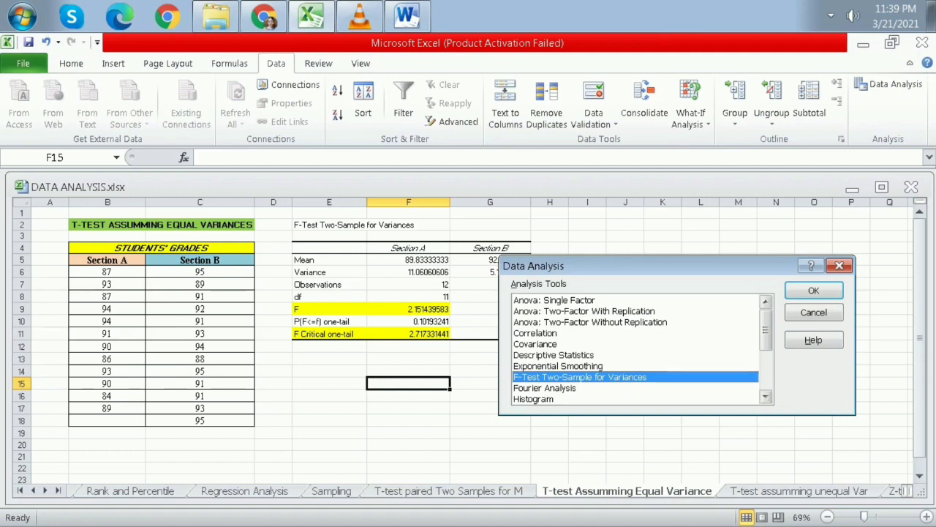
pyautogui.scroll(-3, 636, 349)
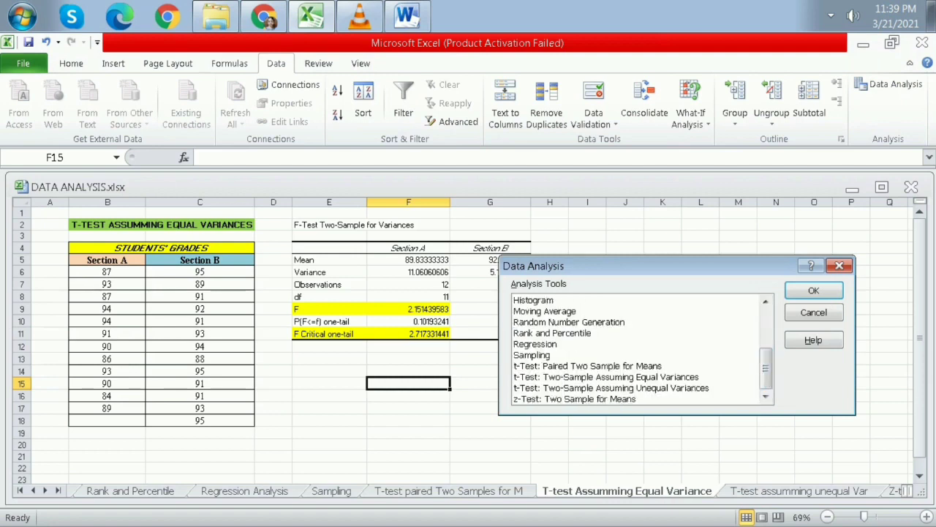
pyautogui.click(606, 376)
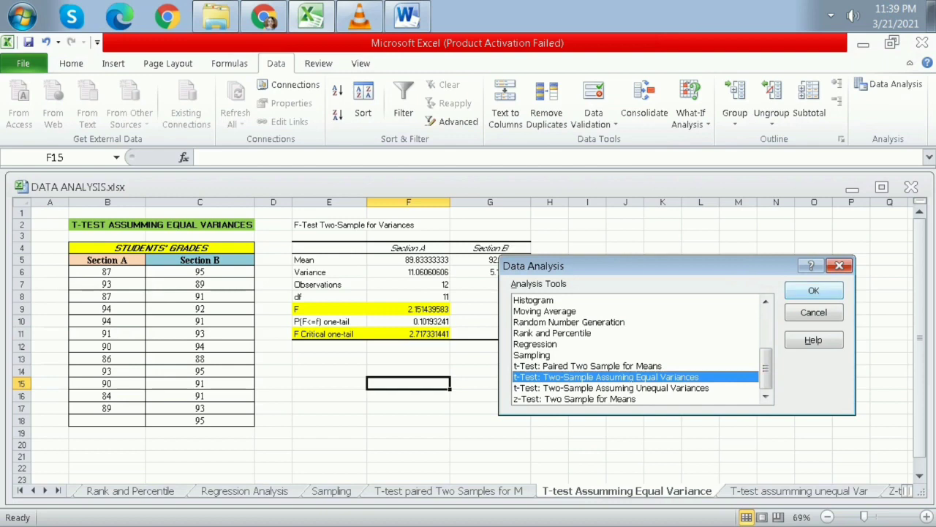
pyautogui.click(813, 290)
pyautogui.moveTo(107, 259); pyautogui.dragTo(135, 419)
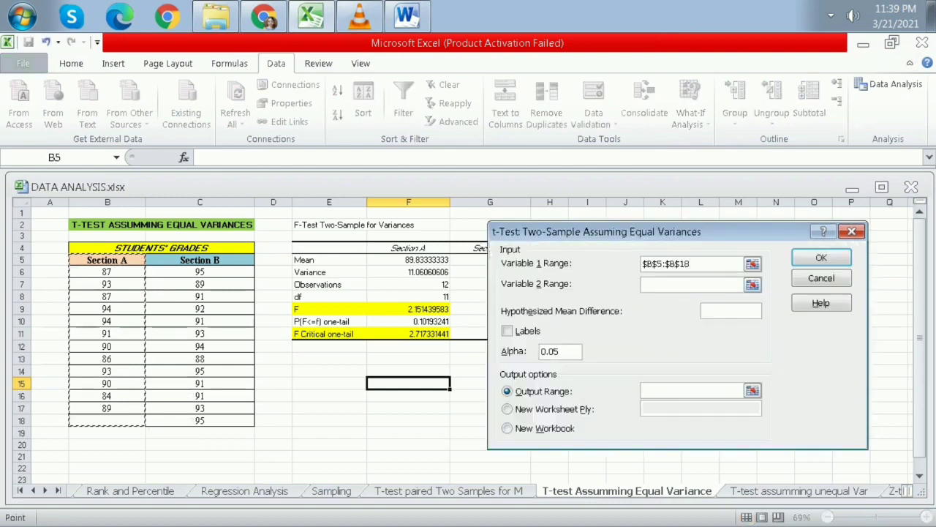
pyautogui.click(691, 283)
pyautogui.moveTo(200, 264); pyautogui.dragTo(200, 419)
pyautogui.click(731, 310)
pyautogui.write('0')
# Include labels, run the equal-variances t-test with output at I2, and widen the output columns to fit
pyautogui.click(508, 331)
pyautogui.click(691, 391)
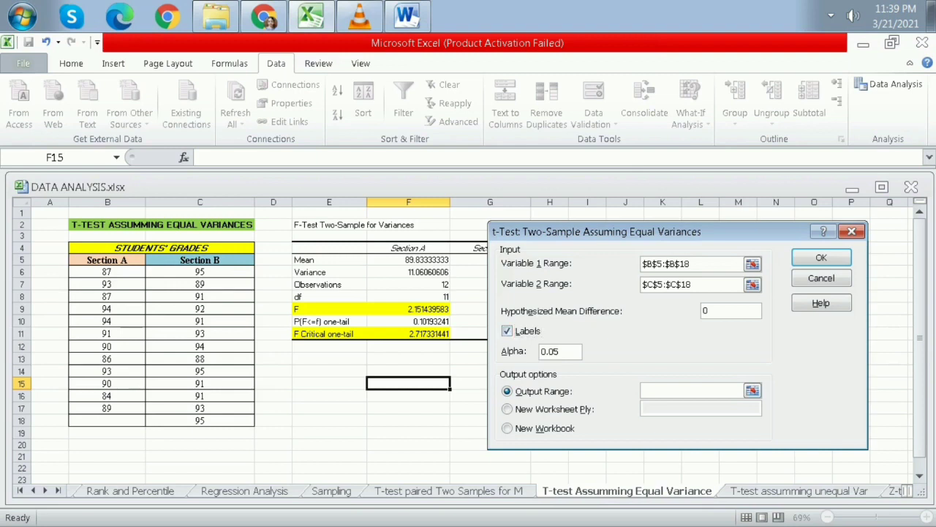
pyautogui.moveTo(596, 232); pyautogui.dragTo(253, 241)
pyautogui.click(588, 225)
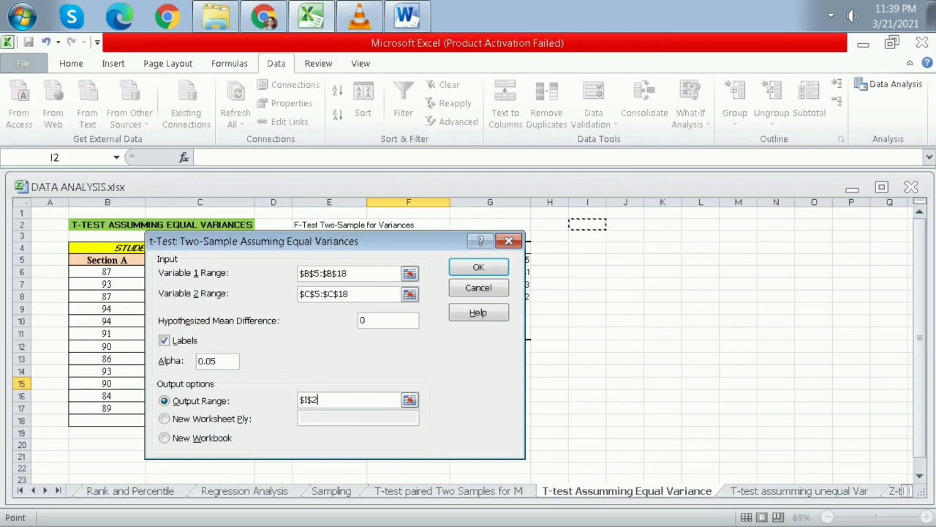
pyautogui.click(478, 268)
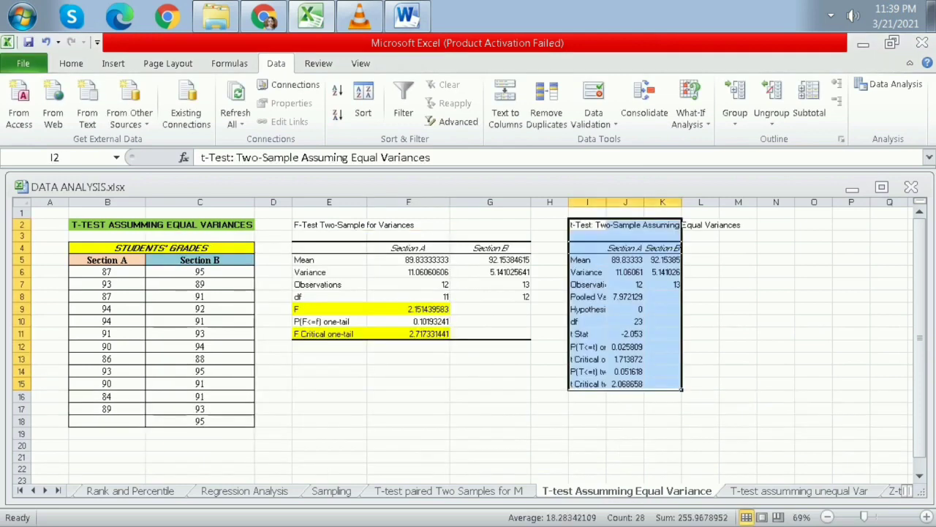
pyautogui.moveTo(606, 202); pyautogui.dragTo(809, 202)
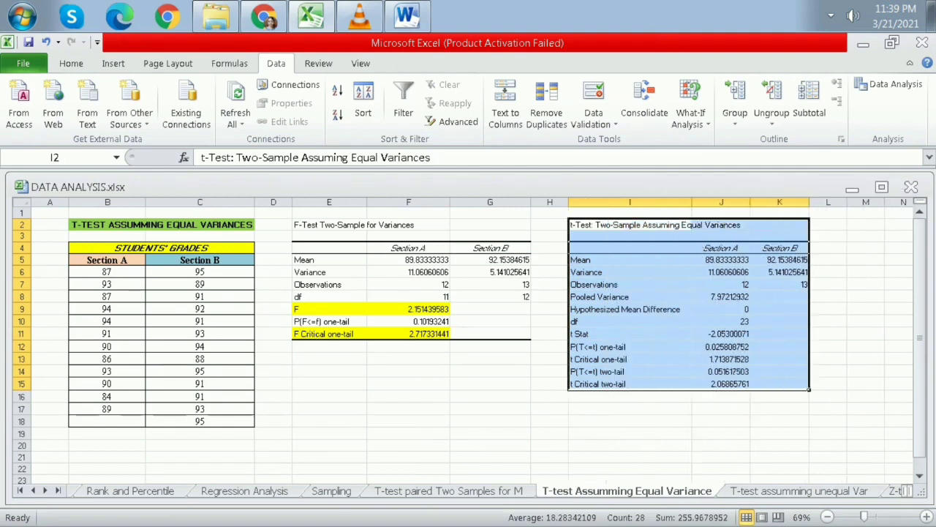
pyautogui.click(827, 347)
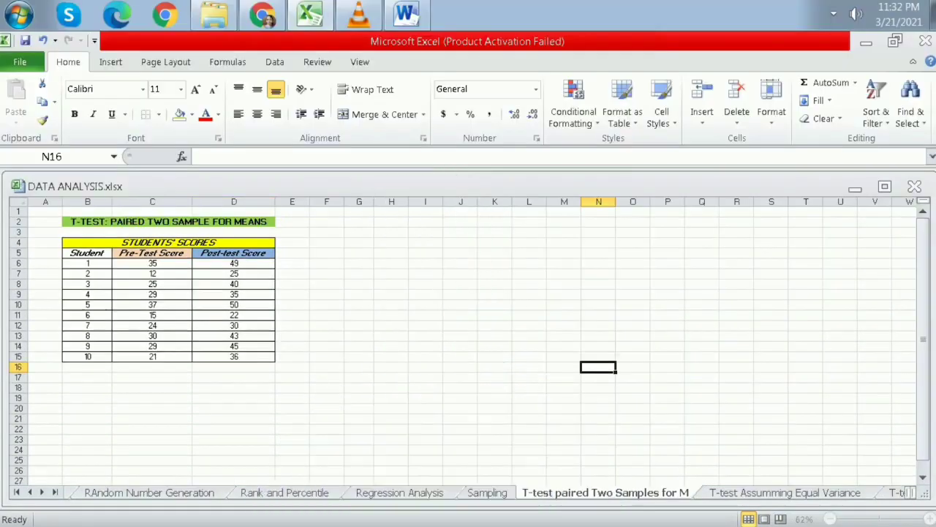
# Set up t-Test: Paired Two Sample for Means with pre-test scores C5:C15, post-test scores D5:D15 and a hypothesized mean difference of 0
pyautogui.moveTo(88, 243); pyautogui.dragTo(235, 357)
pyautogui.click(235, 418)
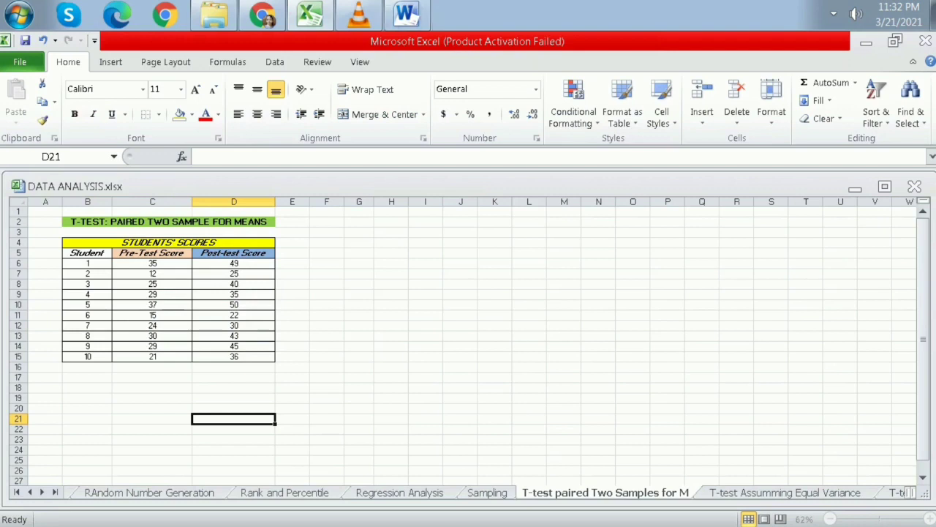
pyautogui.click(274, 63)
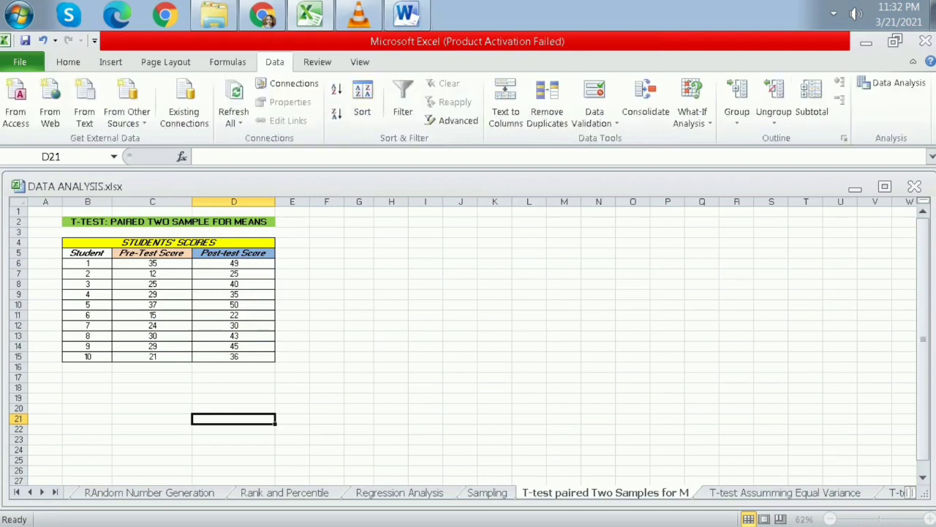
pyautogui.click(892, 83)
pyautogui.moveTo(759, 352); pyautogui.dragTo(759, 373)
pyautogui.click(629, 366)
pyautogui.click(808, 290)
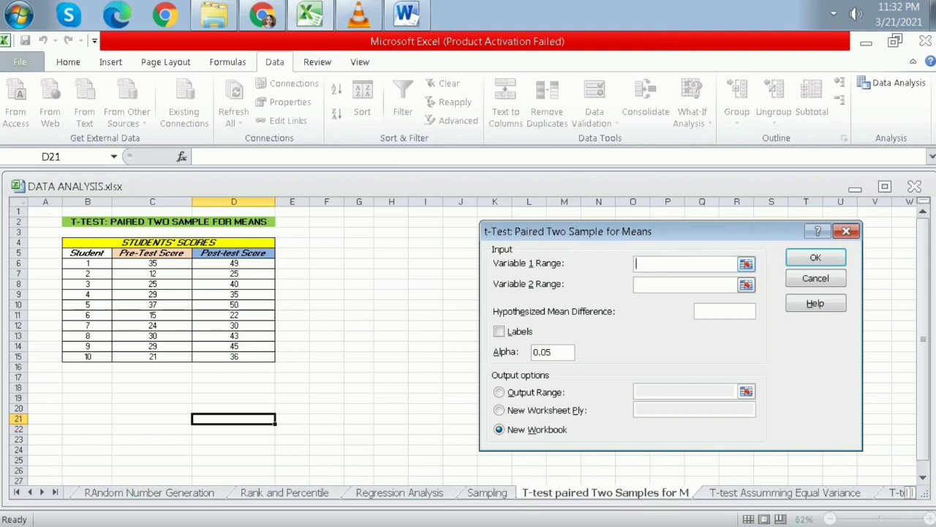
pyautogui.moveTo(152, 252); pyautogui.dragTo(152, 356)
pyautogui.click(685, 284)
pyautogui.moveTo(233, 252); pyautogui.dragTo(271, 360)
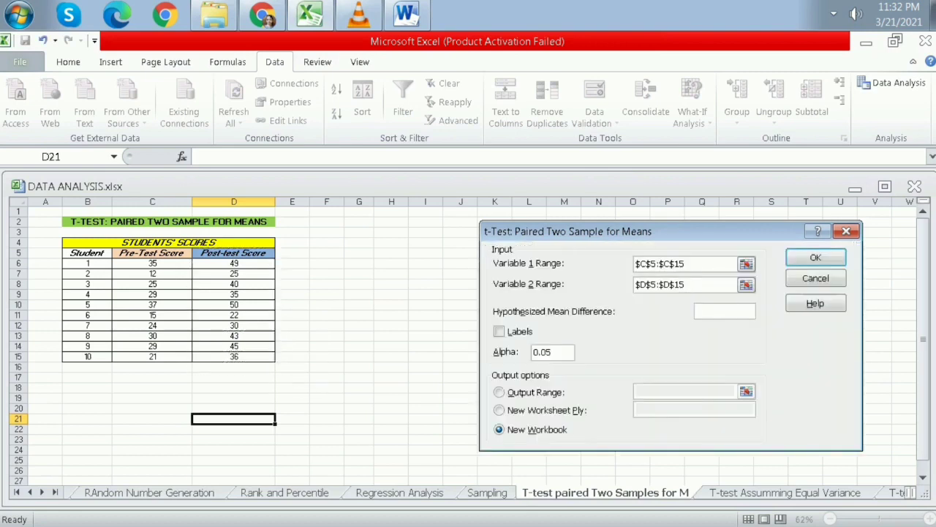
pyautogui.write('0')
# Include labels, run the paired t-test with output at F2, and widen the output columns to fit
pyautogui.click(499, 331)
pyautogui.click(498, 392)
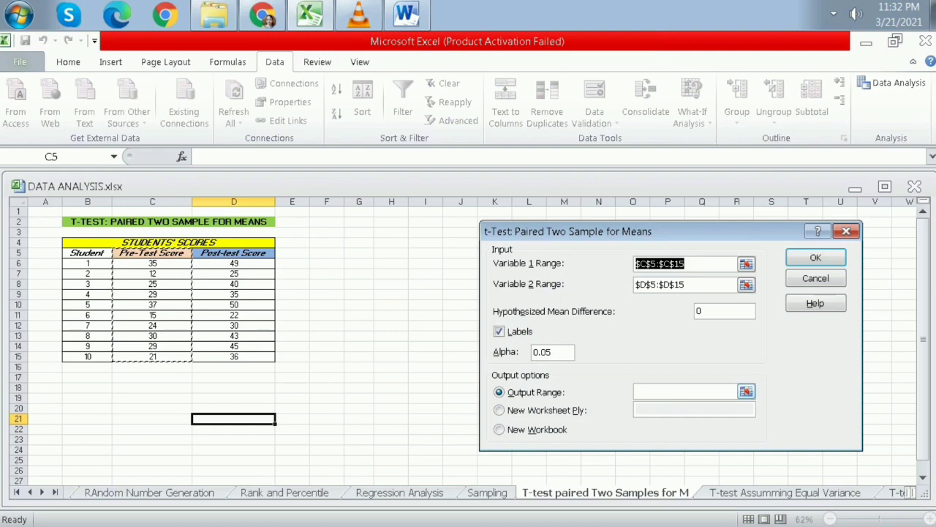
pyautogui.click(685, 392)
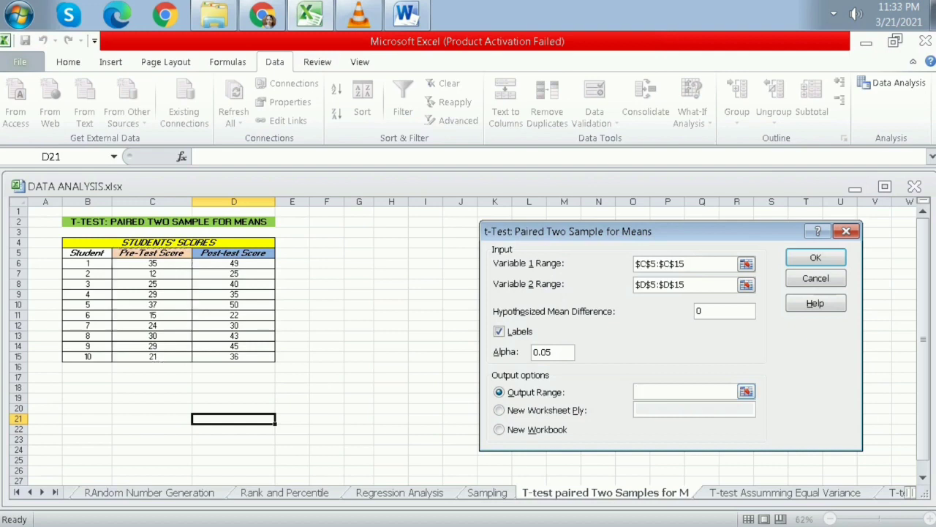
pyautogui.click(327, 222)
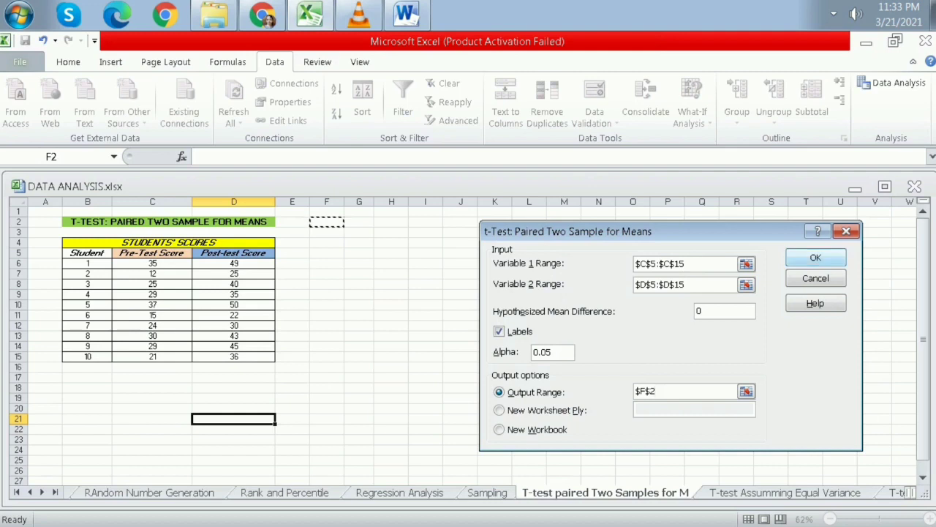
pyautogui.press('Return')
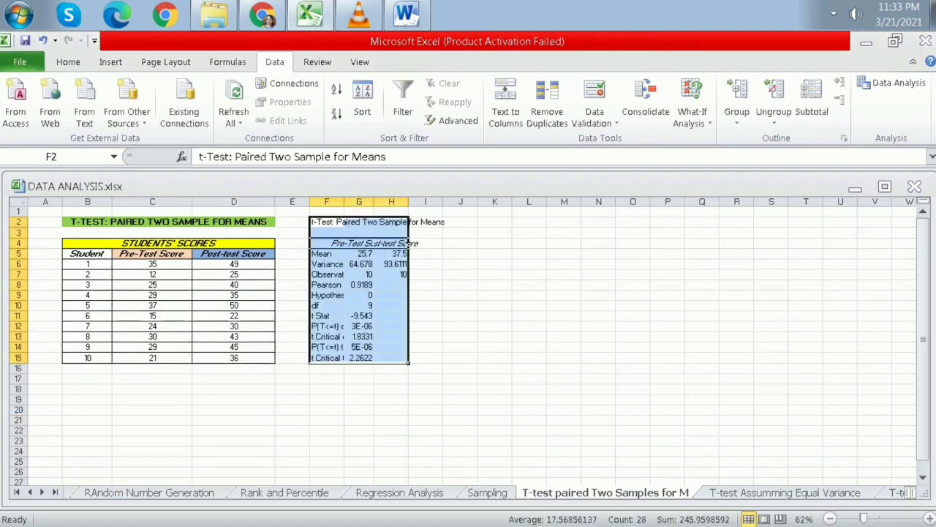
pyautogui.moveTo(343, 202); pyautogui.dragTo(685, 202)
pyautogui.click(415, 210)
pyautogui.click(541, 263)
pyautogui.click(541, 254)
pyautogui.click(625, 253)
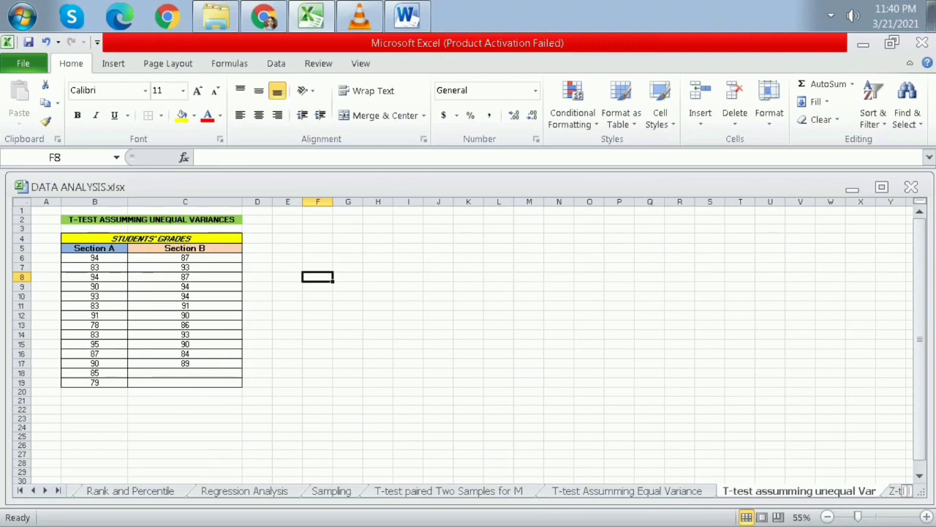
# Run F-Test Two-Sample for Variances on the unequal-variances sheet's Section A and B grades, output at E2, and fit the output columns
pyautogui.moveTo(96, 239); pyautogui.dragTo(184, 383)
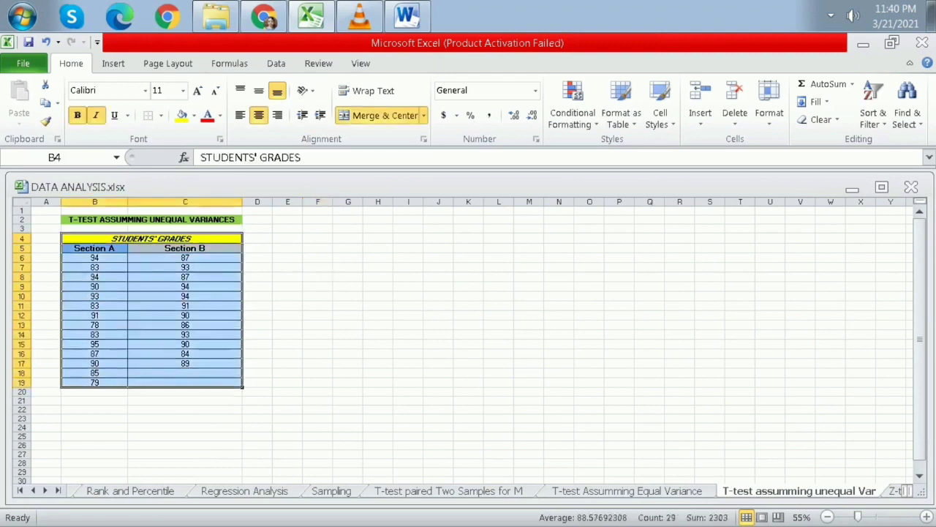
pyautogui.click(288, 334)
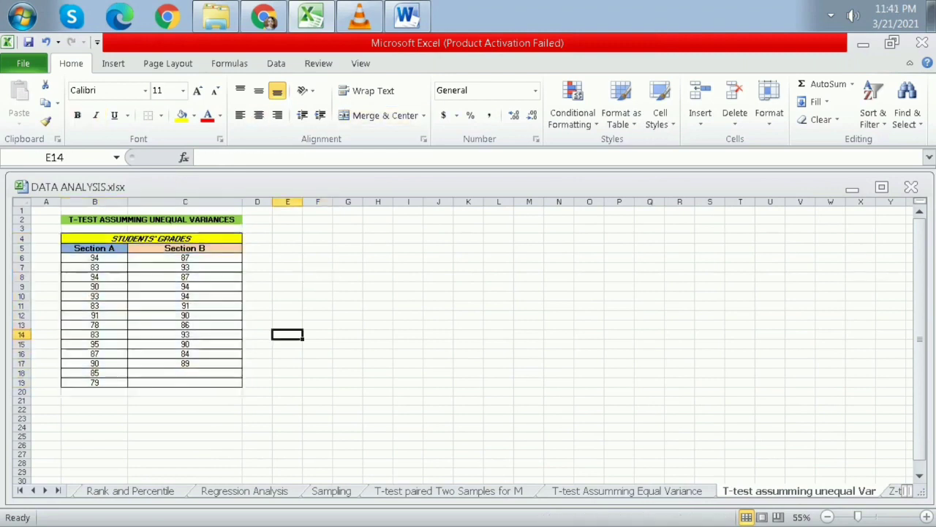
pyautogui.click(276, 63)
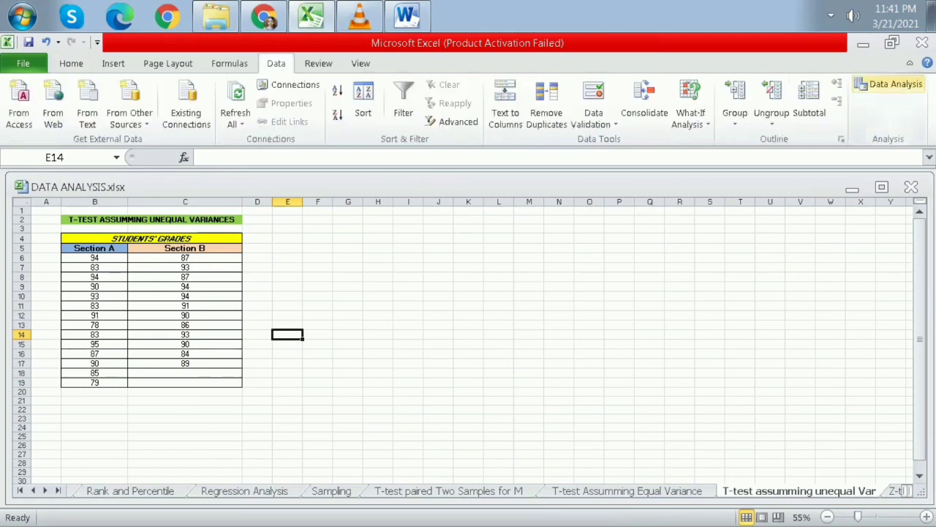
pyautogui.click(888, 84)
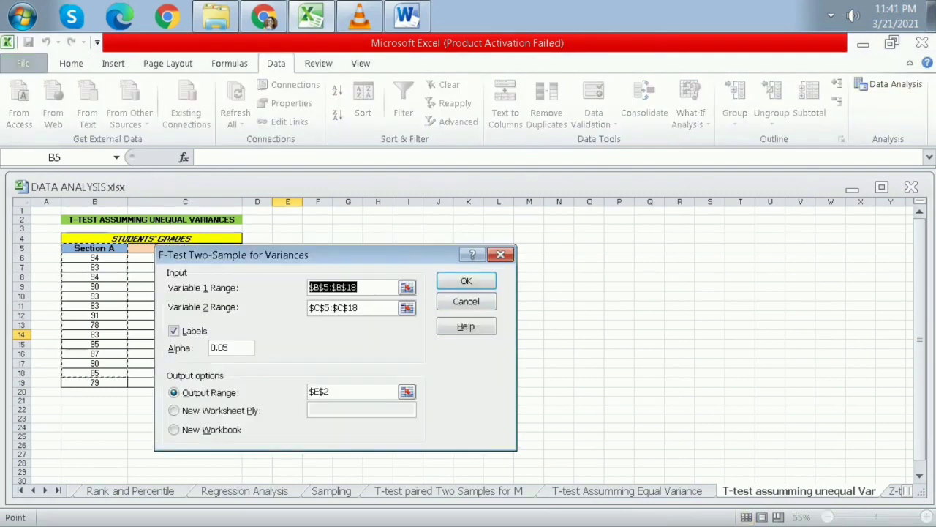
pyautogui.click(648, 272)
pyautogui.moveTo(302, 202); pyautogui.dragTo(349, 201)
pyautogui.moveTo(379, 202); pyautogui.dragTo(453, 202)
pyautogui.click(376, 287)
# Highlight the F and F Critical one-tail rows, E9:F9 and E11:F11, in yellow on the unequal-variances sheet
pyautogui.click(71, 63)
pyautogui.moveTo(311, 288); pyautogui.dragTo(376, 287)
pyautogui.click(181, 115)
pyautogui.moveTo(311, 307); pyautogui.dragTo(376, 307)
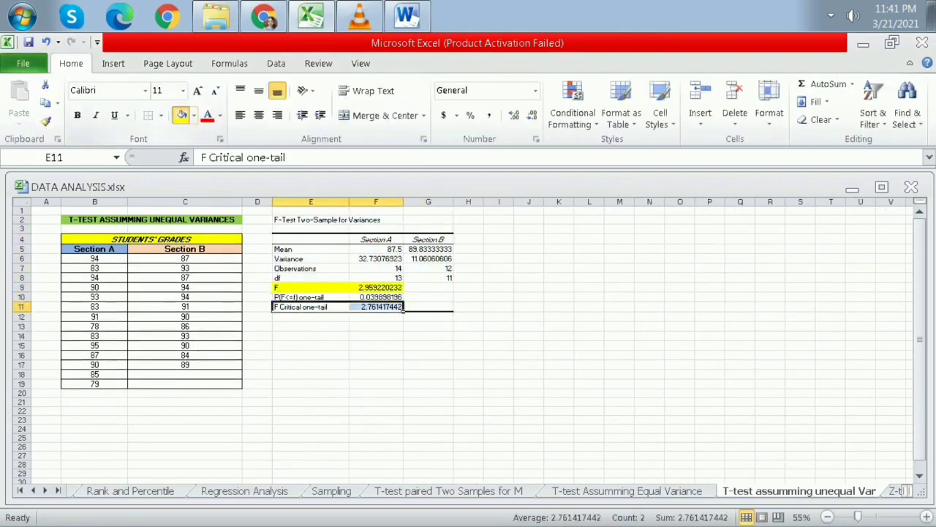
pyautogui.click(182, 116)
pyautogui.click(375, 420)
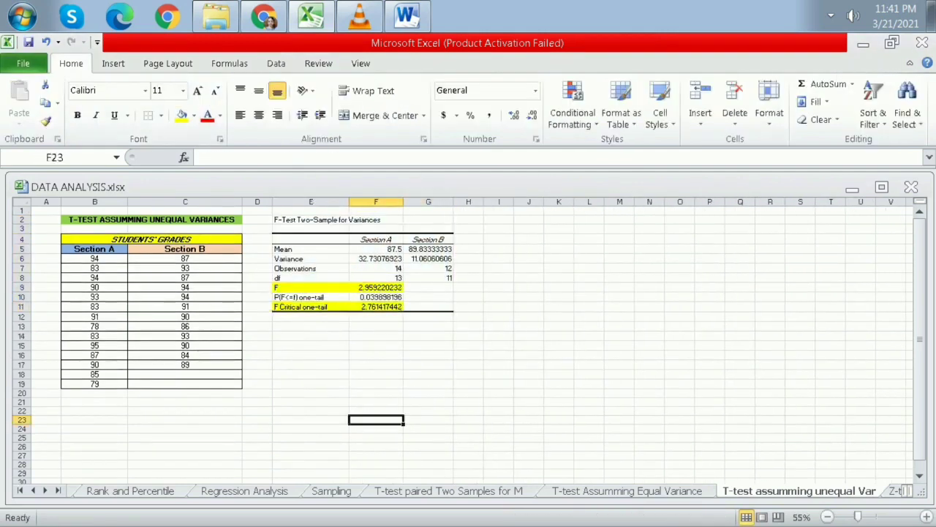
pyautogui.click(468, 355)
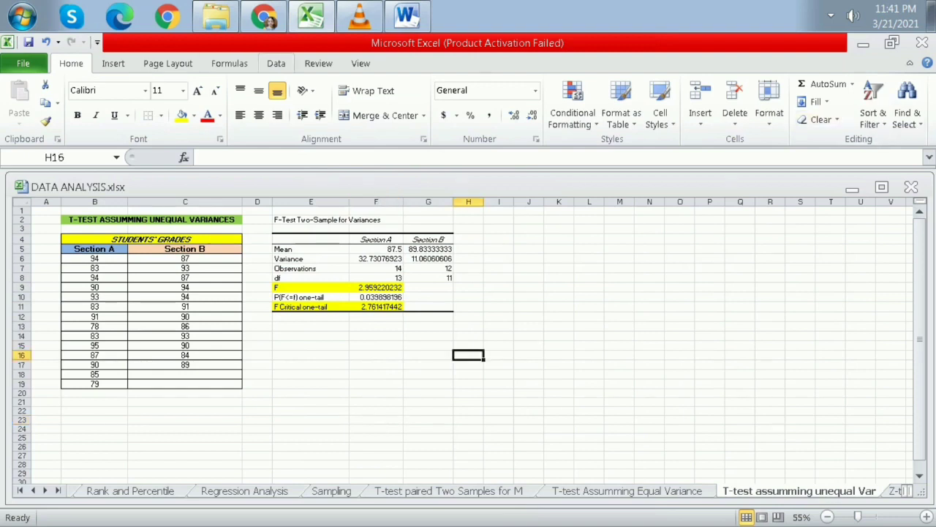
# Set up t-Test: Two-Sample Assuming Unequal Variances with Section A grades B5:B19, Section B grades C5:C19 and a hypothesized mean difference of 0
pyautogui.click(276, 64)
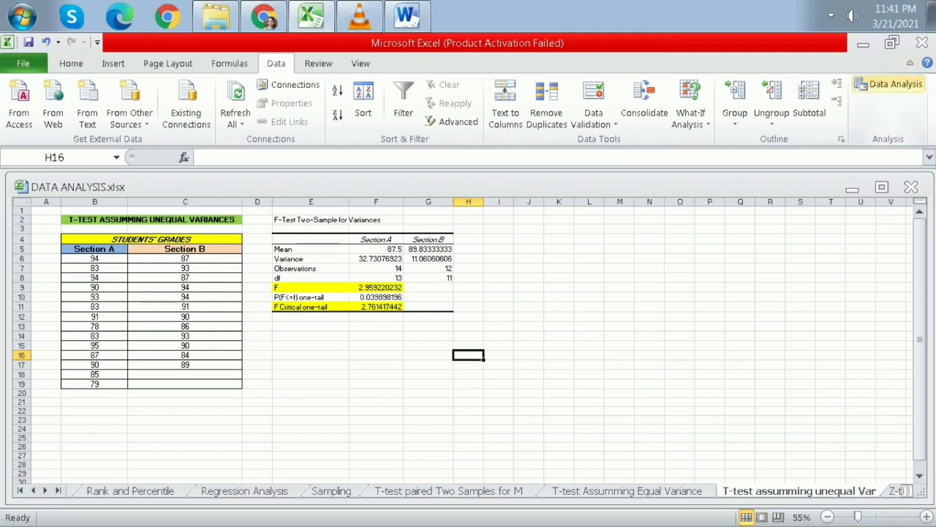
pyautogui.click(889, 84)
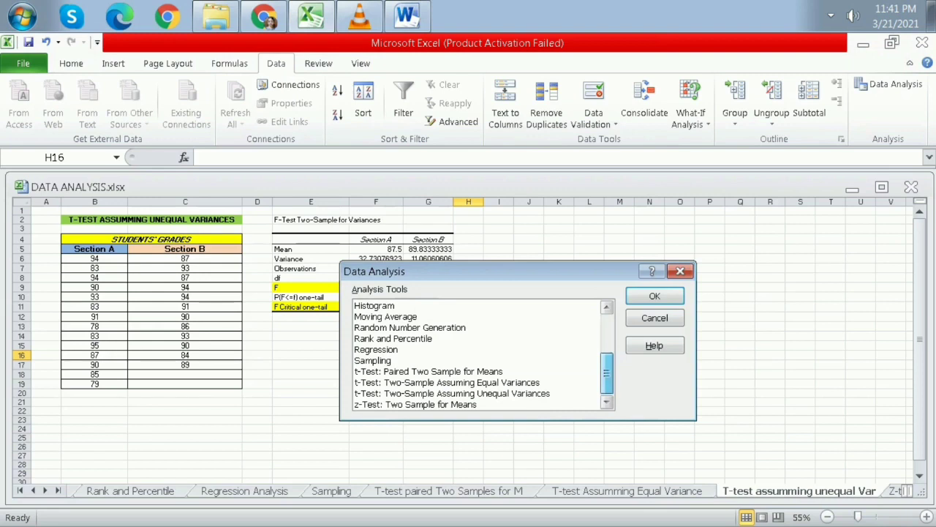
pyautogui.click(451, 393)
pyautogui.click(654, 295)
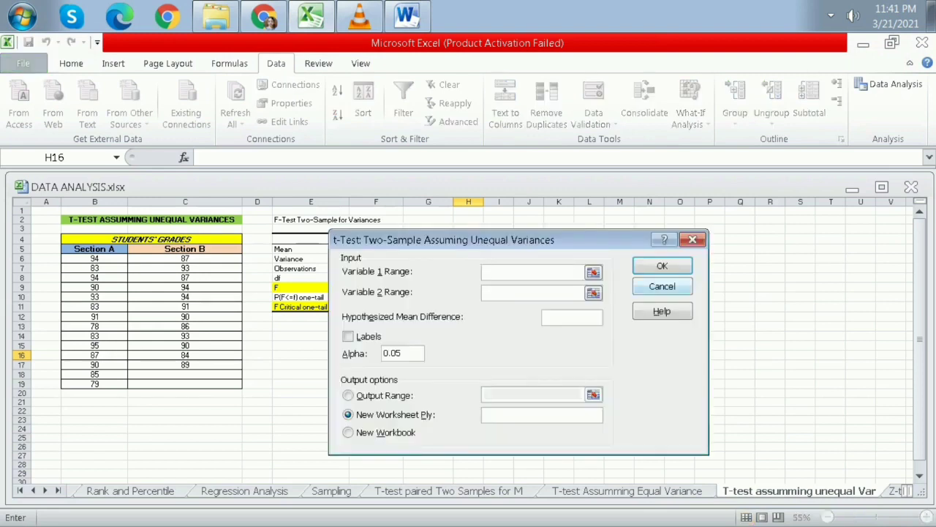
pyautogui.moveTo(95, 249); pyautogui.dragTo(109, 383)
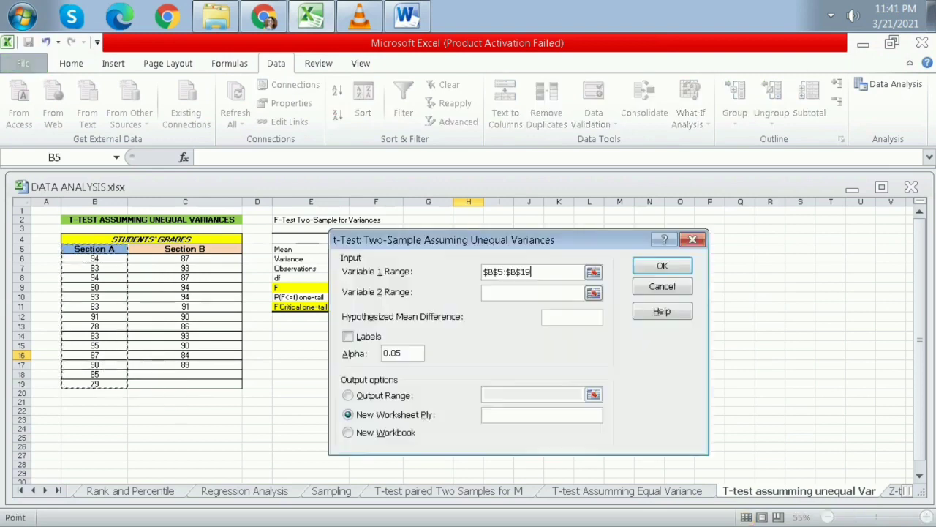
pyautogui.click(521, 293)
pyautogui.moveTo(220, 249); pyautogui.dragTo(224, 383)
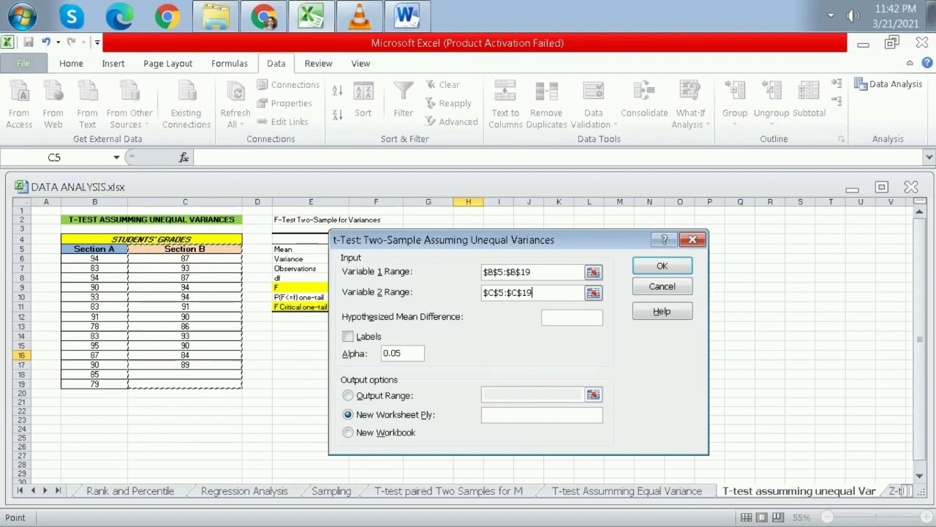
pyautogui.click(572, 317)
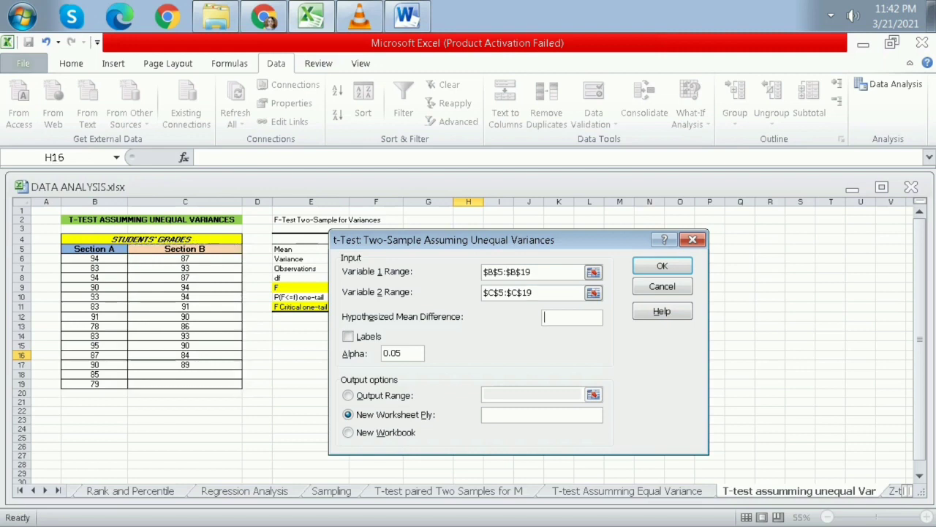
# Include labels, run the unequal-variances t-test with output at I2, and widen the output columns to fit
pyautogui.hotkey('alt', 'l')
pyautogui.hotkey('alt', 'o')
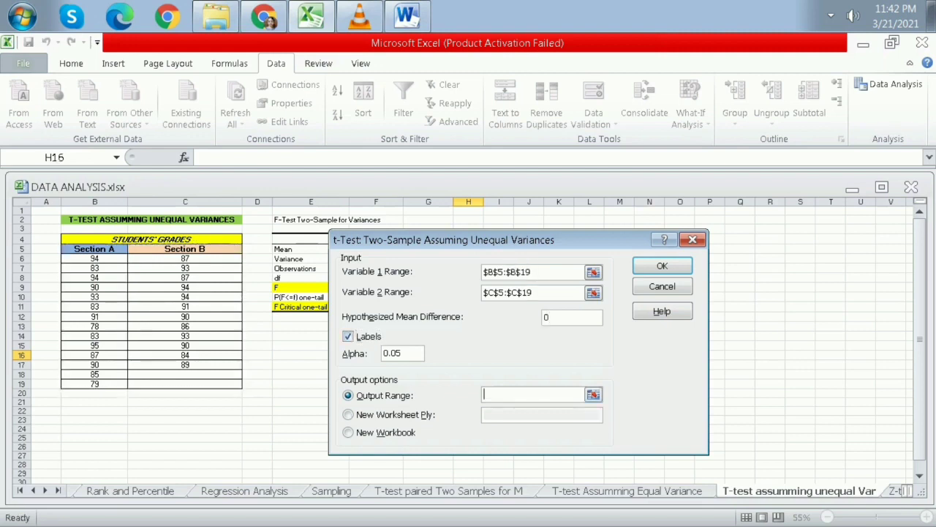
pyautogui.moveTo(439, 239); pyautogui.dragTo(279, 278)
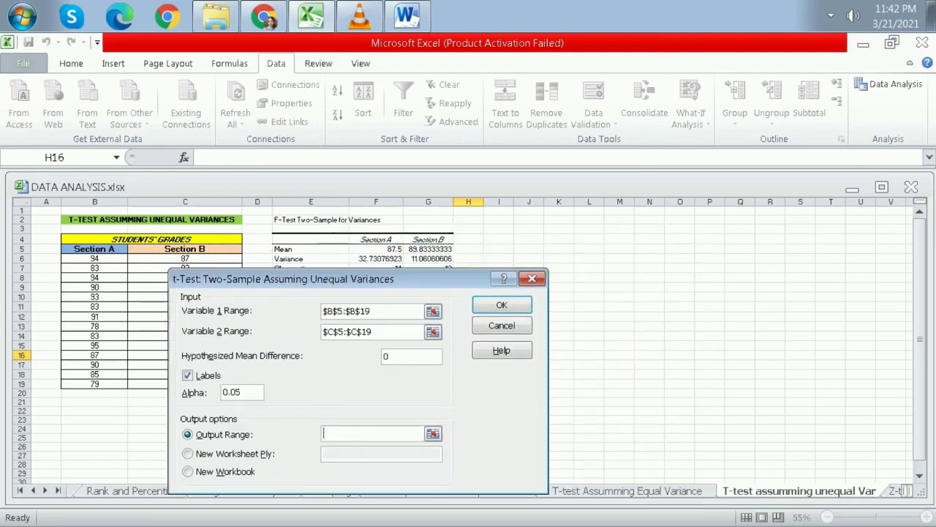
pyautogui.click(498, 219)
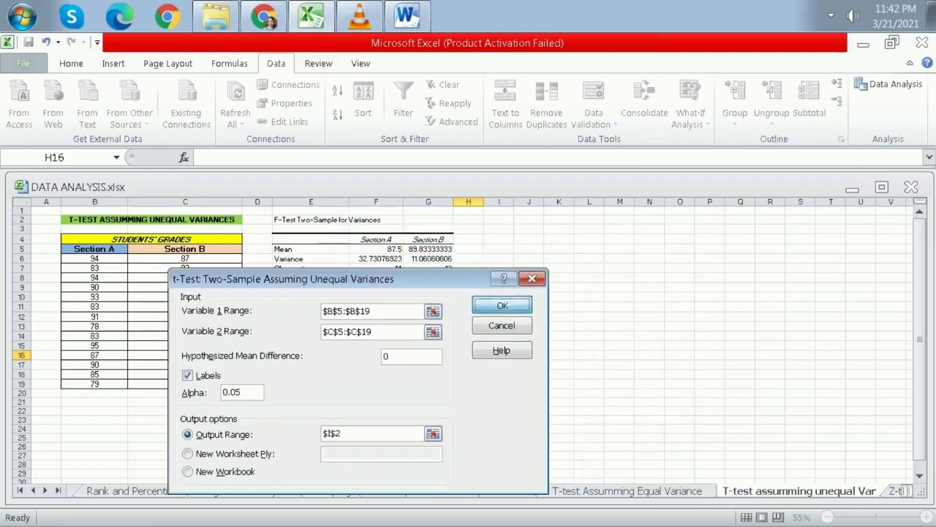
pyautogui.click(501, 304)
pyautogui.moveTo(513, 202); pyautogui.dragTo(734, 202)
pyautogui.click(760, 349)
pyautogui.click(538, 438)
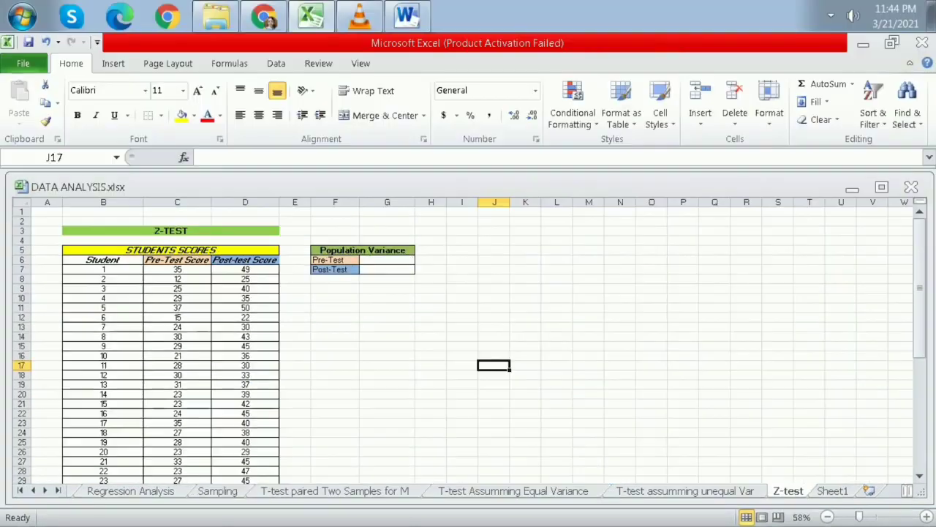
pyautogui.scroll(-13, 468, 336)
pyautogui.scroll(6, 468, 337)
pyautogui.scroll(7, 468, 336)
pyautogui.click(276, 63)
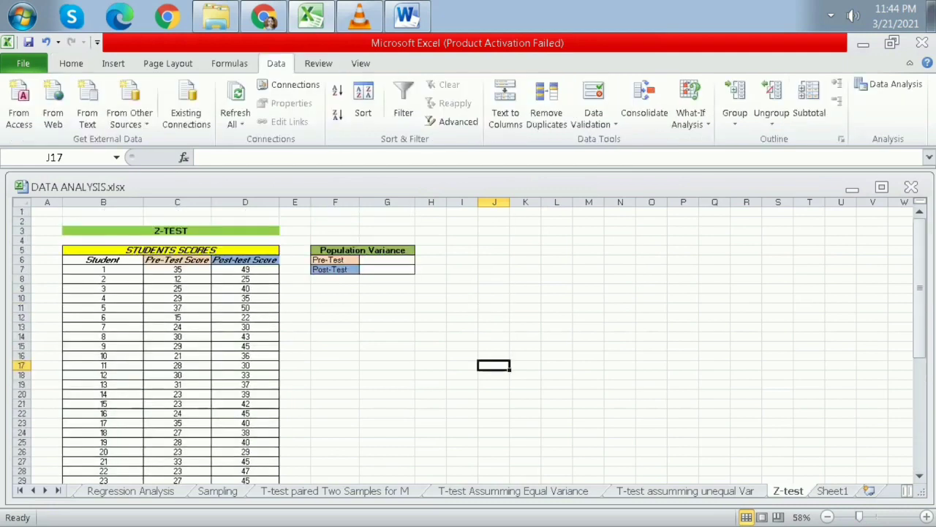
pyautogui.click(889, 83)
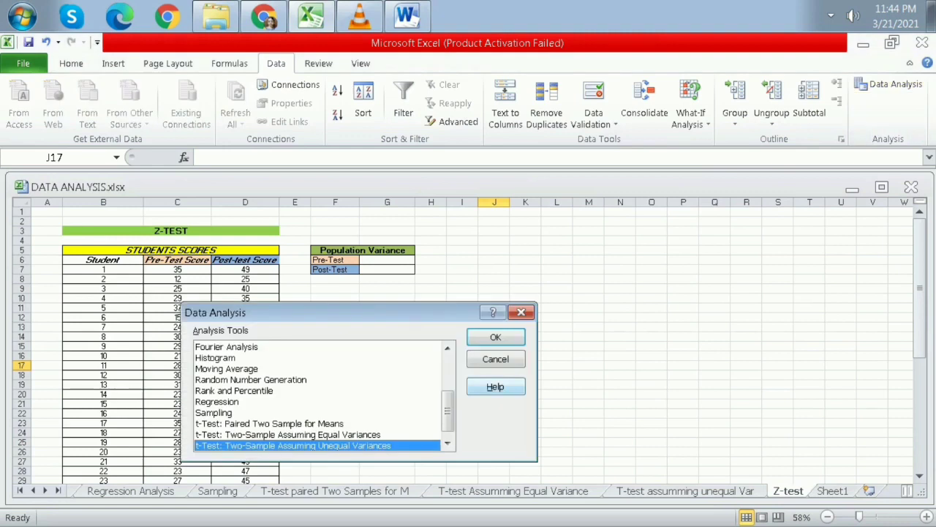
pyautogui.click(448, 443)
pyautogui.click(292, 445)
pyautogui.click(496, 337)
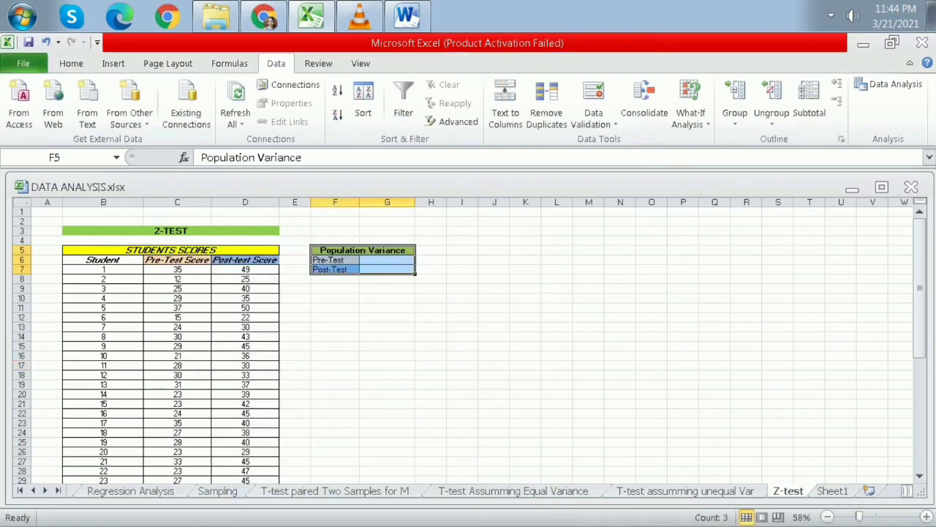
pyautogui.click(387, 307)
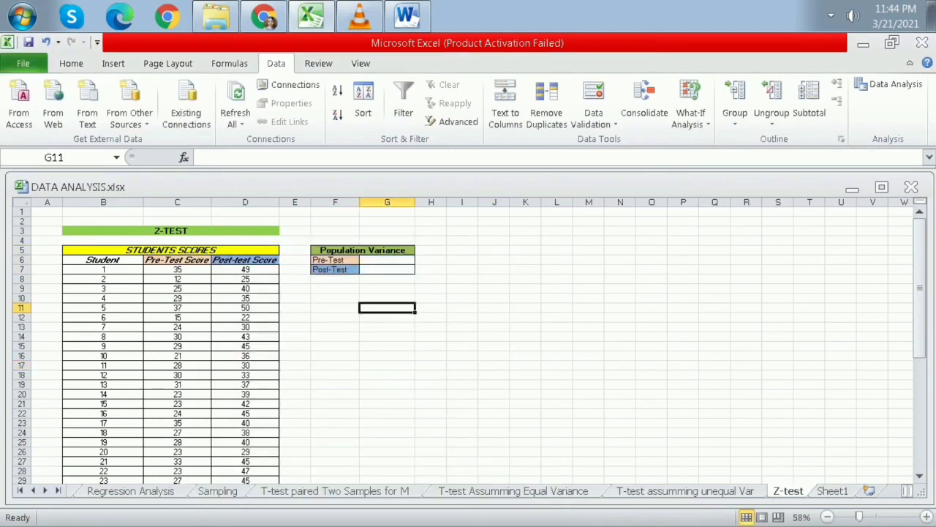
# Calculate the pre-test population variance in G6 with VAR.P over the scores C7:C46
pyautogui.click(387, 260)
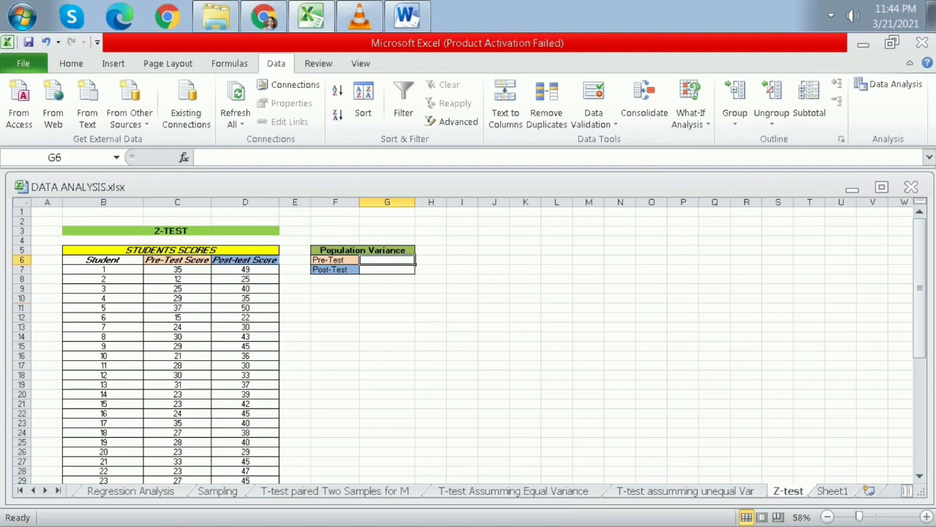
pyautogui.write('=')
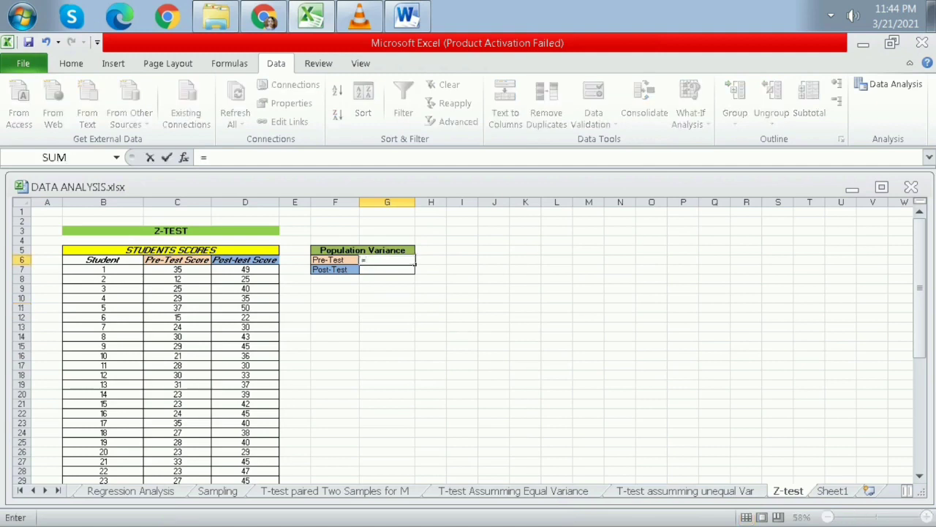
pyautogui.write('Var')
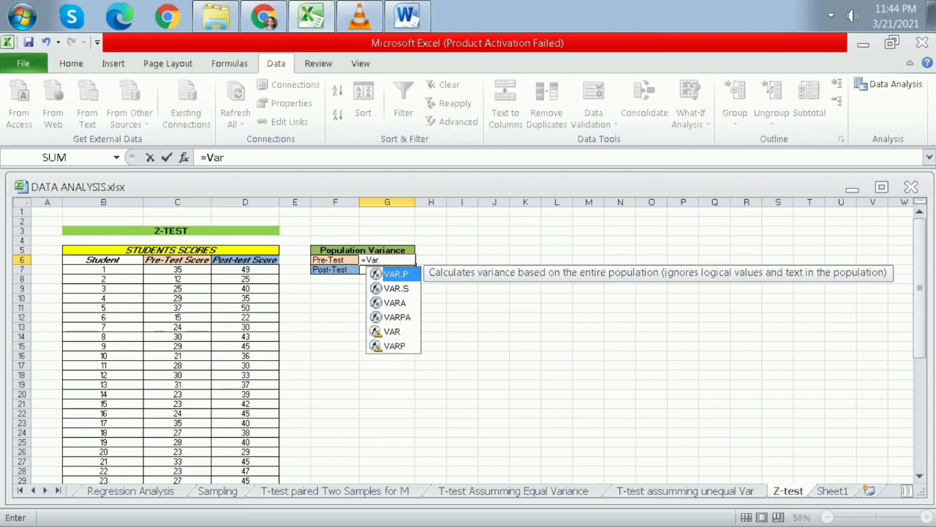
pyautogui.press('Tab')
pyautogui.moveTo(177, 269); pyautogui.dragTo(197, 480)
pyautogui.scroll(5, 197, 439)
pyautogui.scroll(3, 170, 344)
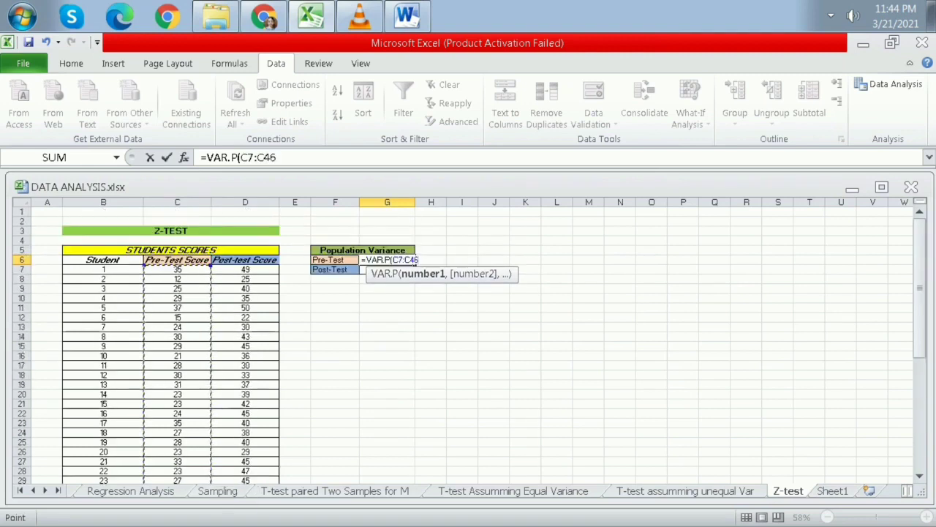
pyautogui.press('Return')
# Calculate the post-test population variance in G7 with VAR.P over the scores D7:D46
pyautogui.write('=var')
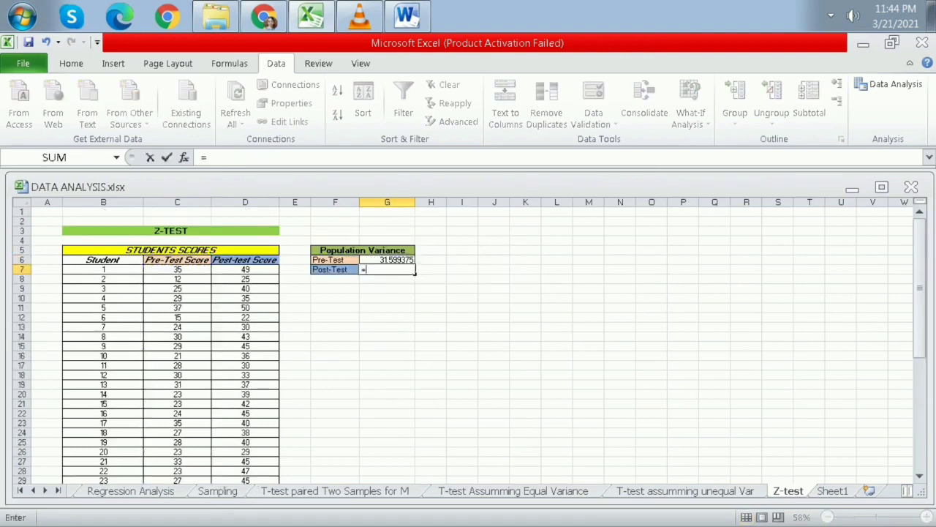
pyautogui.press('Tab')
pyautogui.moveTo(245, 269); pyautogui.dragTo(245, 480)
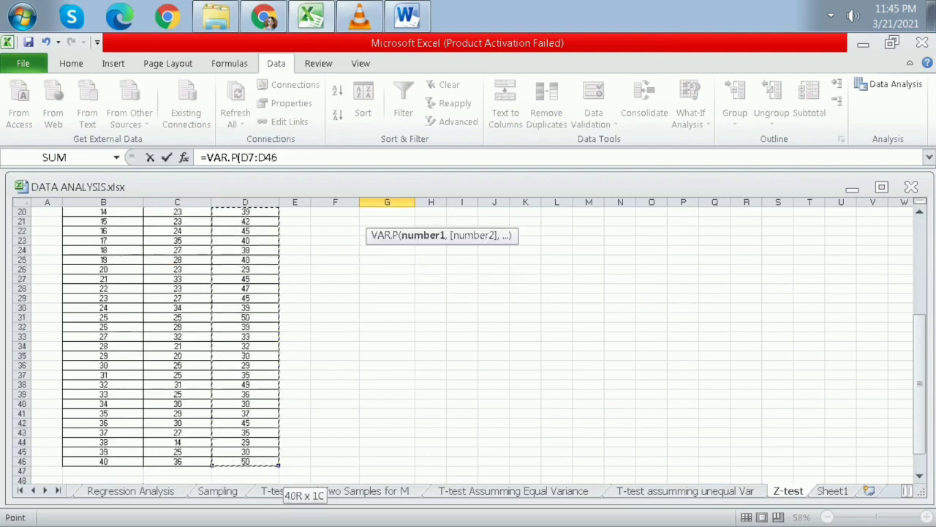
pyautogui.scroll(8, 245, 439)
pyautogui.press('Return')
pyautogui.click(431, 346)
# Reduce the two population variances in G6:G7 to two decimal places
pyautogui.moveTo(387, 260)
pyautogui.mouseDown()
pyautogui.moveTo(387, 279)
pyautogui.moveTo(387, 270)
pyautogui.mouseUp()
pyautogui.click(71, 64)
pyautogui.click(532, 115)
pyautogui.click(531, 115)
pyautogui.click(532, 115)
pyautogui.click(532, 115)
pyautogui.click(494, 278)
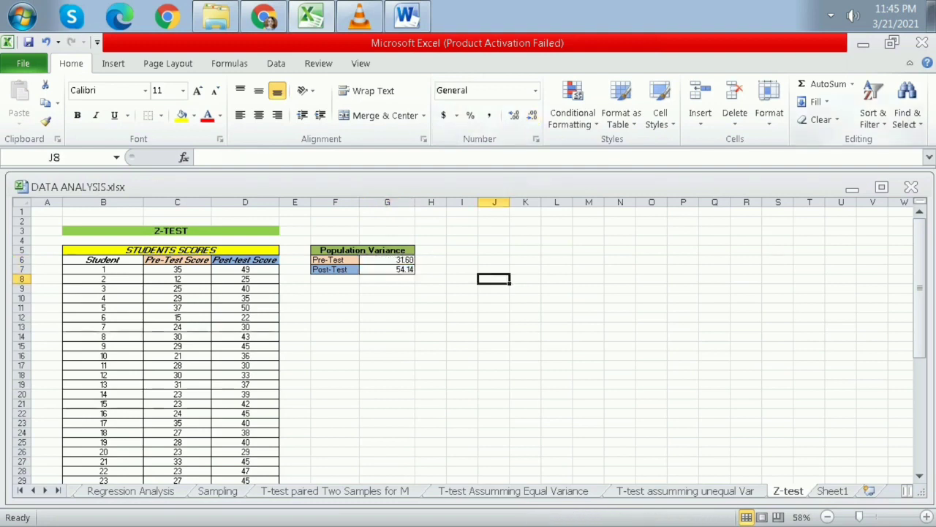
# Start z-Test: Two Sample for Means with pre-test scores C6:C46 as variable 1 and post-test scores D6:D46 as variable 2
pyautogui.click(276, 64)
pyautogui.click(889, 84)
pyautogui.moveTo(366, 313); pyautogui.dragTo(673, 230)
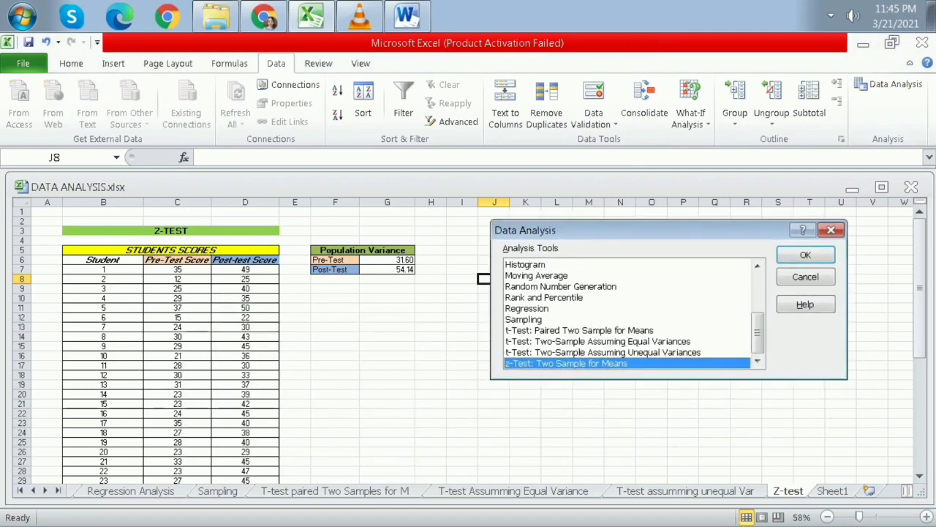
pyautogui.press('Return')
pyautogui.moveTo(177, 260); pyautogui.dragTo(177, 462)
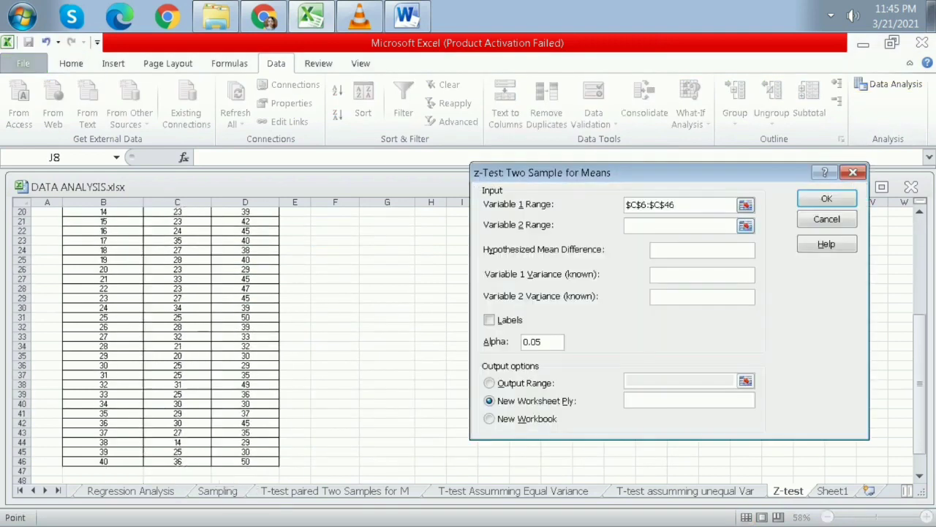
pyautogui.click(679, 225)
pyautogui.scroll(5, 245, 329)
pyautogui.moveTo(245, 223); pyautogui.dragTo(271, 462)
# Set the z-test's hypothesized mean difference to 0 and known variances to 31.60 and 54.14, and include labels
pyautogui.click(688, 250)
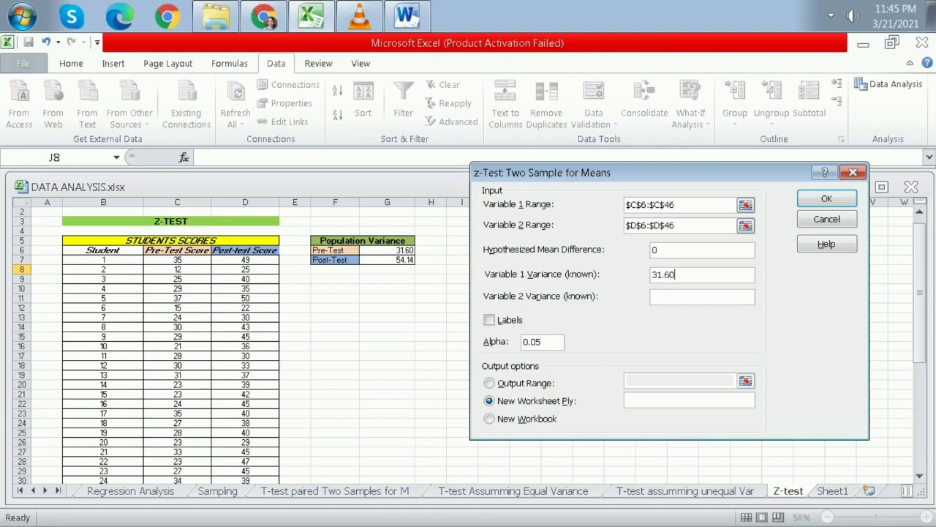
pyautogui.write('54.14')
pyautogui.click(489, 319)
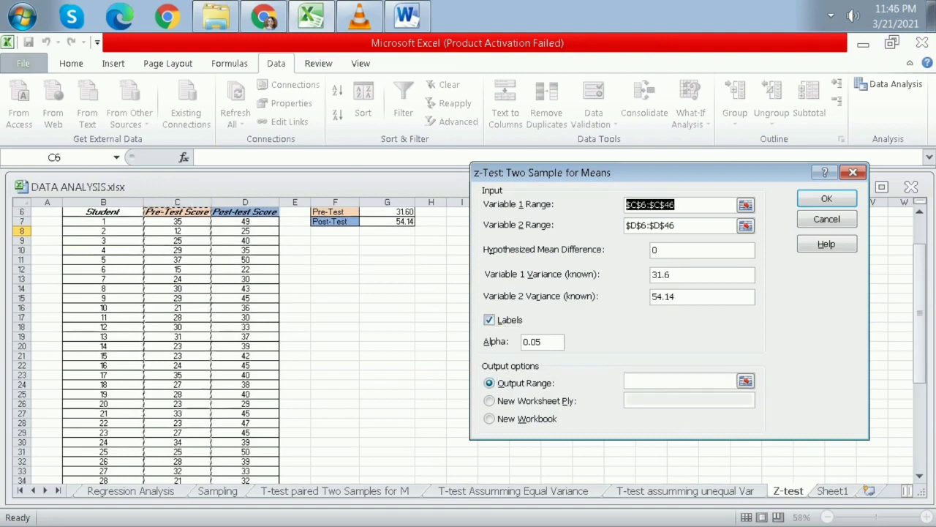
# Run the z-test with its output starting in column J beside the population variance table, and widen the output columns to fit
pyautogui.click(681, 382)
pyautogui.moveTo(658, 172); pyautogui.dragTo(244, 203)
pyautogui.scroll(2, 656, 246)
pyautogui.click(494, 240)
pyautogui.click(412, 229)
pyautogui.moveTo(509, 202); pyautogui.dragTo(740, 202)
pyautogui.moveTo(571, 202); pyautogui.dragTo(607, 202)
pyautogui.click(543, 434)
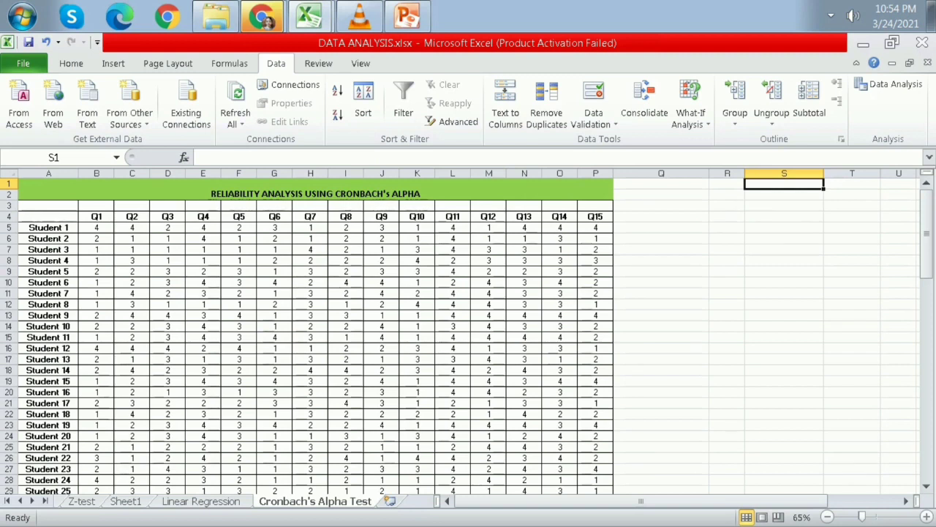
# Examine the Cronbach's Alpha Test sheet's response table, its question headings Q1 to Q15 and its student rows
pyautogui.moveTo(48, 216); pyautogui.dragTo(613, 476)
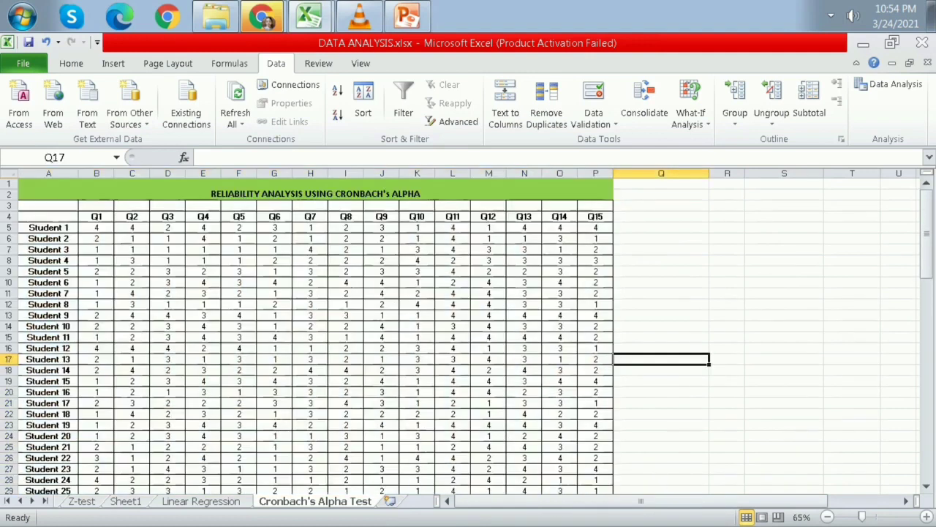
pyautogui.moveTo(96, 216); pyautogui.dragTo(613, 220)
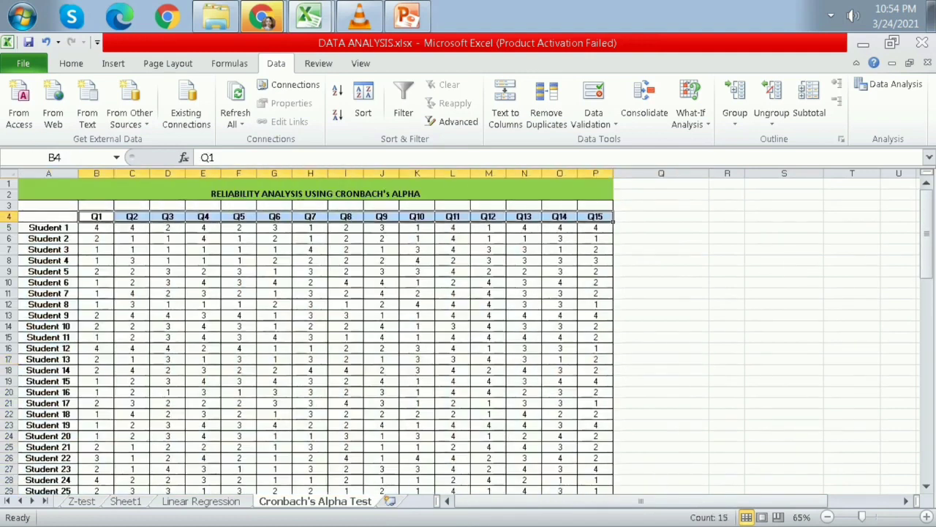
pyautogui.click(381, 238)
pyautogui.moveTo(48, 228); pyautogui.dragTo(73, 479)
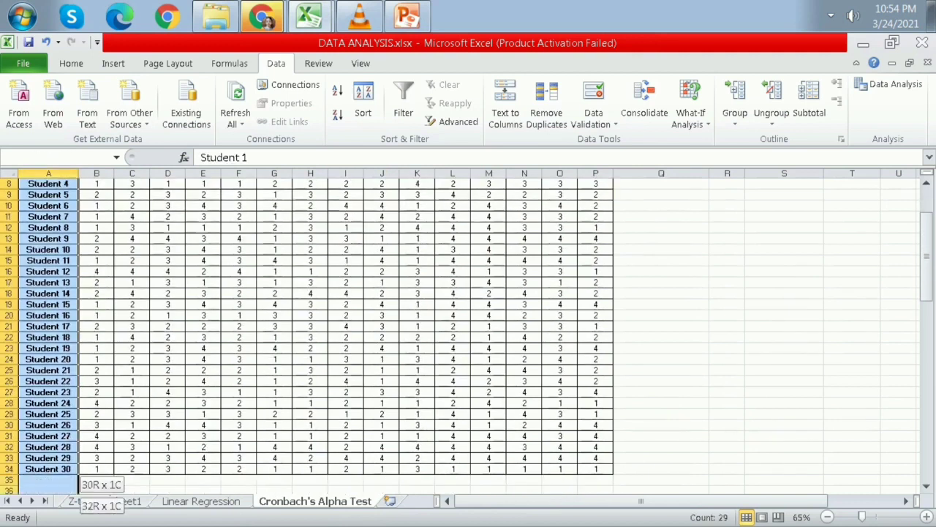
pyautogui.click(382, 358)
pyautogui.scroll(3, 382, 358)
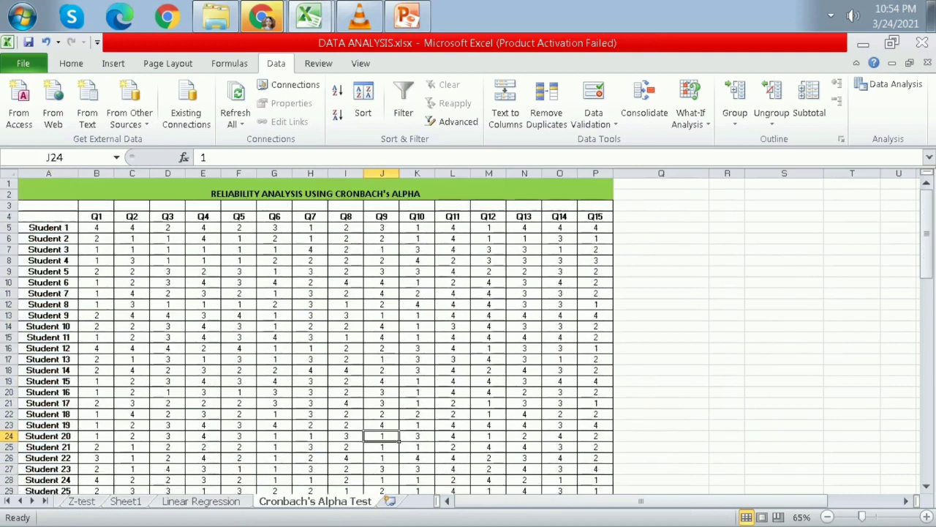
pyautogui.click(661, 228)
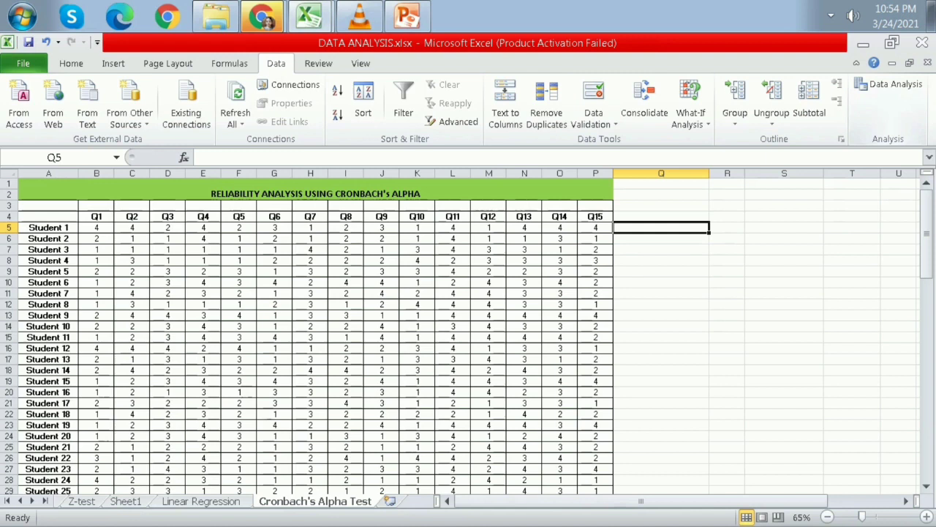
# Start Anova: Two-Factor Without Replication with the student responses B5:P34 as the input range
pyautogui.click(891, 84)
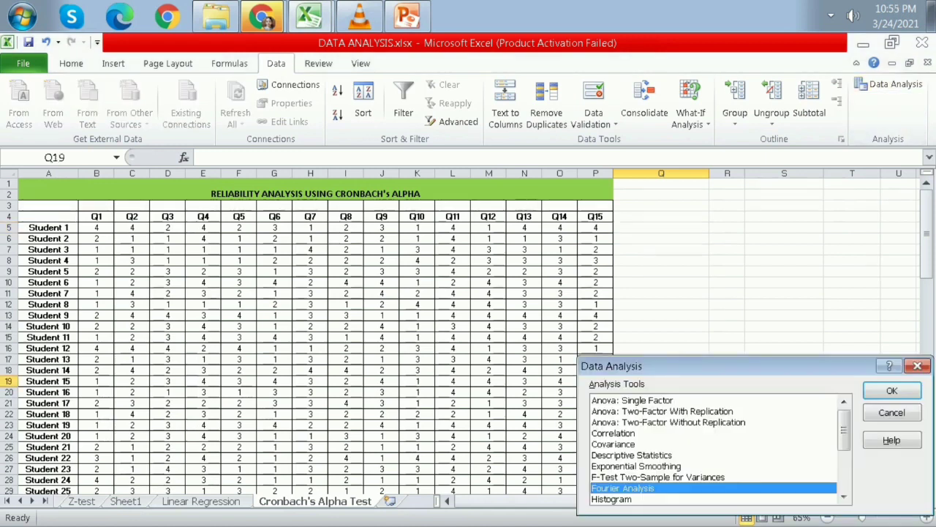
pyautogui.click(669, 422)
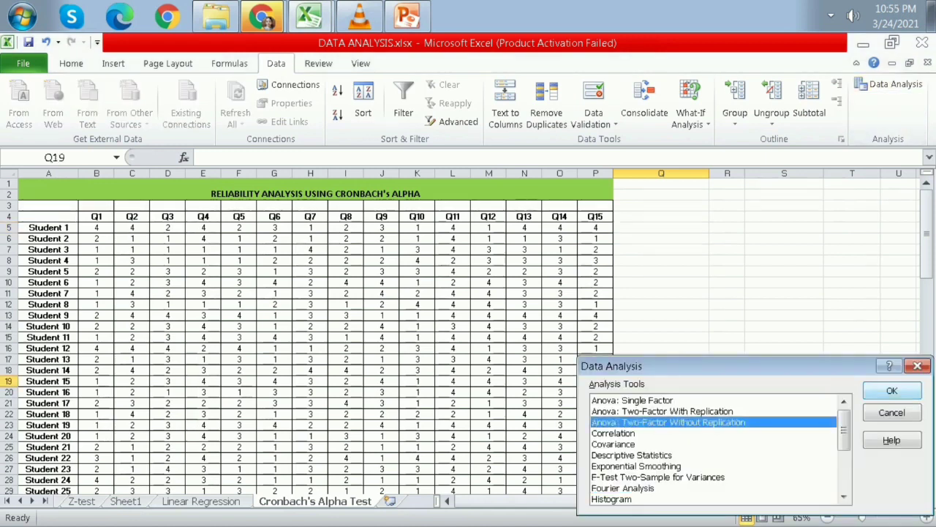
pyautogui.click(892, 391)
pyautogui.moveTo(96, 228); pyautogui.dragTo(603, 488)
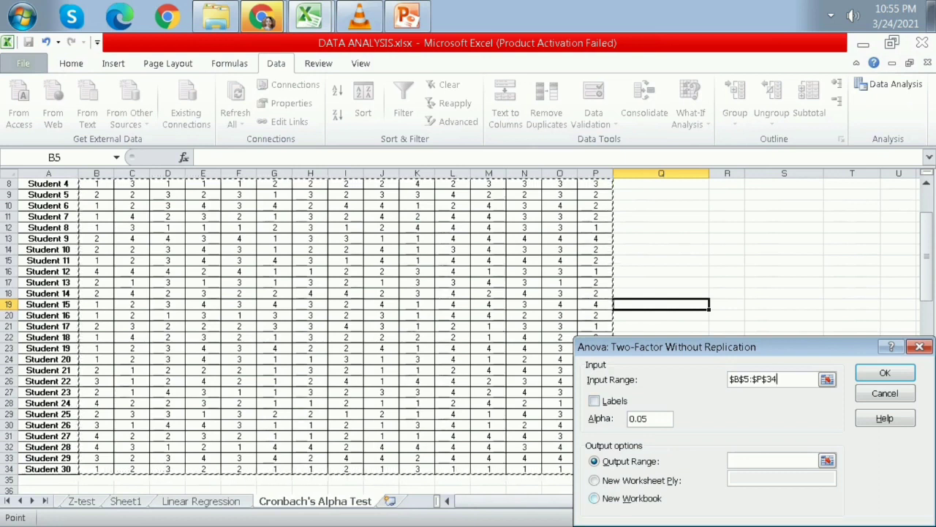
# Set the ANOVA's output range to S3, beside the response table, and run the analysis
pyautogui.click(772, 461)
pyautogui.scroll(3, 292, 329)
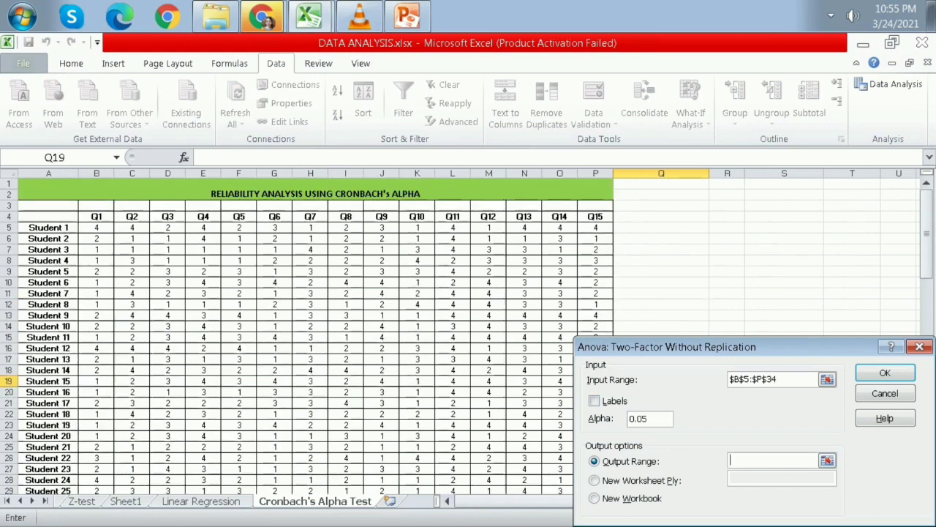
pyautogui.click(728, 205)
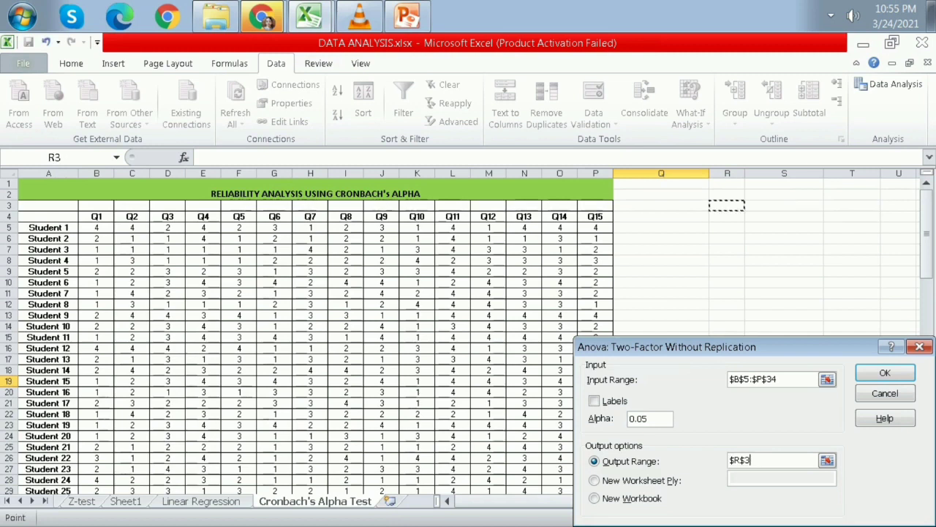
pyautogui.moveTo(784, 206); pyautogui.dragTo(784, 227)
pyautogui.click(884, 373)
# Fill the Error and Rows MS values in the ANOVA table, cells V58 and V56, with yellow
pyautogui.scroll(-11, 885, 373)
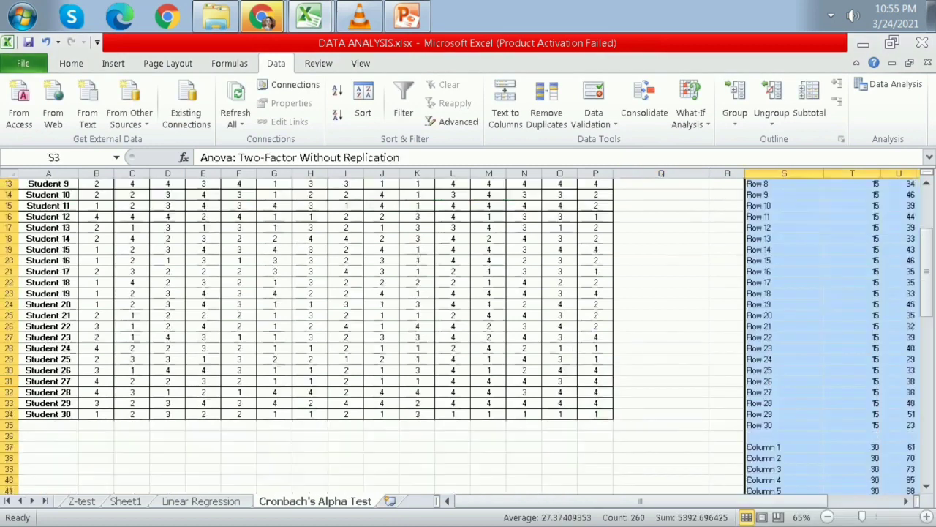
pyautogui.moveTo(693, 501); pyautogui.dragTo(766, 501)
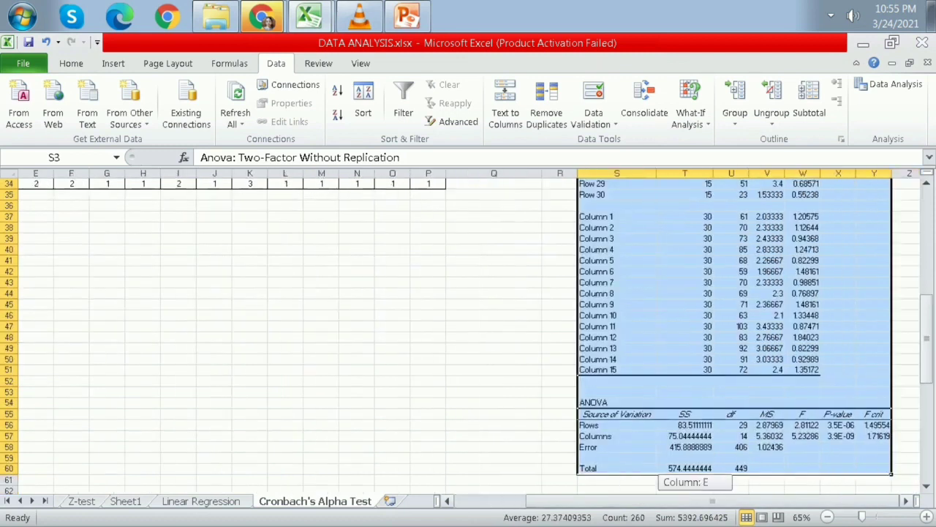
pyautogui.scroll(-2, 766, 438)
pyautogui.scroll(-4, 732, 424)
pyautogui.scroll(3, 731, 424)
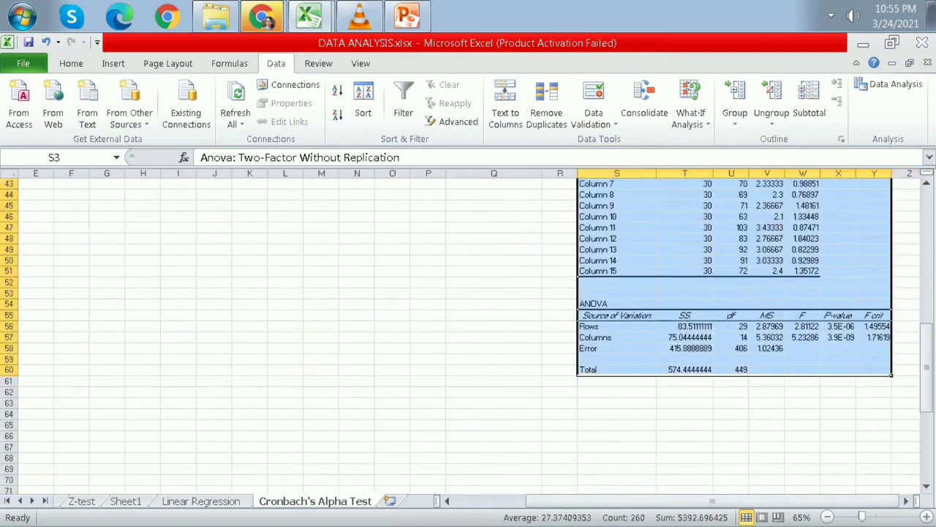
pyautogui.moveTo(685, 425); pyautogui.dragTo(685, 436)
pyautogui.click(70, 63)
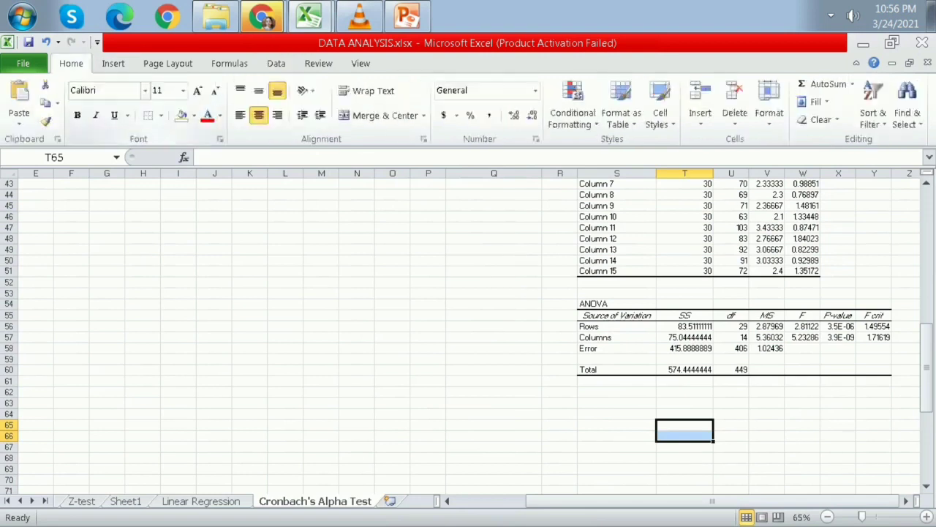
pyautogui.click(767, 348)
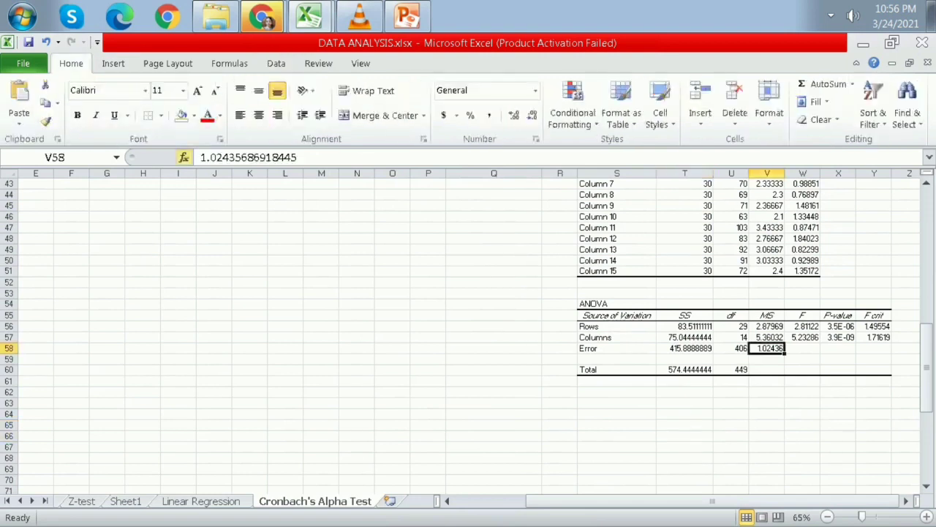
pyautogui.click(193, 114)
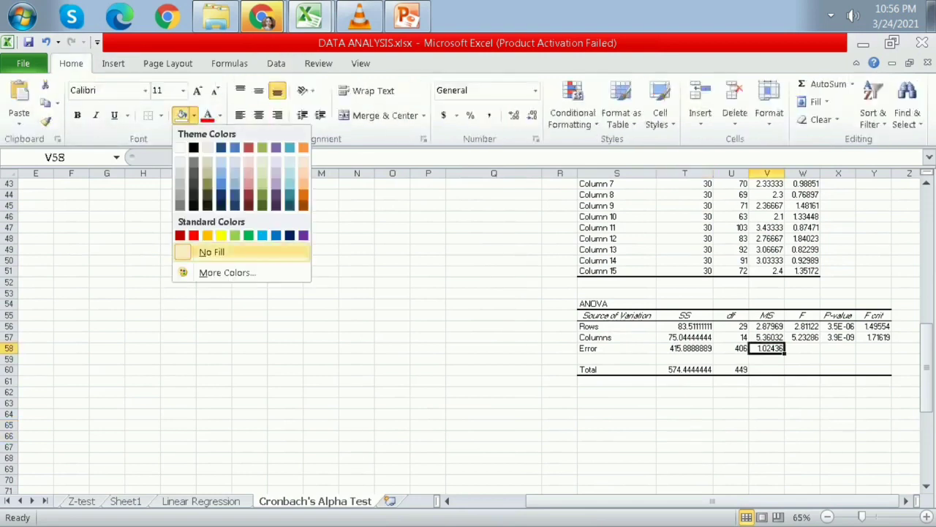
pyautogui.click(221, 235)
pyautogui.click(766, 326)
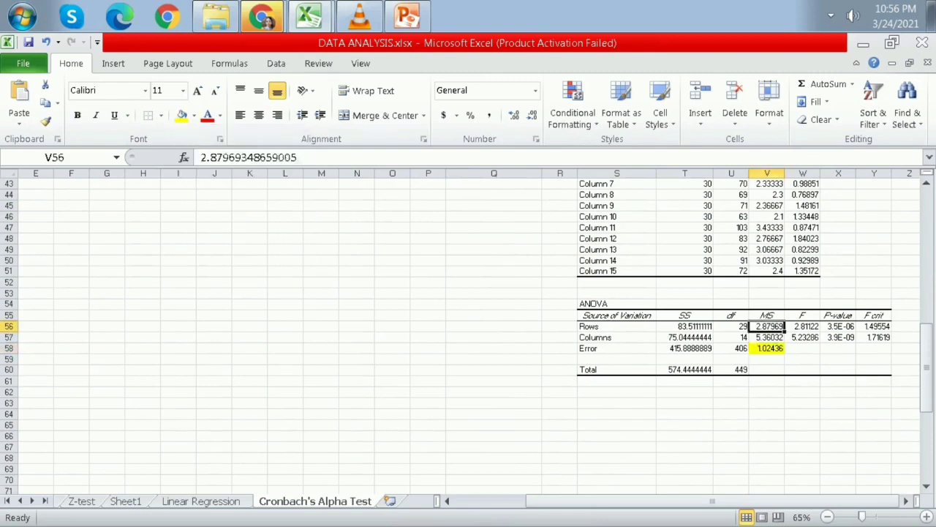
pyautogui.click(767, 447)
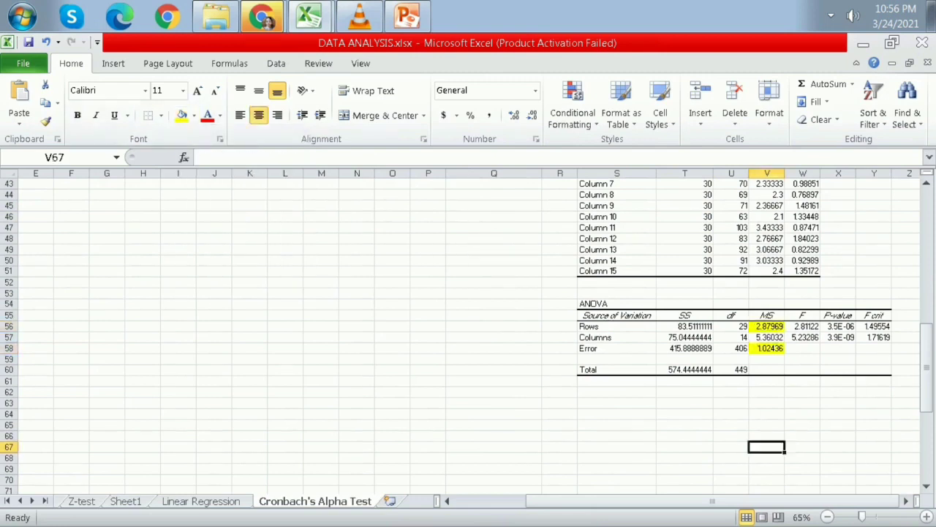
# Paste the copied formula picture, 1 − (MS ERROR / MS ROWS), at cell L64 in the blank area beside the ANOVA table
pyautogui.click(285, 414)
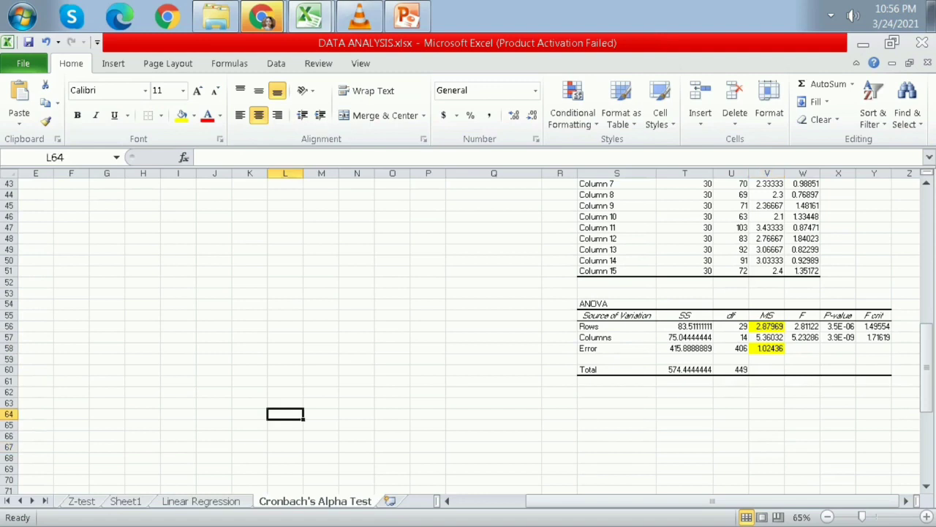
pyautogui.hotkey('ctrl', 'v')
pyautogui.moveTo(396, 447); pyautogui.dragTo(396, 442)
pyautogui.scroll(-1, 468, 410)
# Enter the label "CRONBACH'S ALPHA:" in cell S66 below the ANOVA table
pyautogui.click(560, 381)
pyautogui.click(616, 403)
pyautogui.click(617, 348)
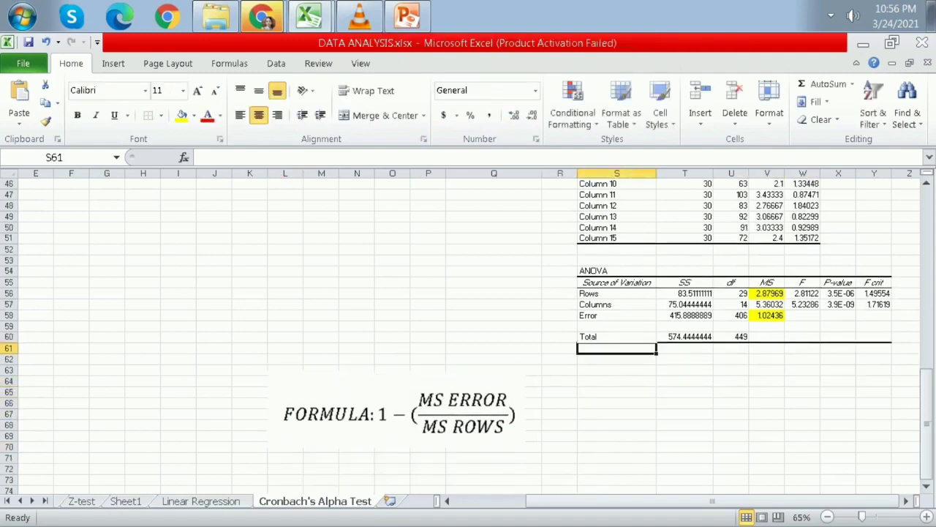
pyautogui.click(616, 403)
pyautogui.write('C')
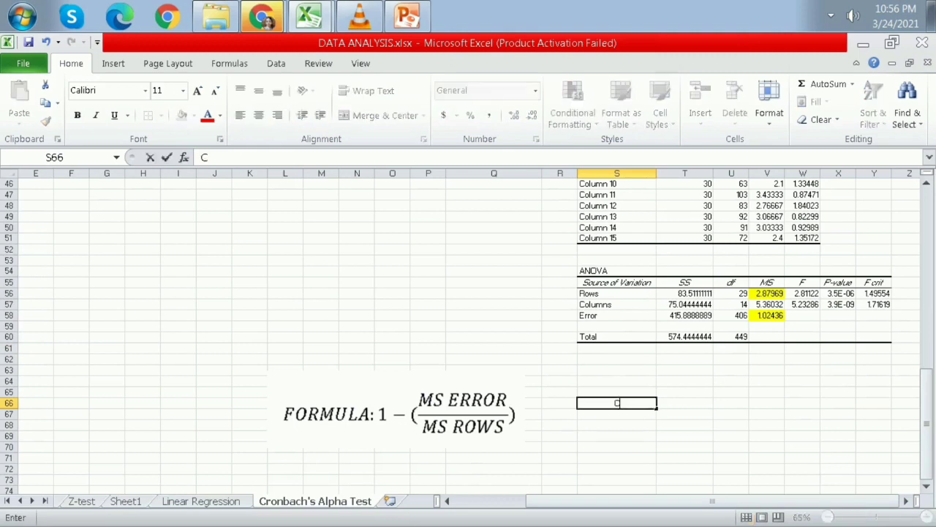
pyautogui.write('RONBACH')
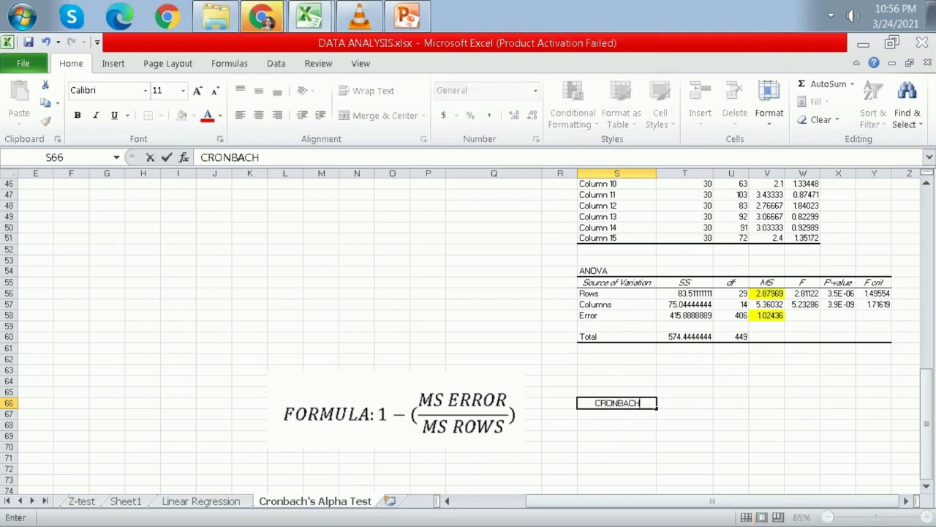
pyautogui.write("'S ALPHA:")
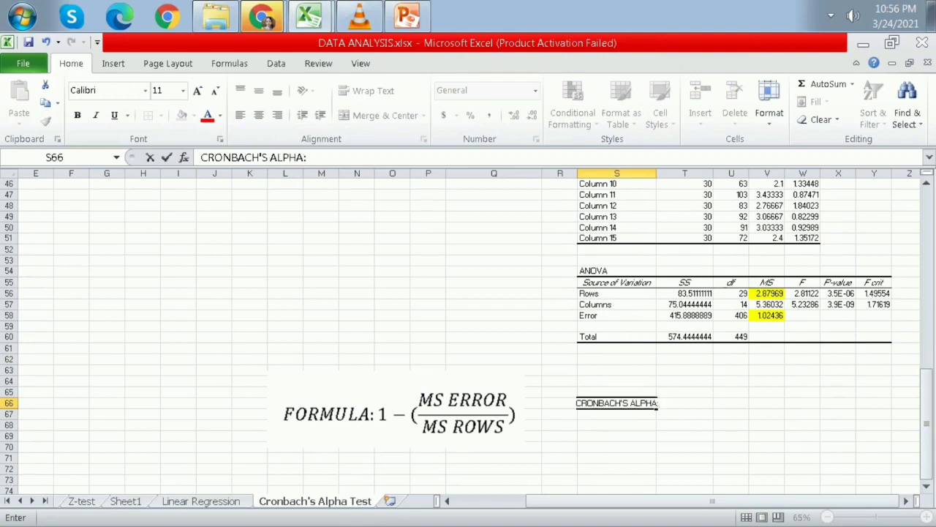
pyautogui.press('Tab')
# Calculate the alpha in cell T66 with the formula =1-(V58/V56)
pyautogui.write('=1-(')
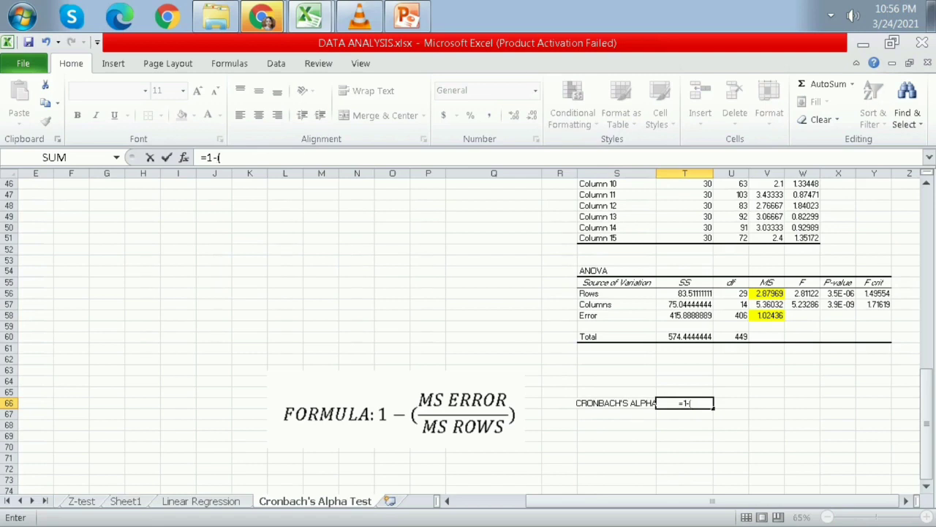
pyautogui.click(767, 315)
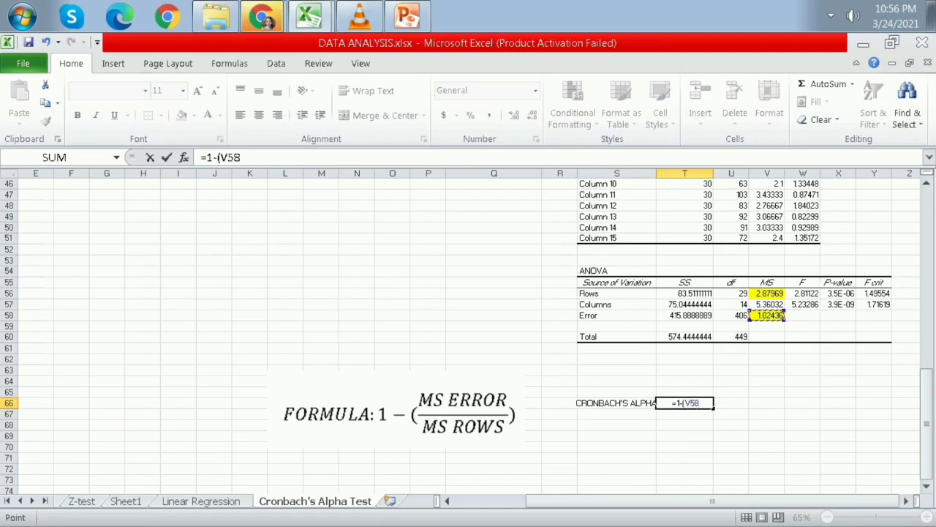
pyautogui.write('/')
pyautogui.click(768, 293)
pyautogui.write(')')
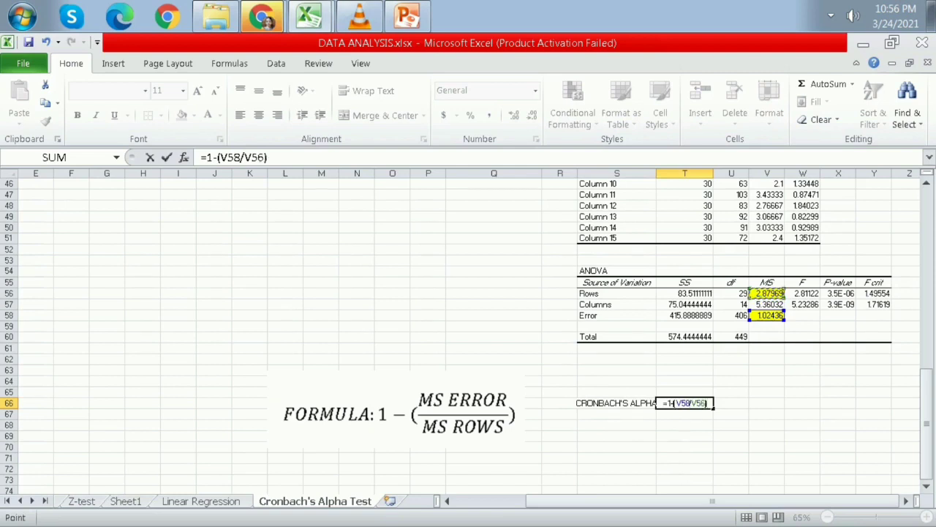
pyautogui.press('Return')
# Fill the Cronbach's alpha label and result, S66:T66, with yellow and widen column S to fit the label
pyautogui.click(685, 403)
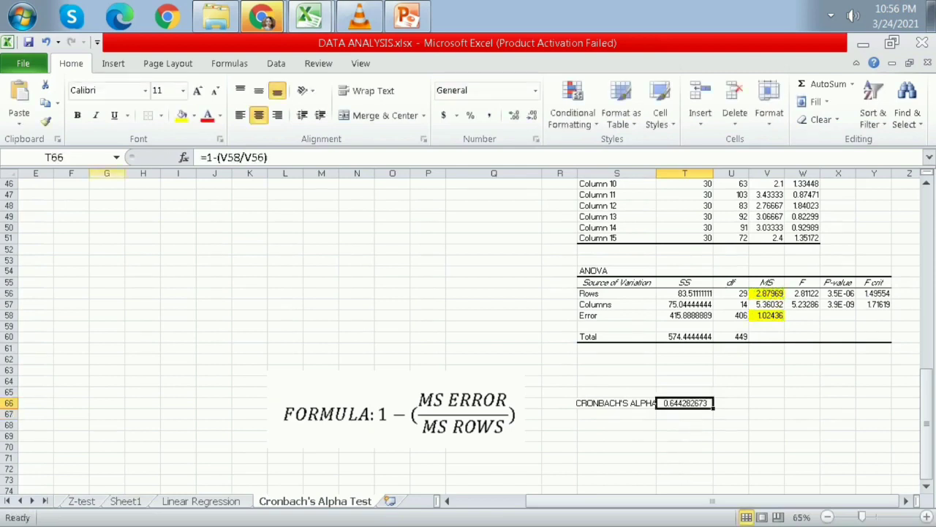
pyautogui.click(182, 116)
pyautogui.moveTo(614, 403); pyautogui.dragTo(685, 403)
pyautogui.click(182, 116)
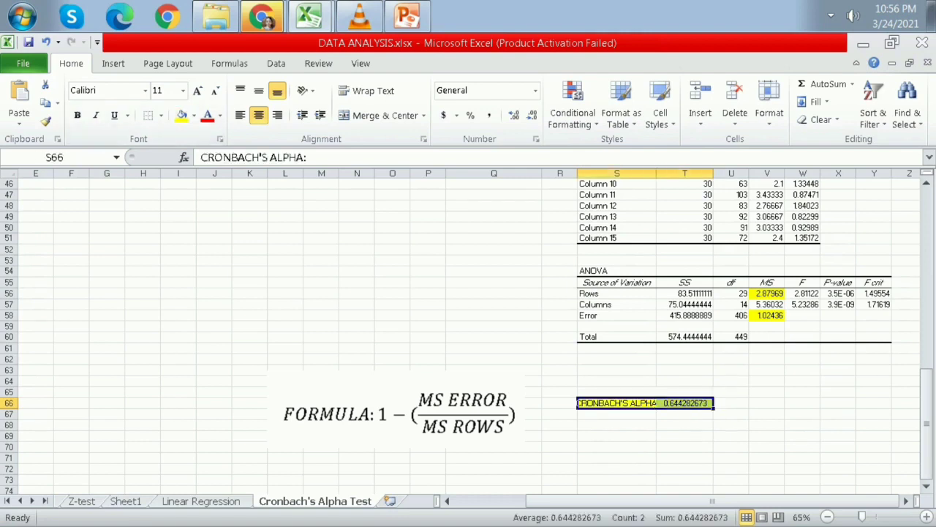
pyautogui.click(731, 457)
pyautogui.moveTo(656, 173); pyautogui.dragTo(681, 174)
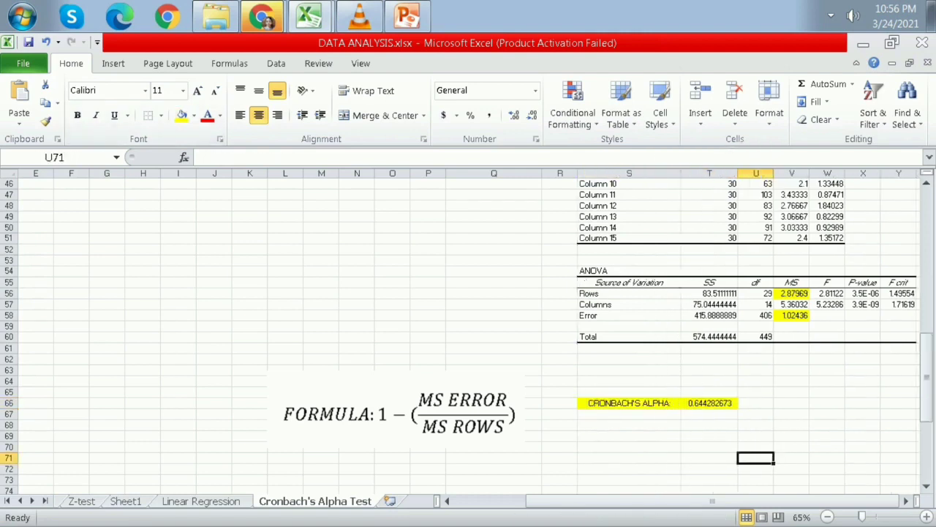
pyautogui.click(755, 403)
pyautogui.moveTo(629, 403); pyautogui.dragTo(713, 403)
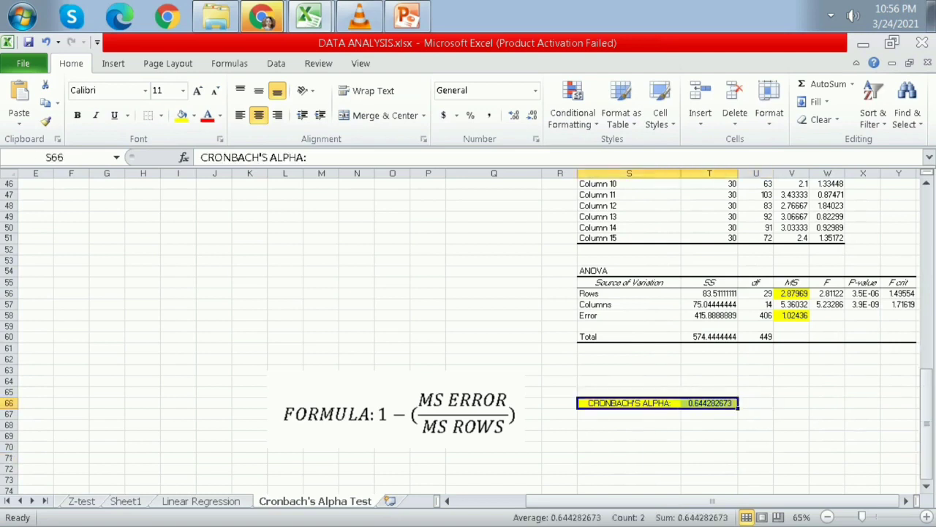